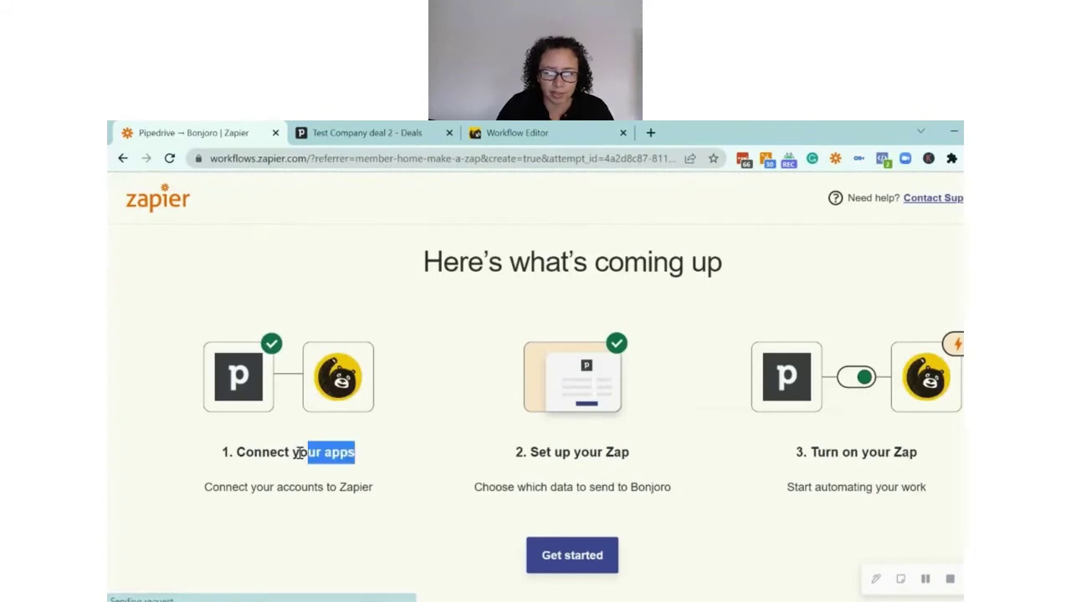
# - Start the guided Zap setup and connect the Pipedrive Main account
pyautogui.moveTo(634, 457); pyautogui.dragTo(532, 452)
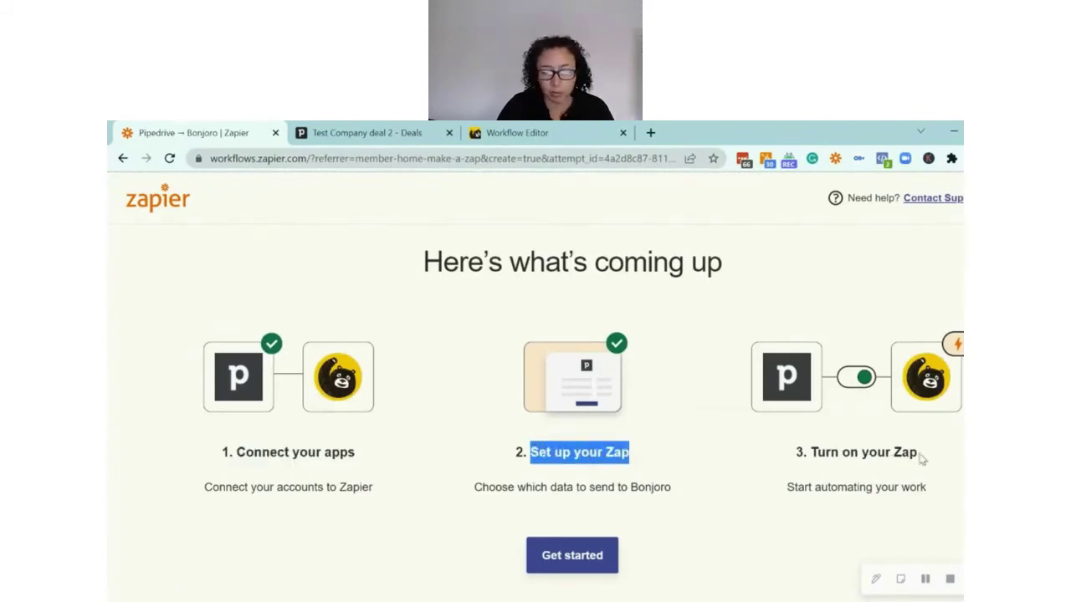
pyautogui.moveTo(920, 456); pyautogui.dragTo(806, 452)
pyautogui.click(591, 548)
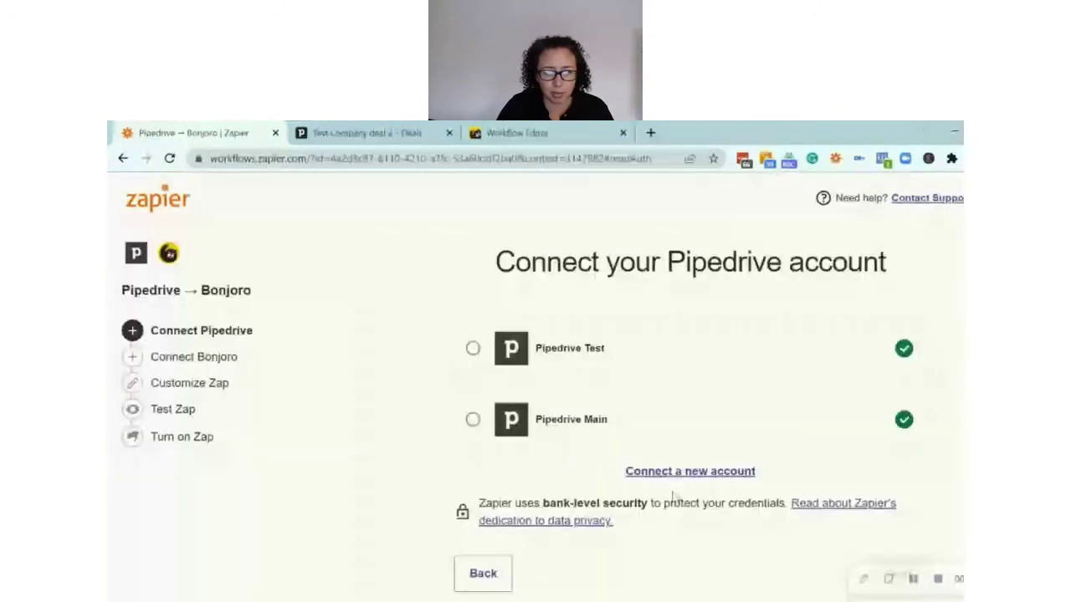
pyautogui.click(472, 419)
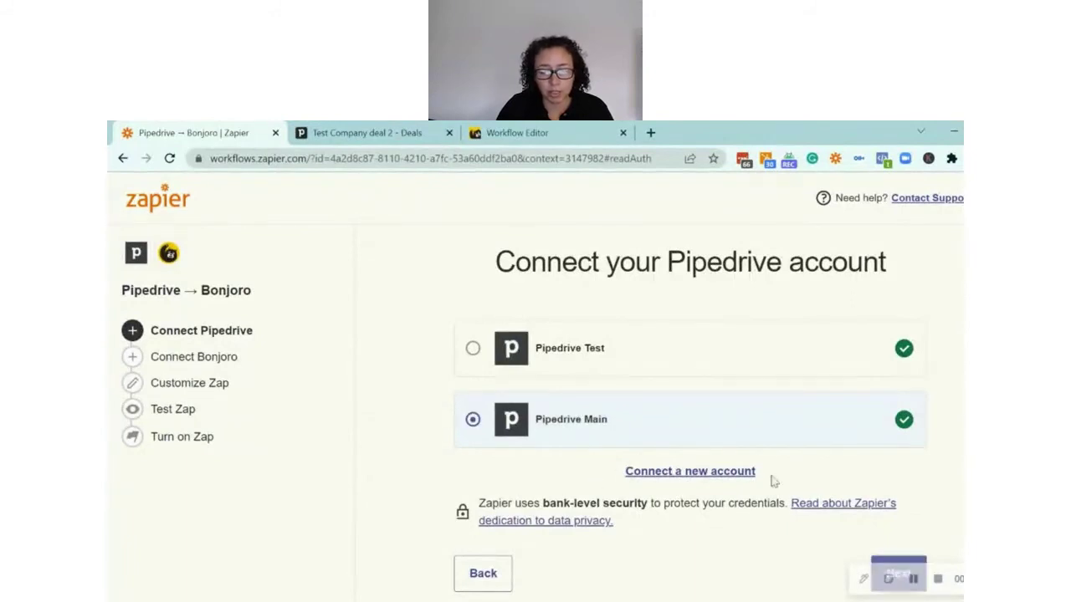
pyautogui.click(915, 569)
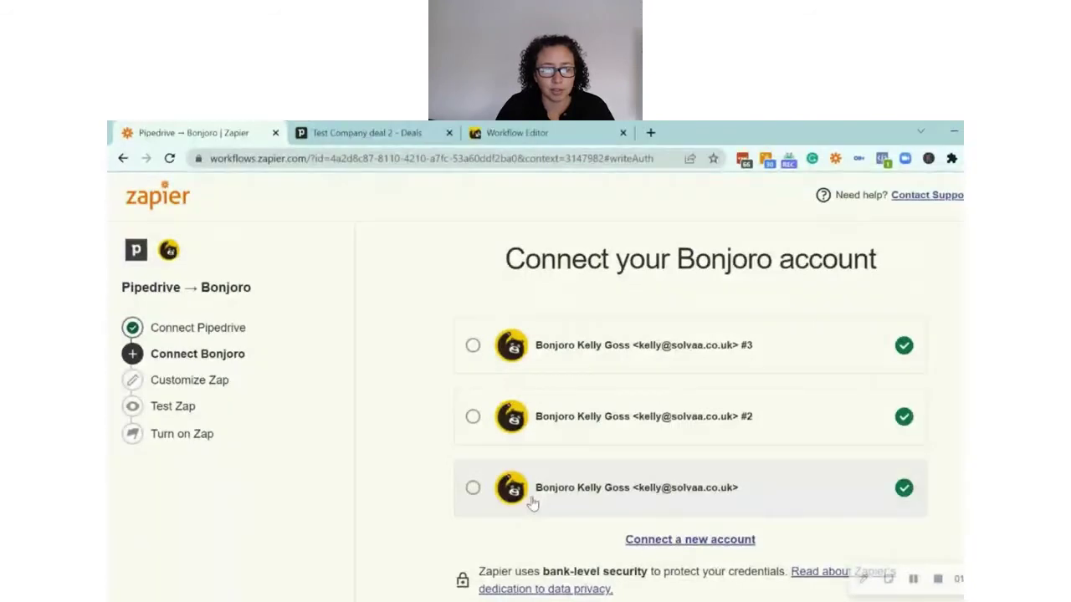
# - Connect a new Bonjoro account and continue to the Zap customization with it selected
pyautogui.click(703, 544)
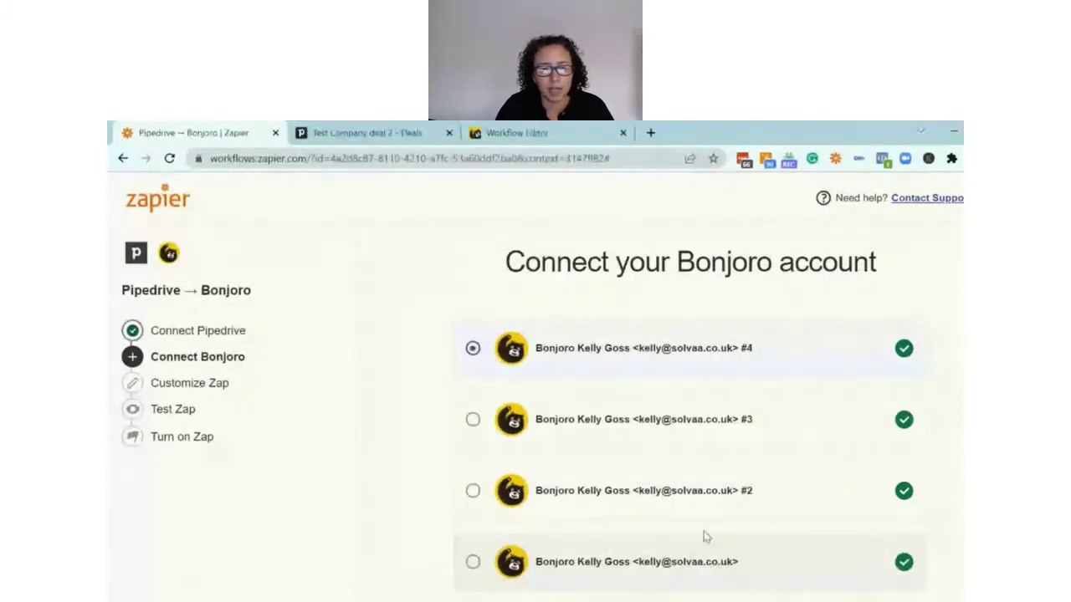
pyautogui.scroll(-1, 705, 536)
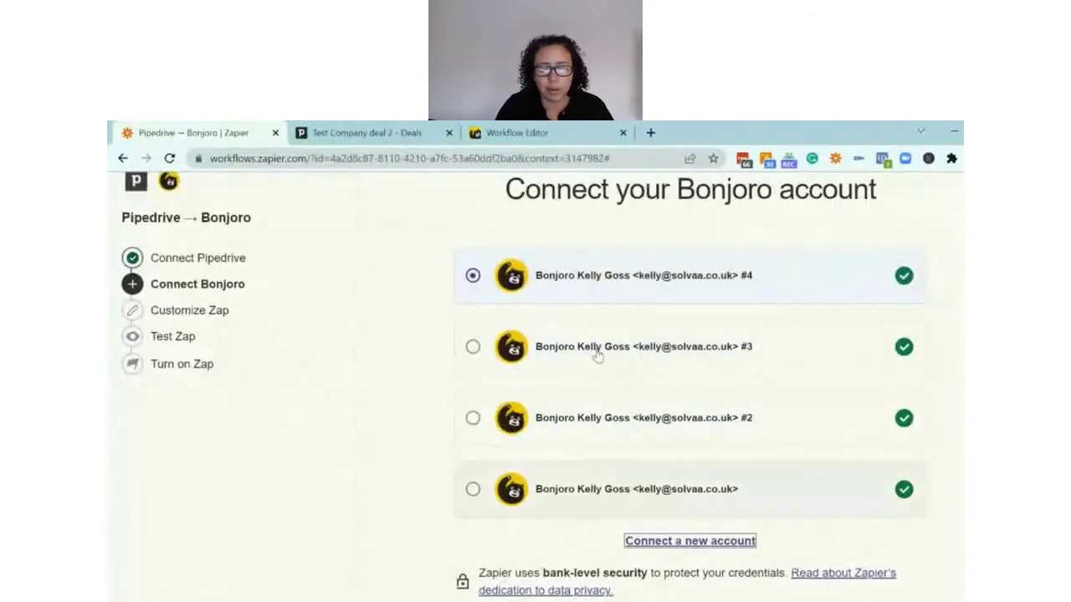
pyautogui.scroll(-1, 772, 413)
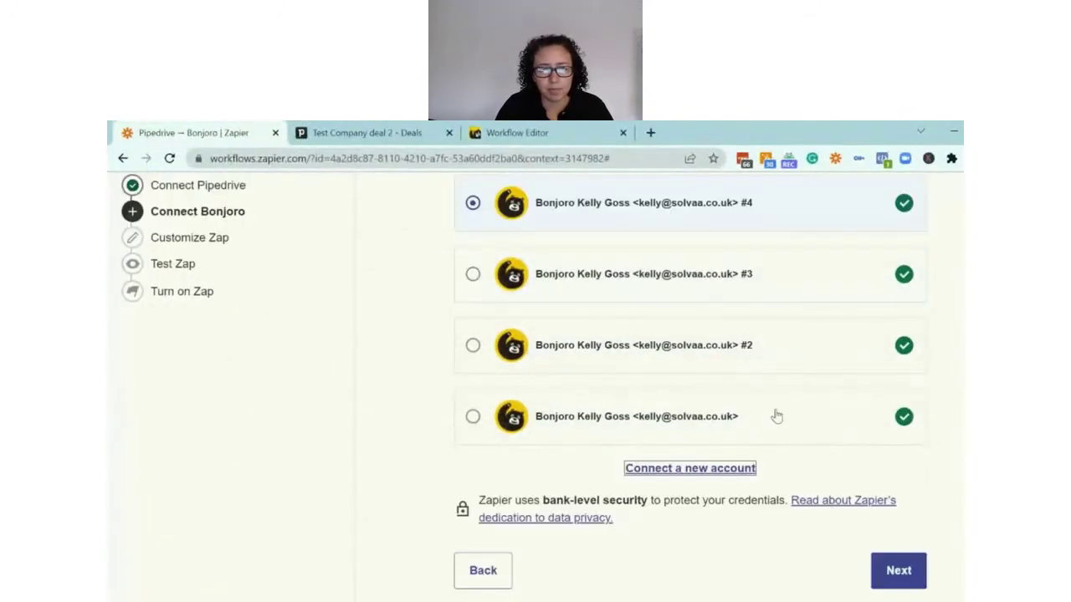
pyautogui.click(895, 571)
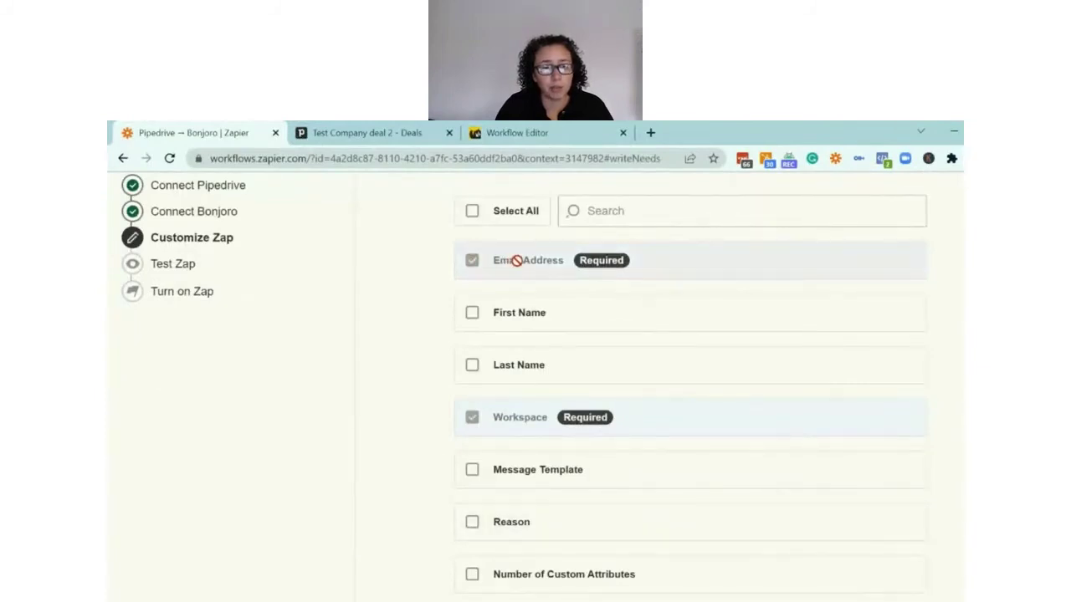
# - Include the First Name, Last Name and Reason fields in the Bonjoro task and continue to the field mapping
pyautogui.click(472, 312)
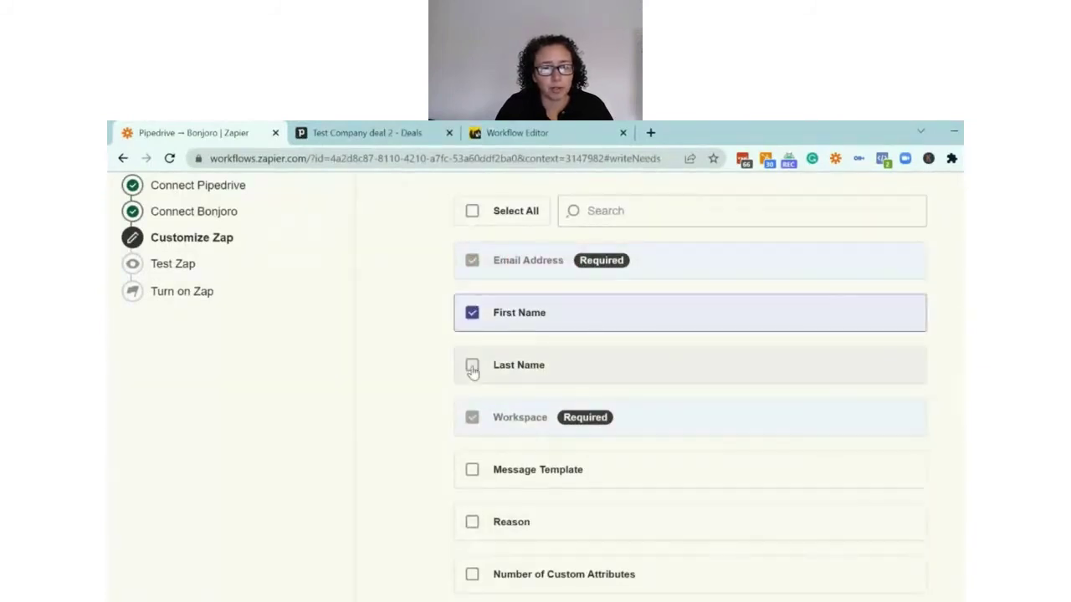
pyautogui.click(471, 368)
pyautogui.scroll(-1, 583, 378)
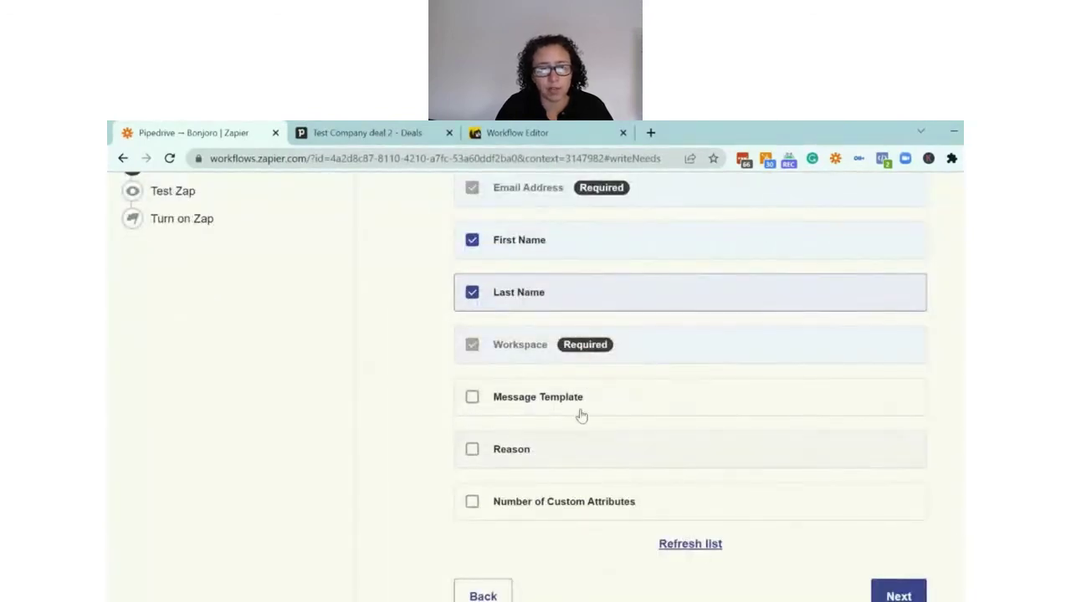
pyautogui.click(472, 451)
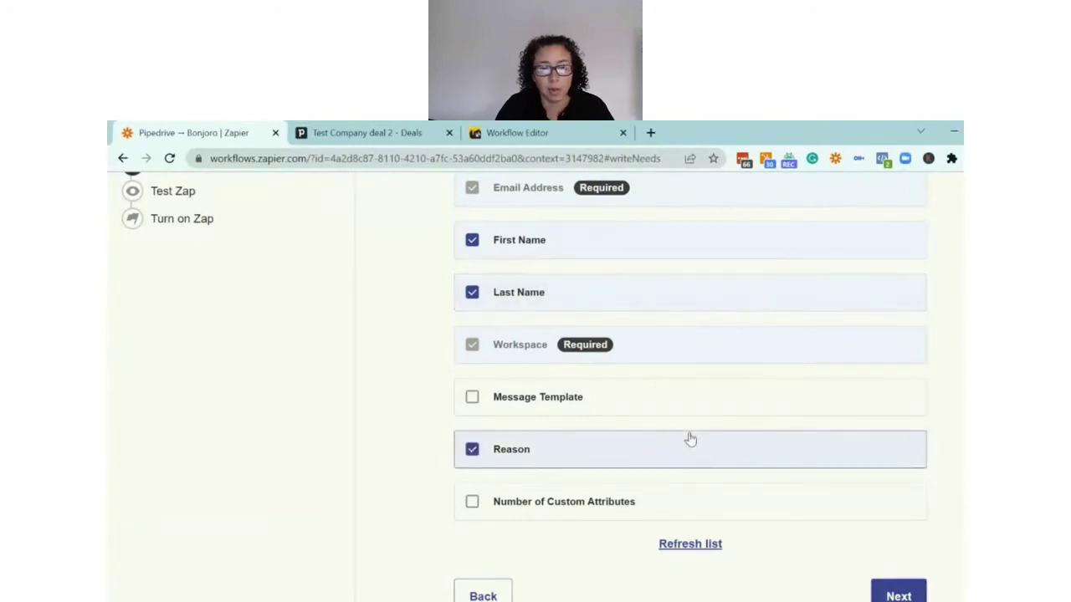
pyautogui.scroll(-1, 678, 421)
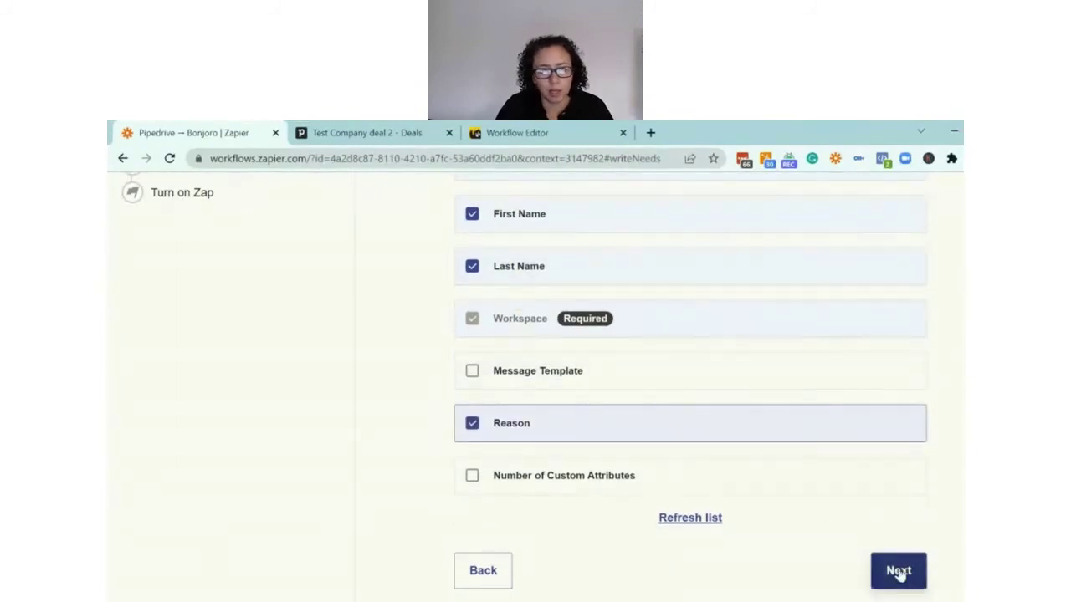
pyautogui.click(898, 573)
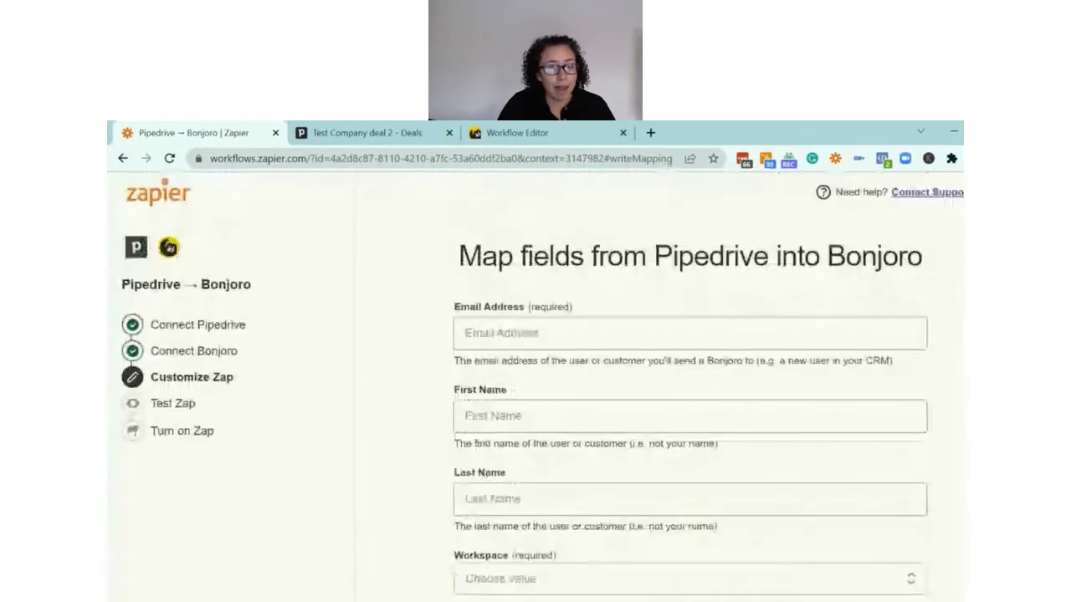
# - Map the Email Address field to the Pipedrive element Person Email[]Value
pyautogui.click(521, 334)
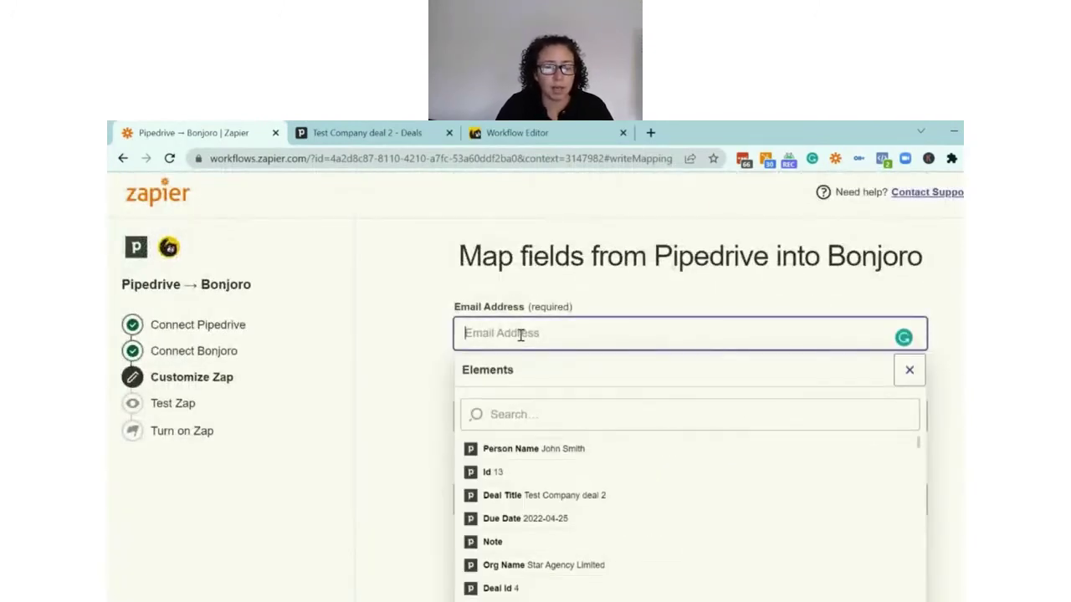
pyautogui.click(538, 414)
pyautogui.write('emai')
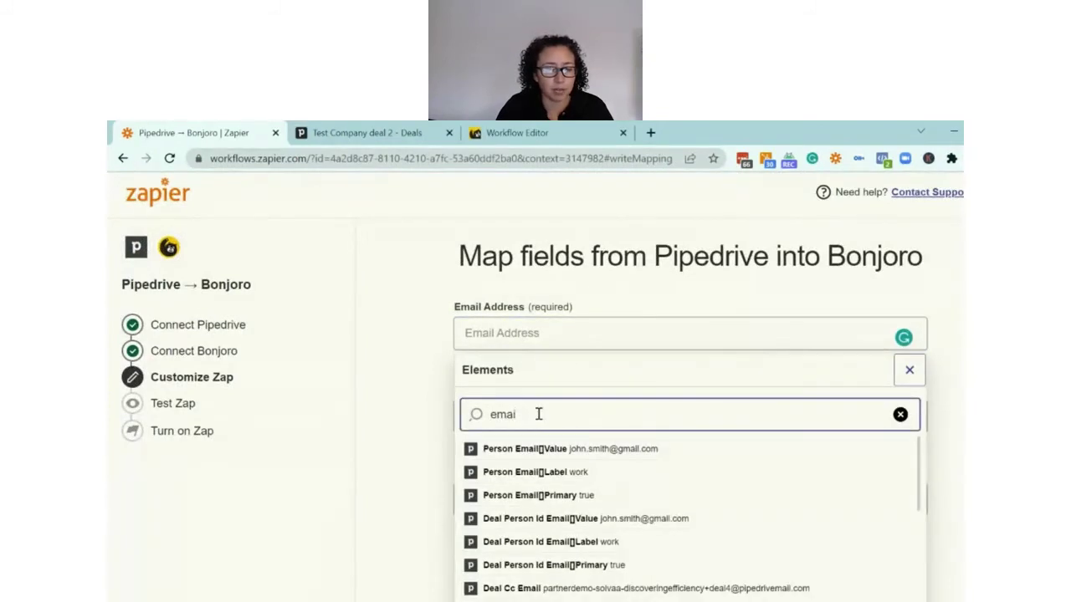
pyautogui.click(590, 455)
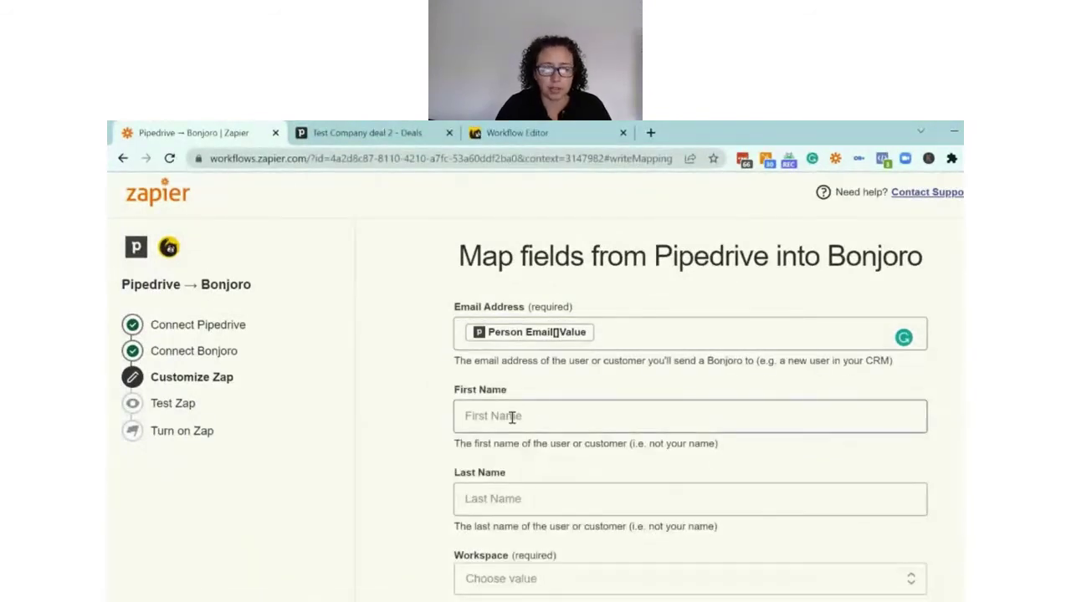
# - Map the First Name field to the Pipedrive element Person First Name
pyautogui.click(512, 417)
pyautogui.scroll(-2, 557, 484)
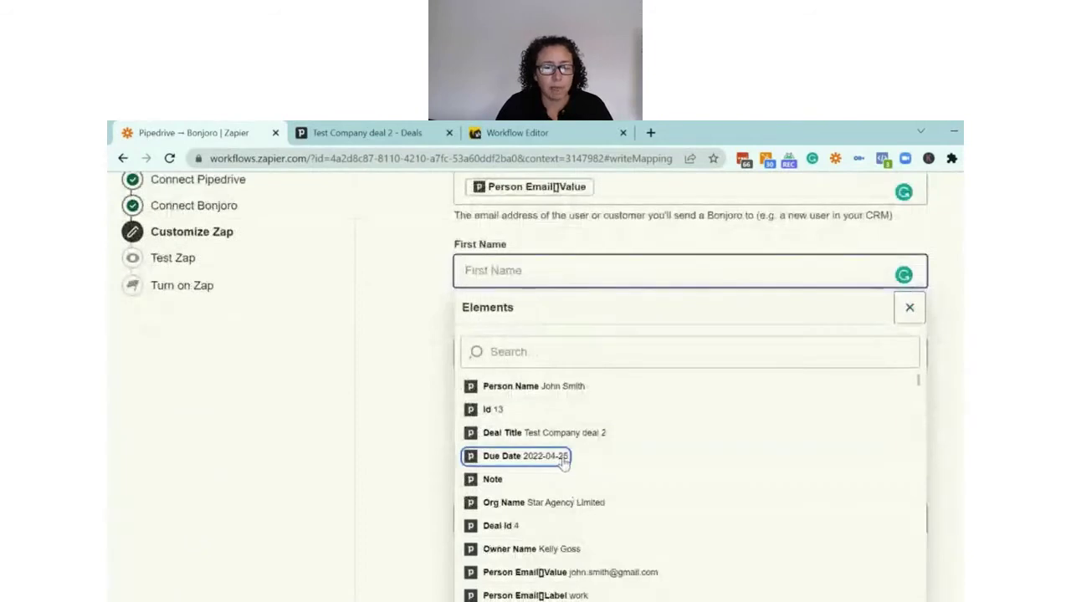
pyautogui.scroll(-1, 561, 473)
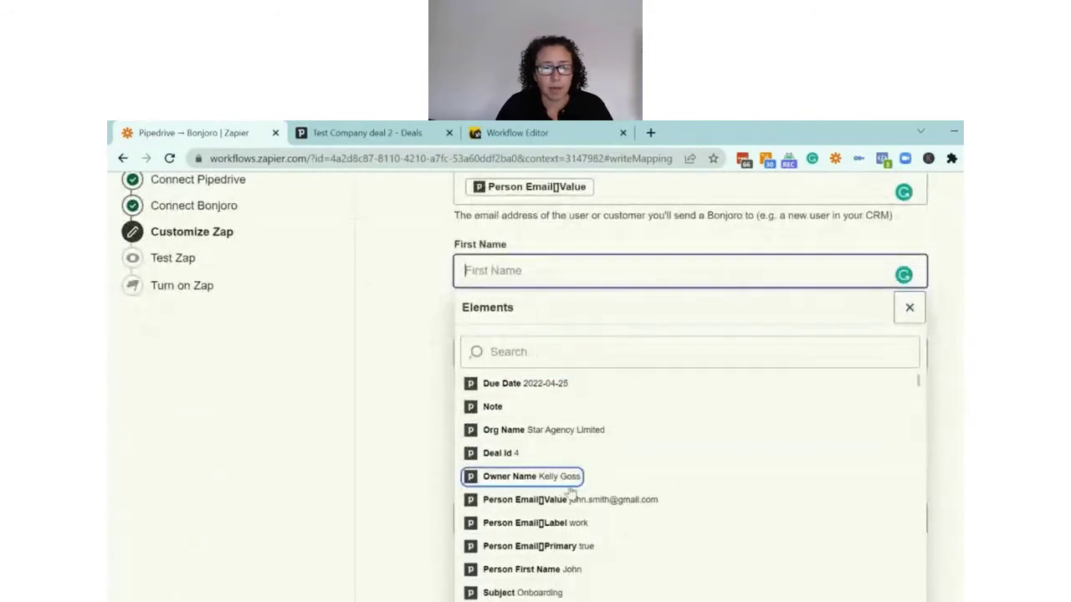
pyautogui.click(550, 570)
pyautogui.click(937, 318)
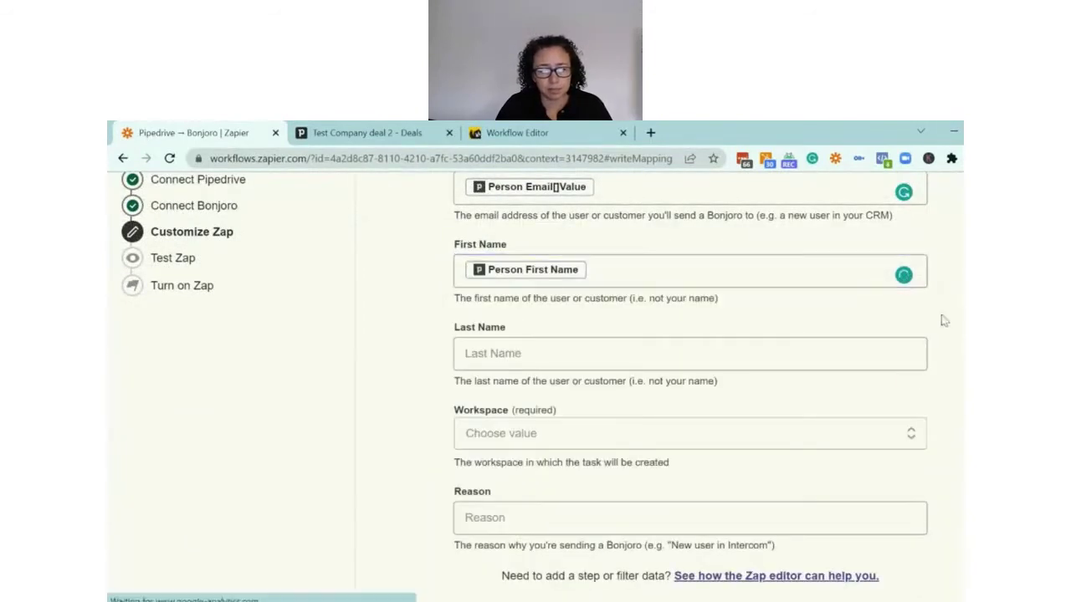
# - Open the Pipedrive element search for the Last Name field
pyautogui.click(542, 354)
pyautogui.click(537, 438)
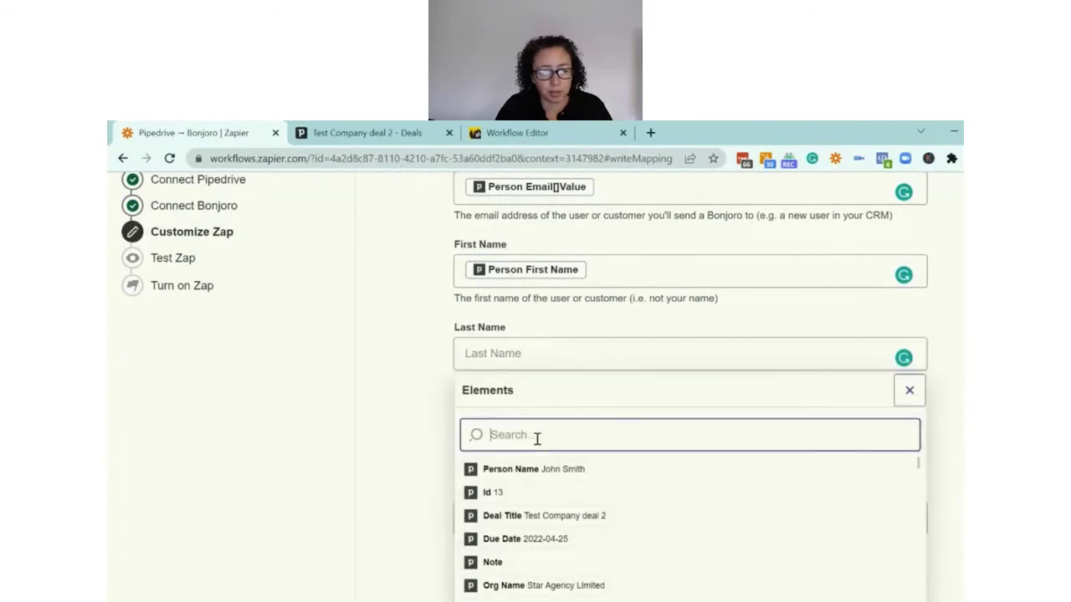
pyautogui.write('smith')
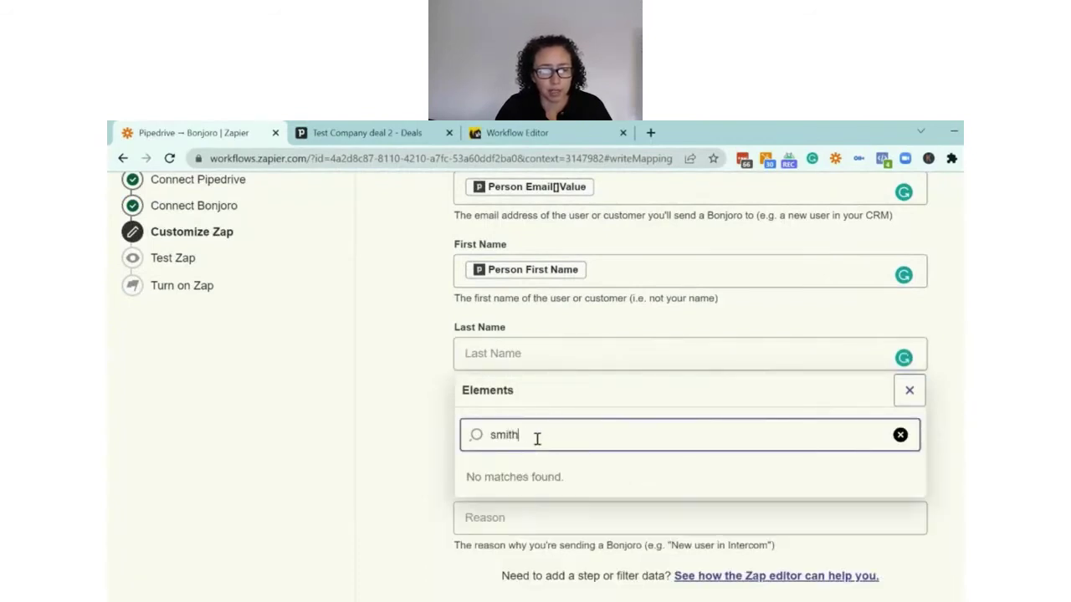
pyautogui.press('BackSpace')
pyautogui.press('BackSpace')
pyautogui.press('BackSpace')
pyautogui.press('BackSpace')
pyautogui.press('BackSpace')
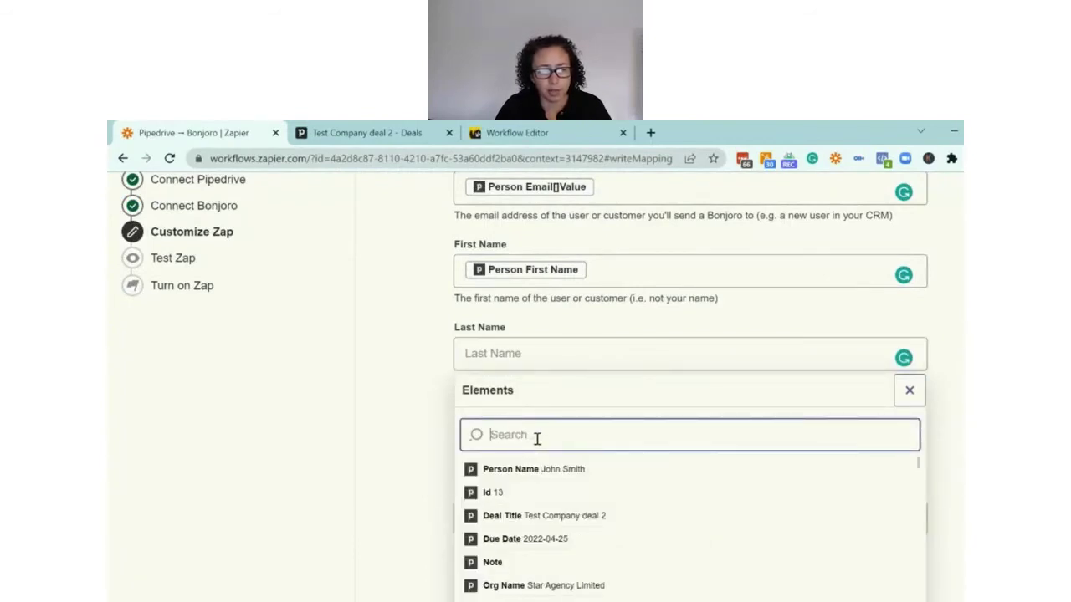
# - Search the elements for "person" and map the Last Name field to Person Last Name
pyautogui.write('person')
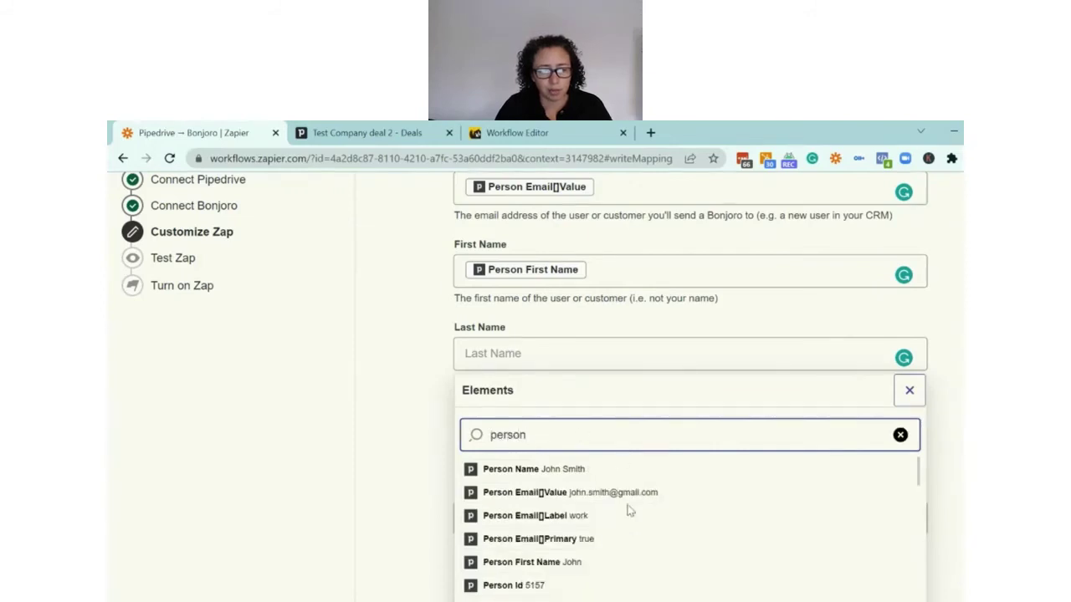
pyautogui.scroll(-1, 601, 531)
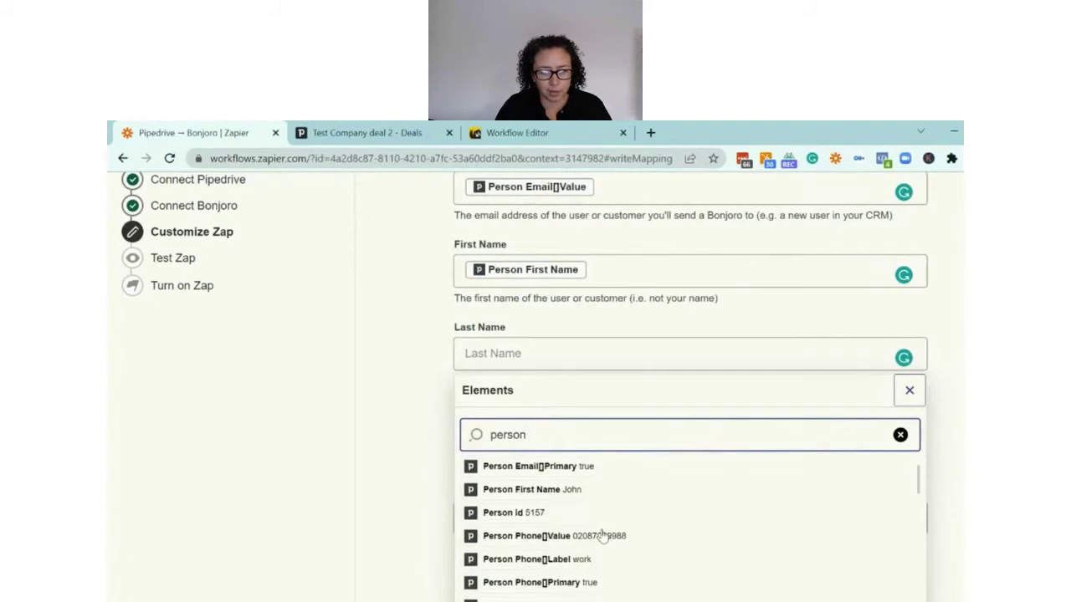
pyautogui.scroll(-1, 611, 513)
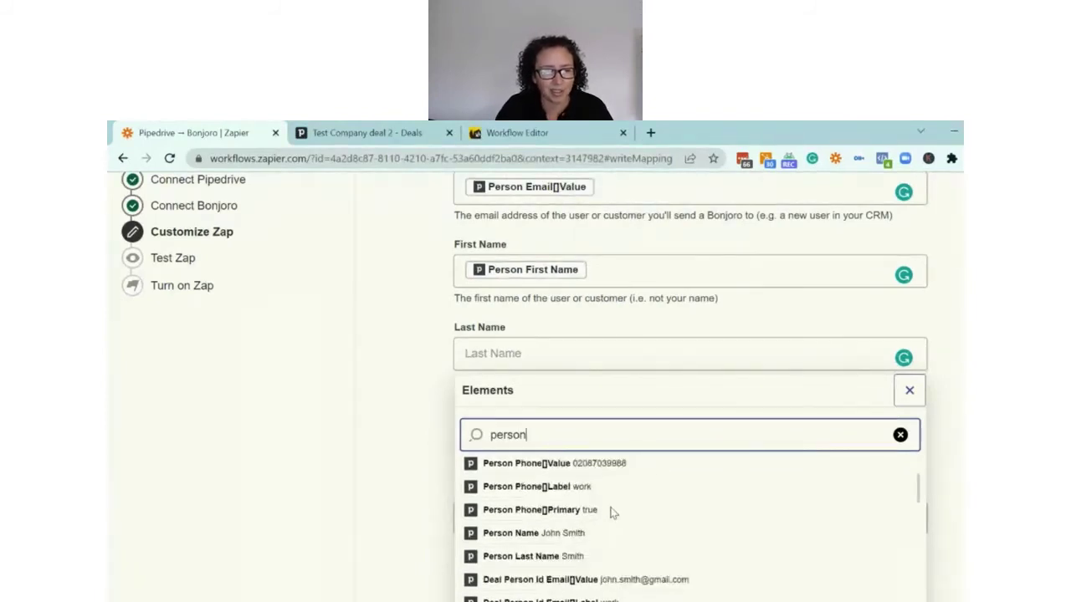
pyautogui.click(552, 556)
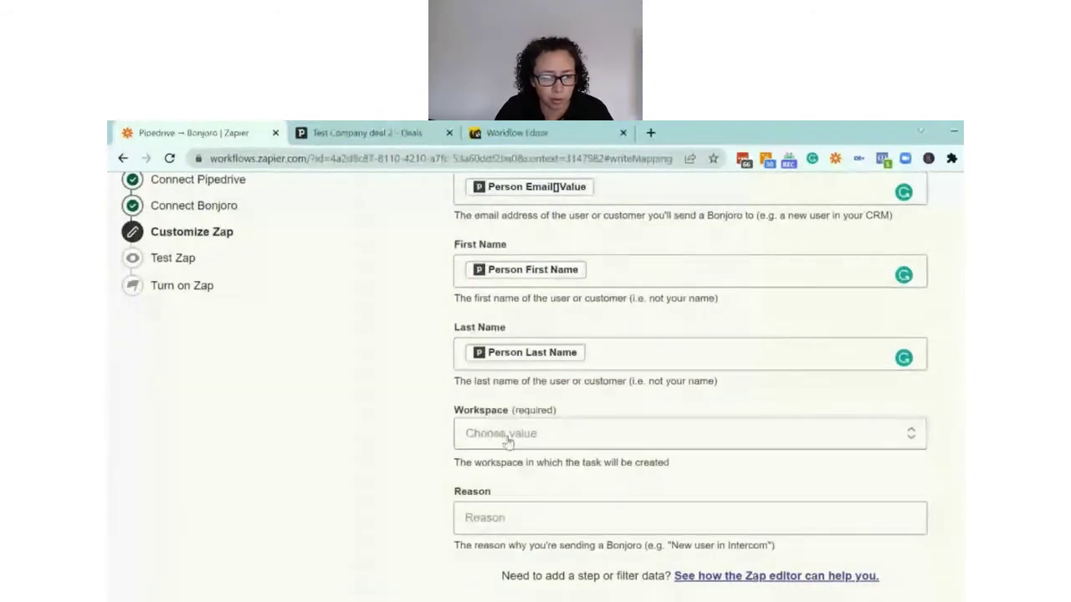
# - Set the Workspace to Task List and map the Reason field to the Pipedrive element Subject
pyautogui.click(505, 442)
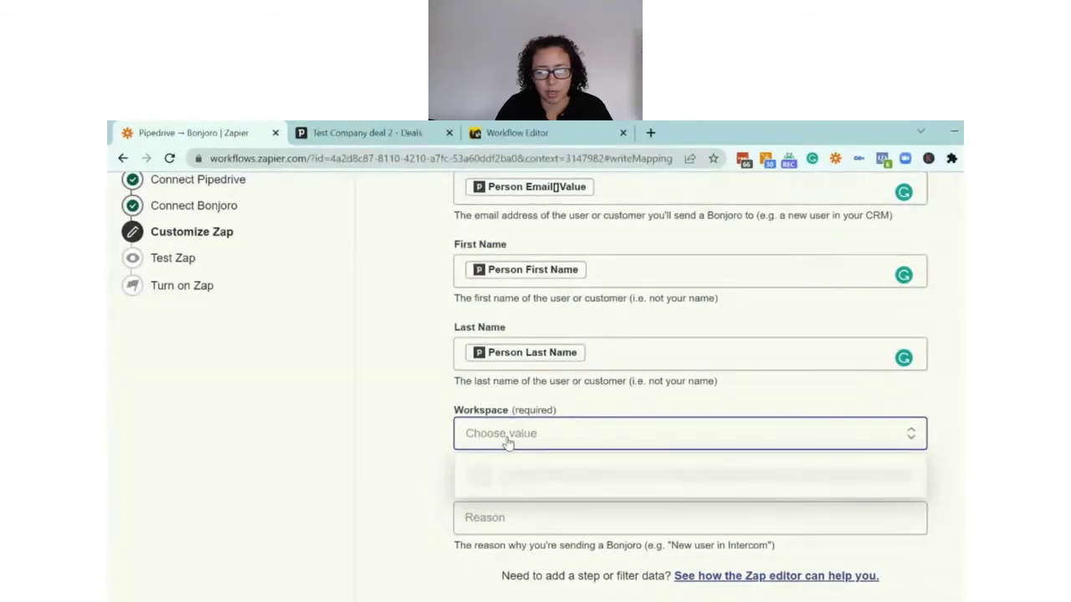
pyautogui.click(517, 476)
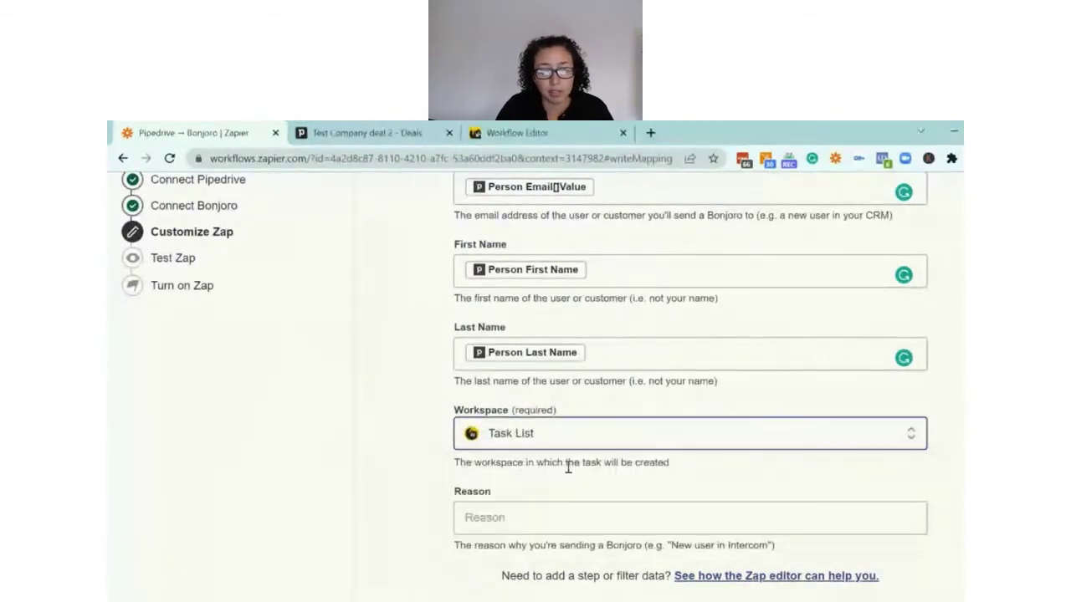
pyautogui.scroll(-1, 544, 470)
pyautogui.click(528, 453)
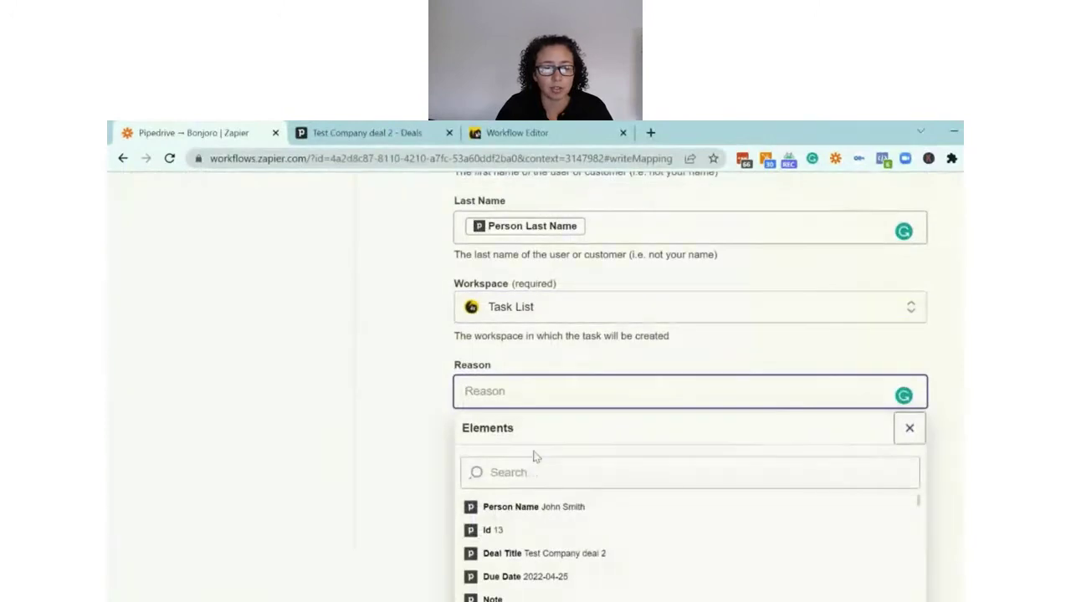
pyautogui.scroll(-1, 557, 564)
pyautogui.scroll(-1, 569, 548)
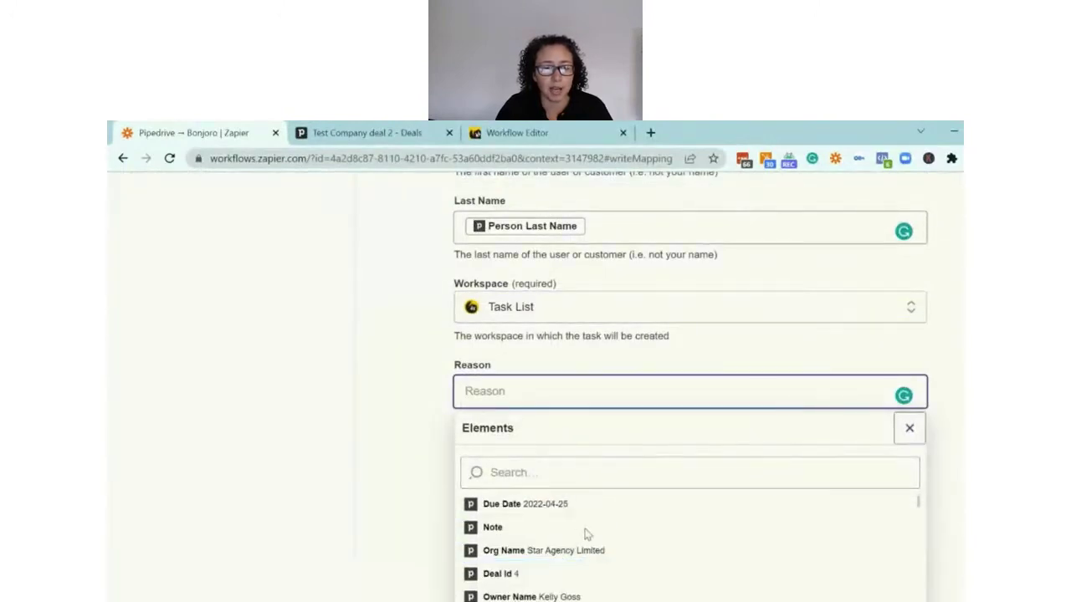
pyautogui.scroll(-2, 606, 529)
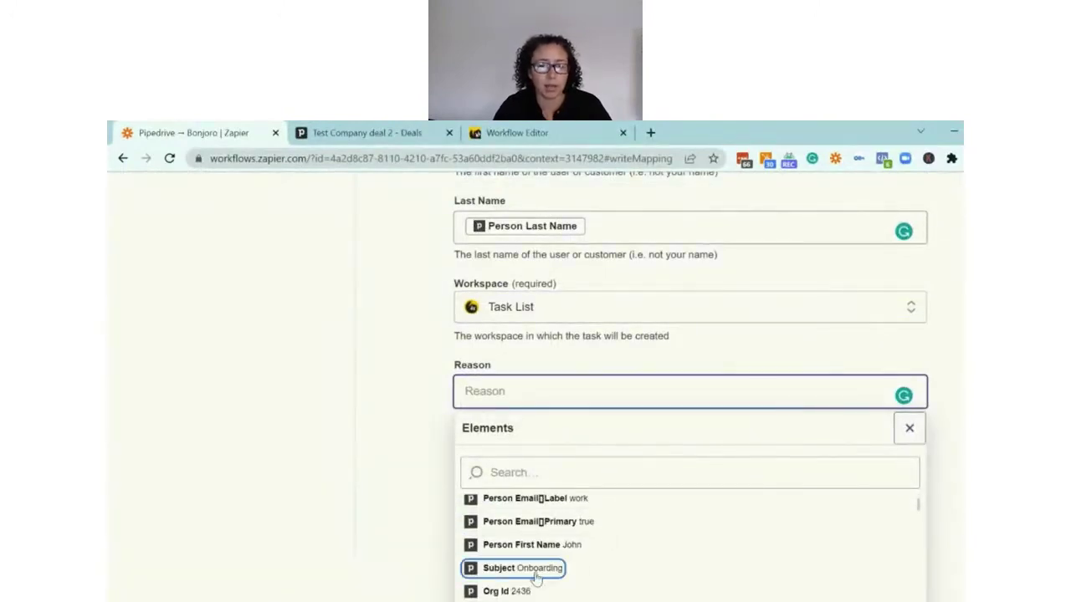
pyautogui.click(531, 577)
pyautogui.click(909, 427)
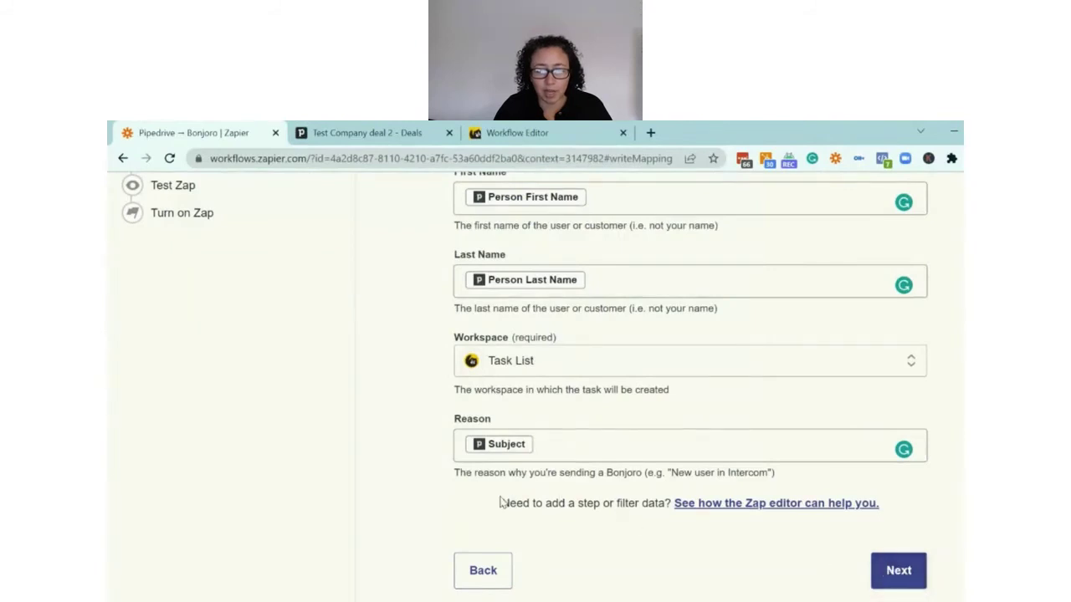
# - Continue to the Zap test and send a test task to Bonjoro
pyautogui.moveTo(502, 503); pyautogui.dragTo(671, 503)
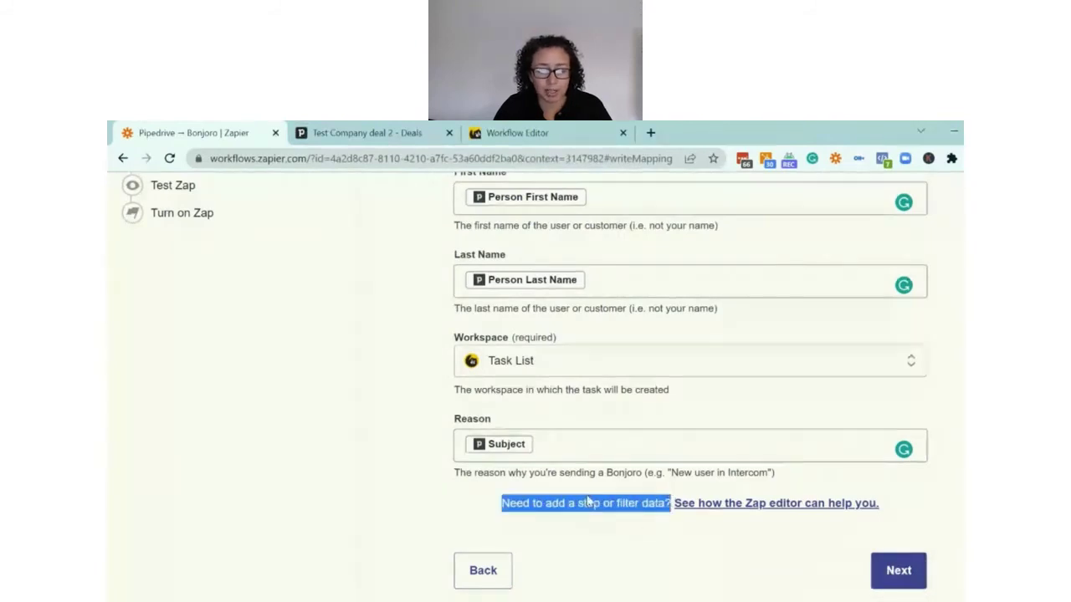
pyautogui.click(897, 569)
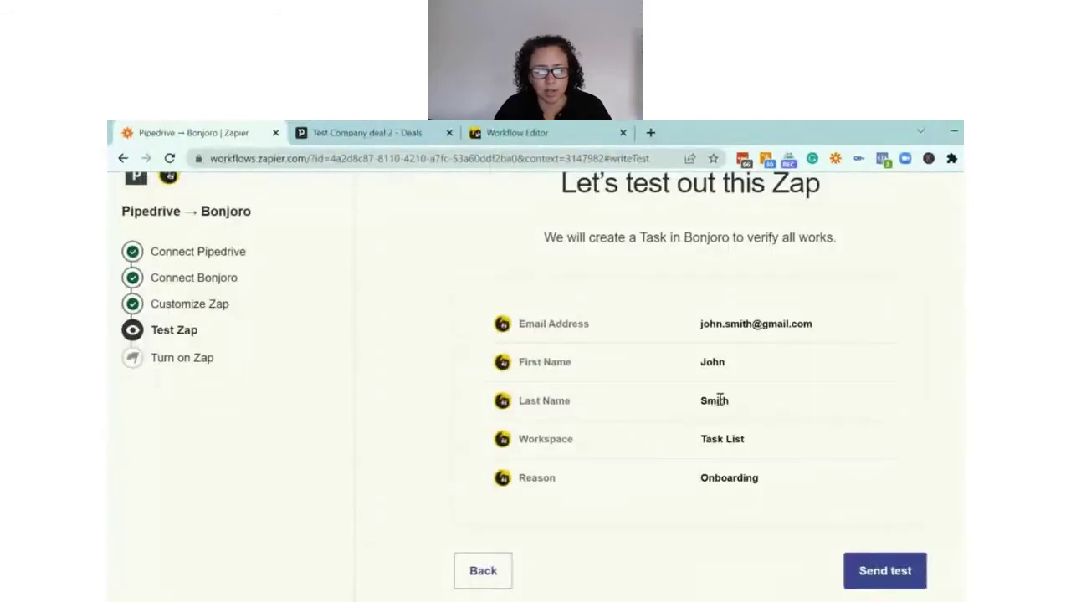
pyautogui.click(874, 575)
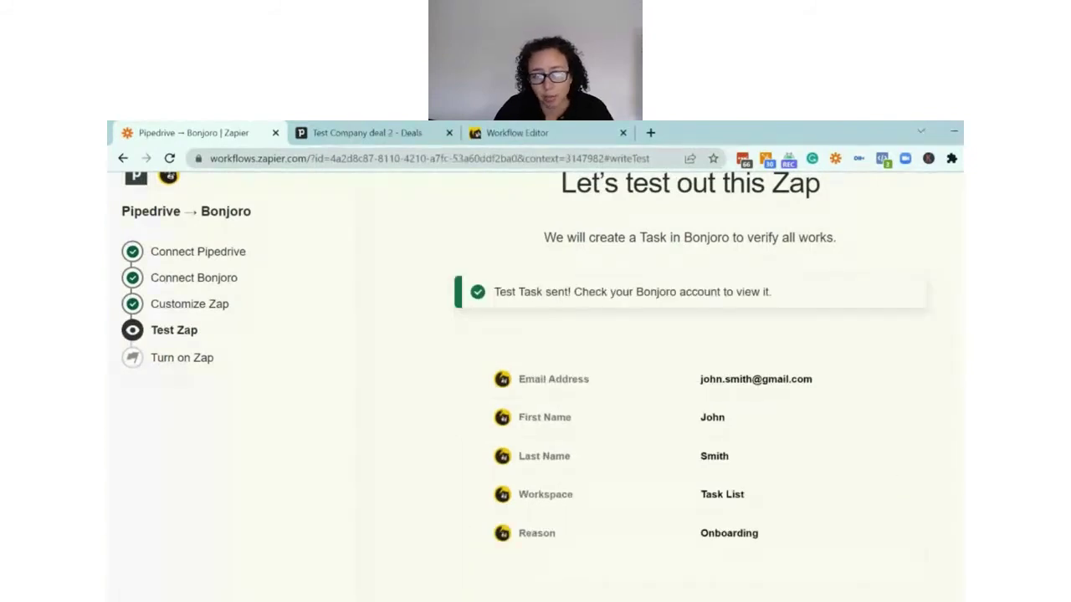
# - Switch to Bonjoro and open the Tasklist to check for the test onboarding task
pyautogui.click(535, 132)
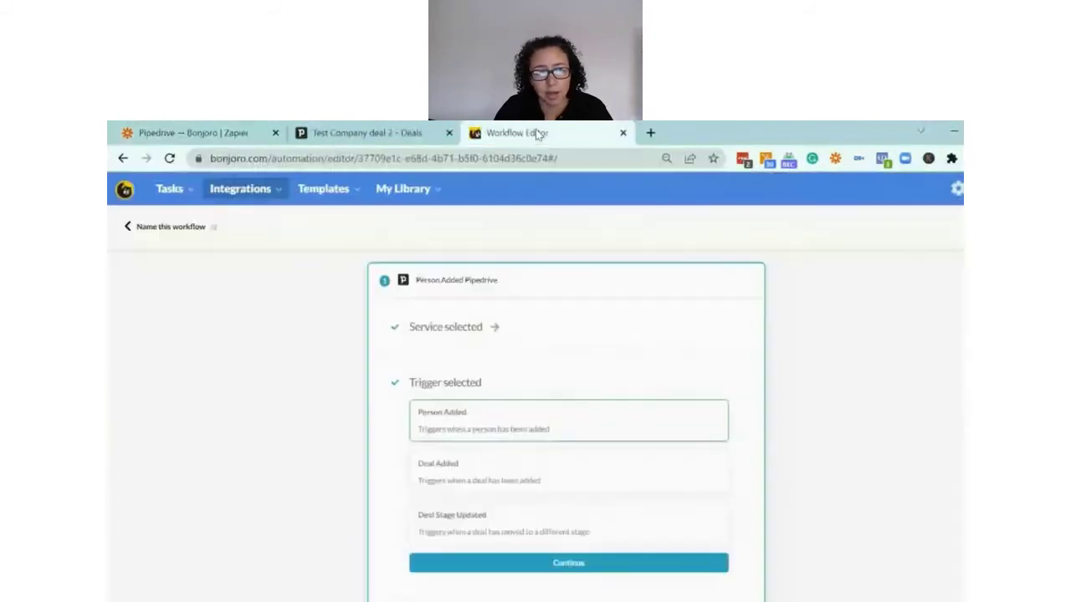
pyautogui.moveTo(167, 191)
pyautogui.click(172, 313)
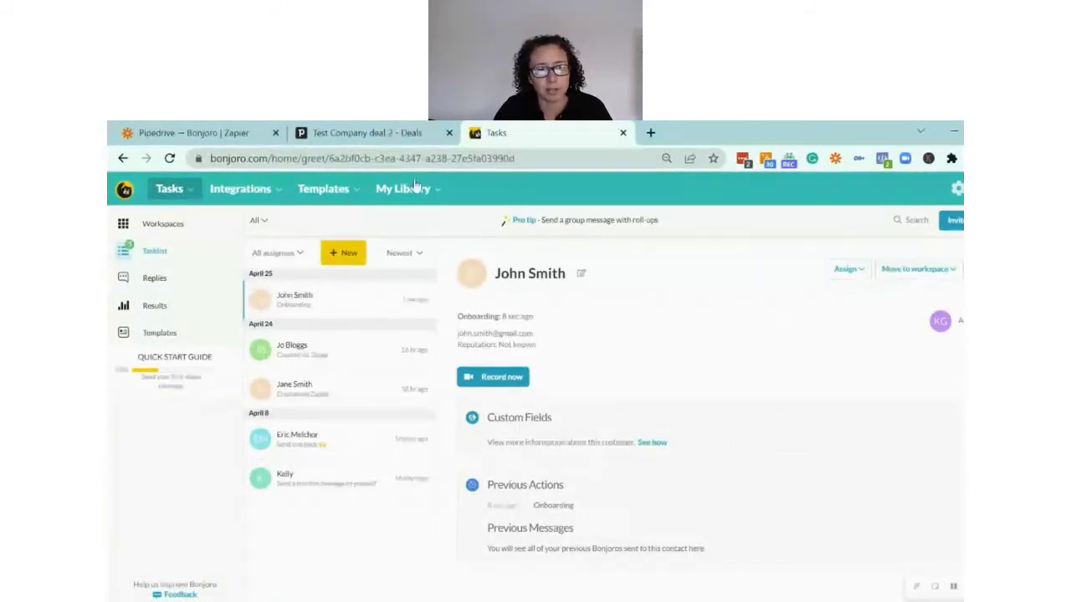
# - Return to Zapier, proceed past the test results and turn on the Pipedrive to Bonjoro Zap
pyautogui.click(215, 142)
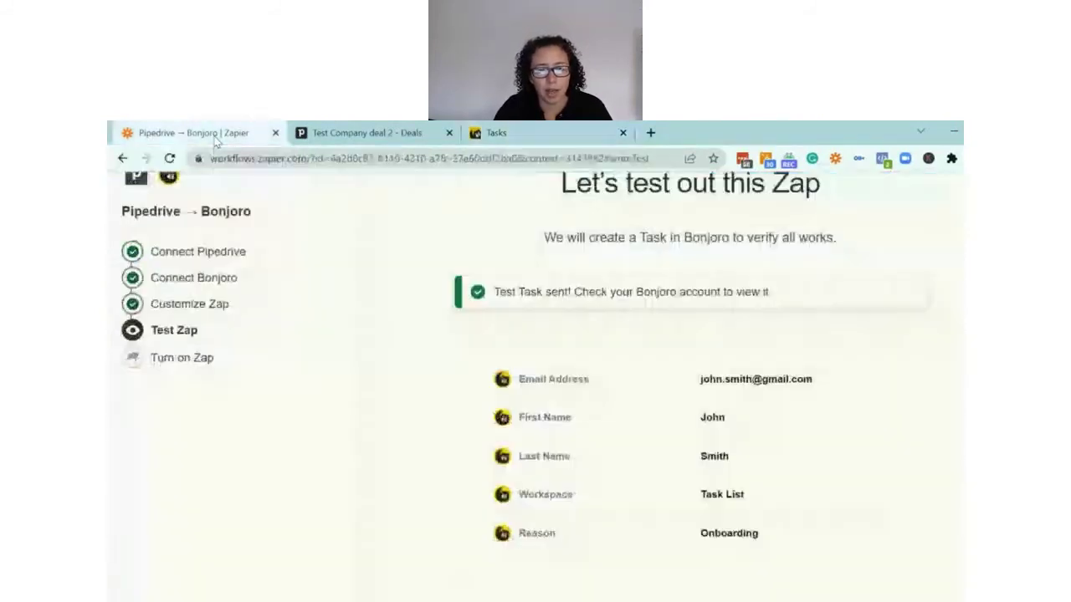
pyautogui.scroll(-1, 749, 396)
pyautogui.scroll(-1, 748, 396)
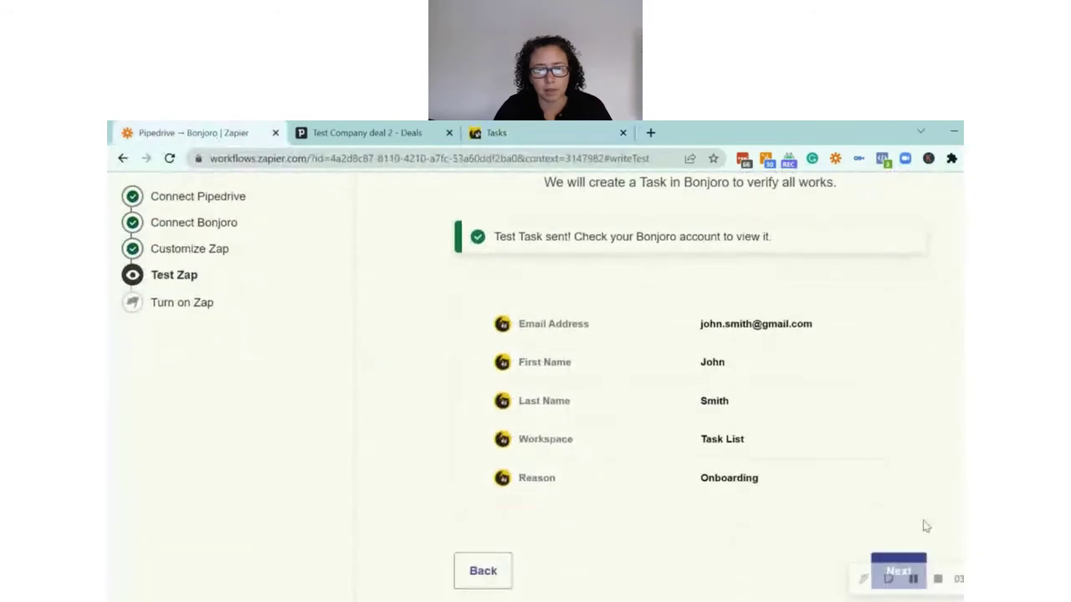
pyautogui.click(891, 569)
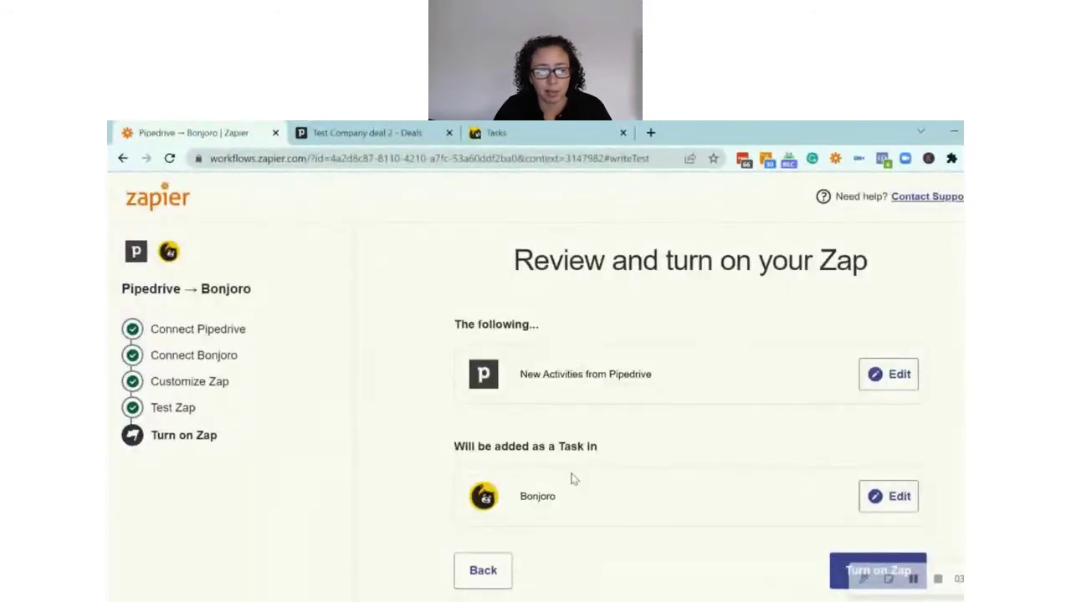
pyautogui.click(870, 572)
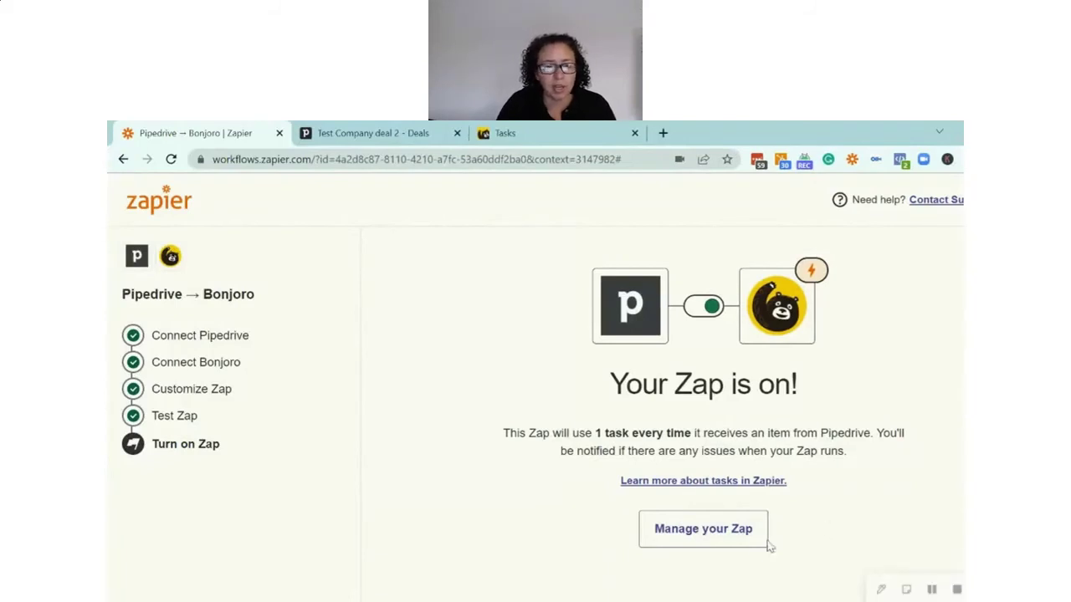
# - Open the Zap's management page and open its unpublished draft for editing in the Zap editor
pyautogui.click(703, 535)
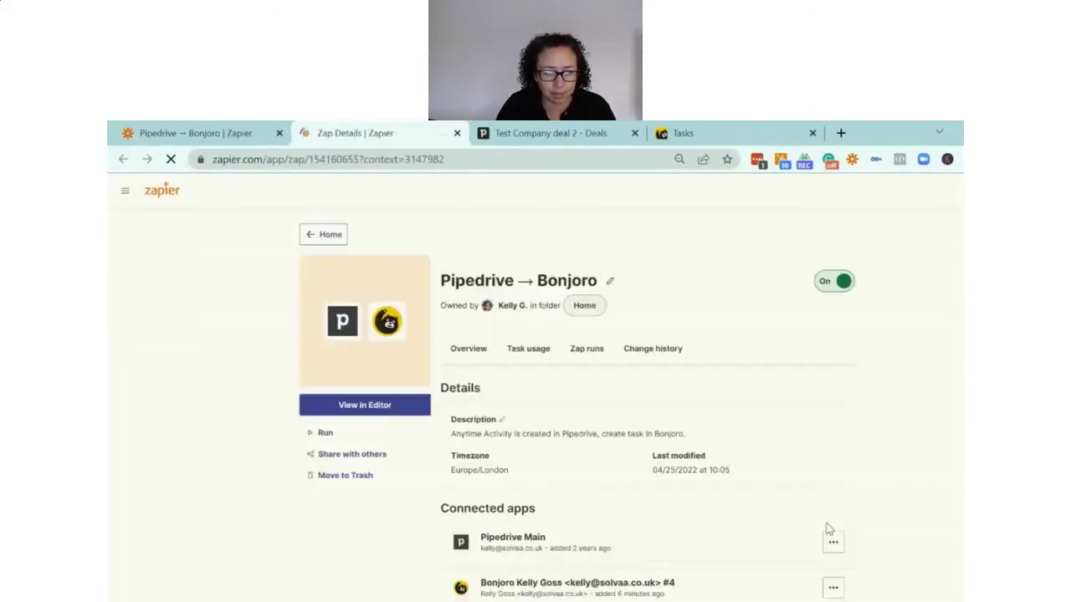
pyautogui.click(448, 407)
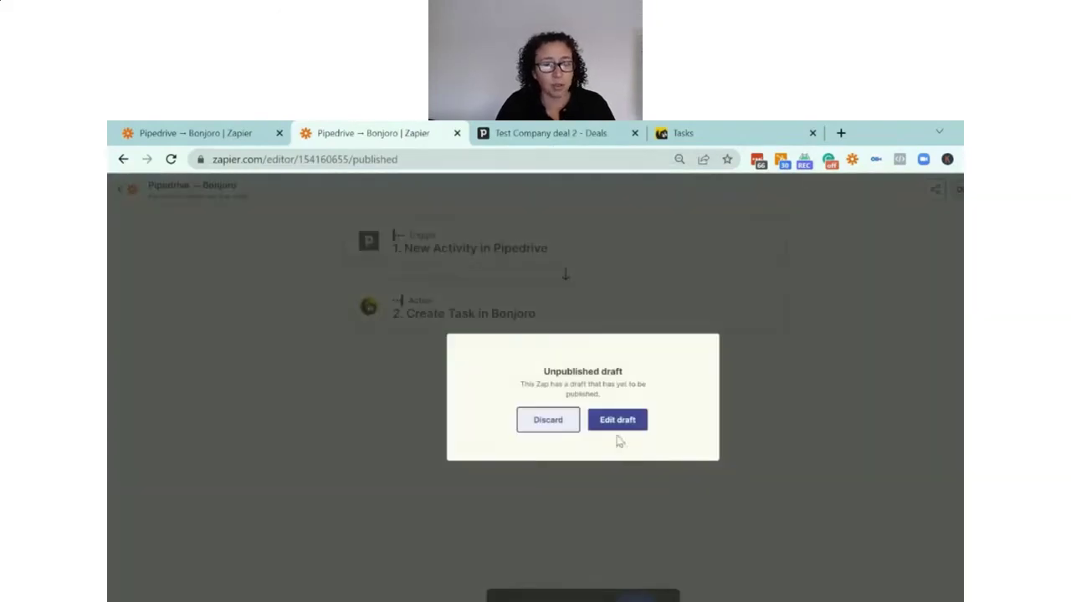
pyautogui.click(617, 422)
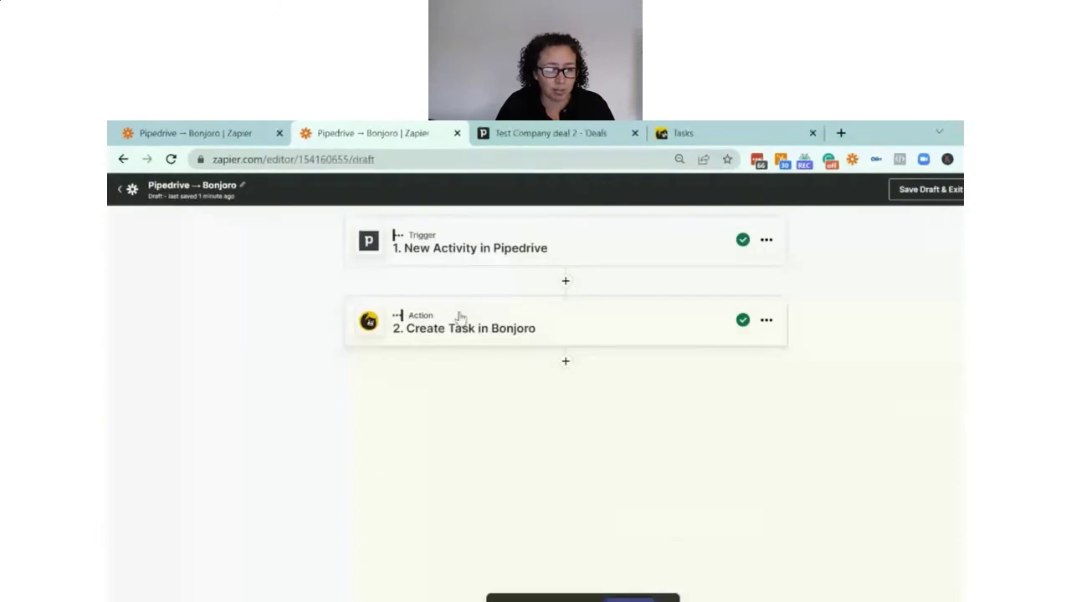
# - Insert a Filter action between the Pipedrive trigger and the Bonjoro task action and open its filter setup
pyautogui.click(565, 283)
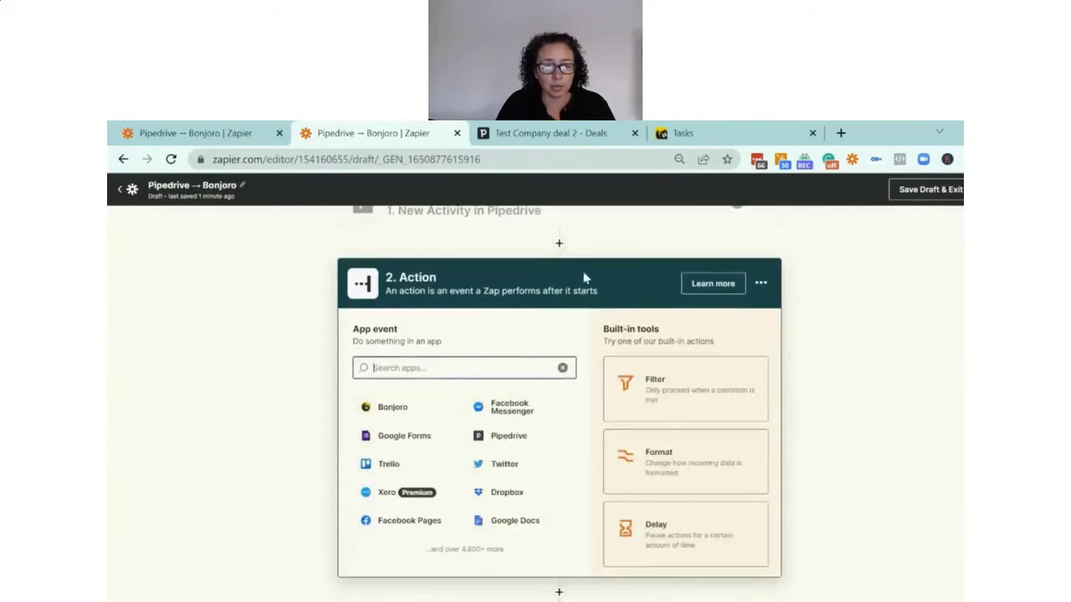
pyautogui.click(653, 398)
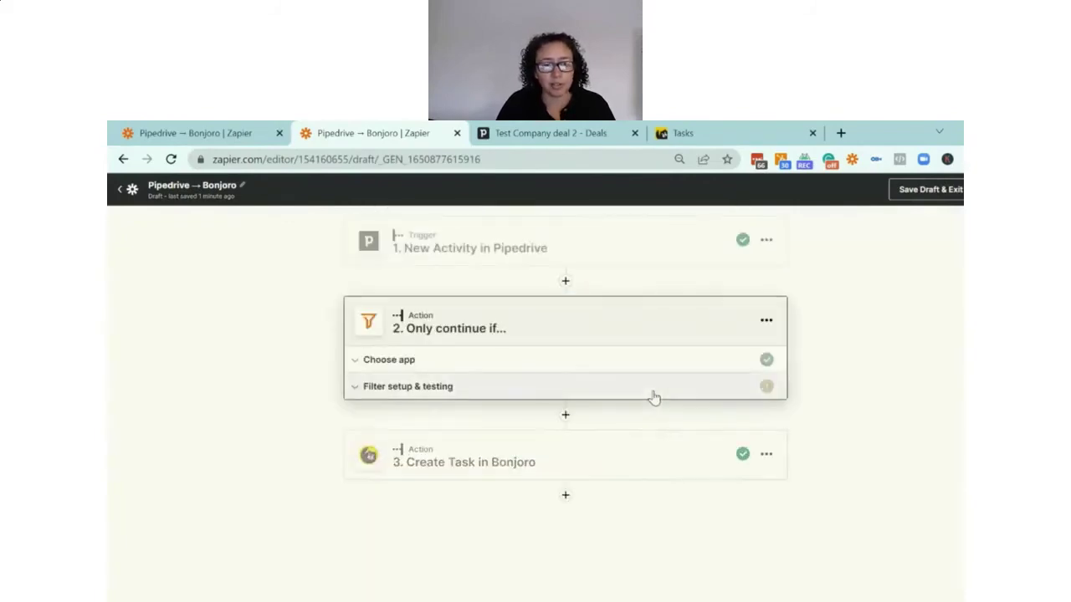
pyautogui.click(444, 386)
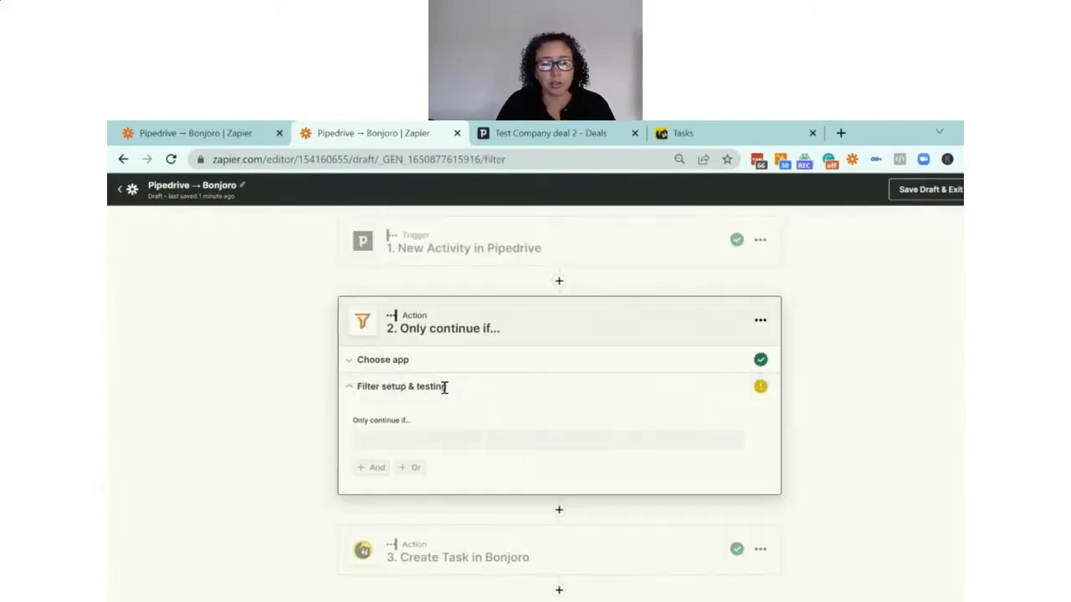
# - Set the filter to continue only if the Pipedrive Subject text exactly matches "Onboarding"
pyautogui.click(402, 445)
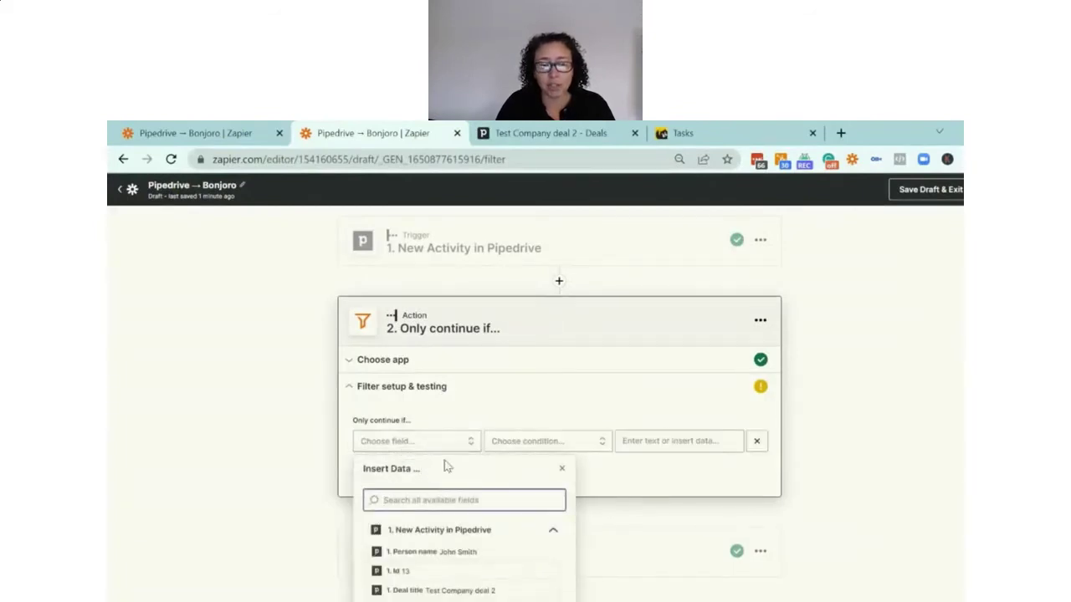
pyautogui.write('sub')
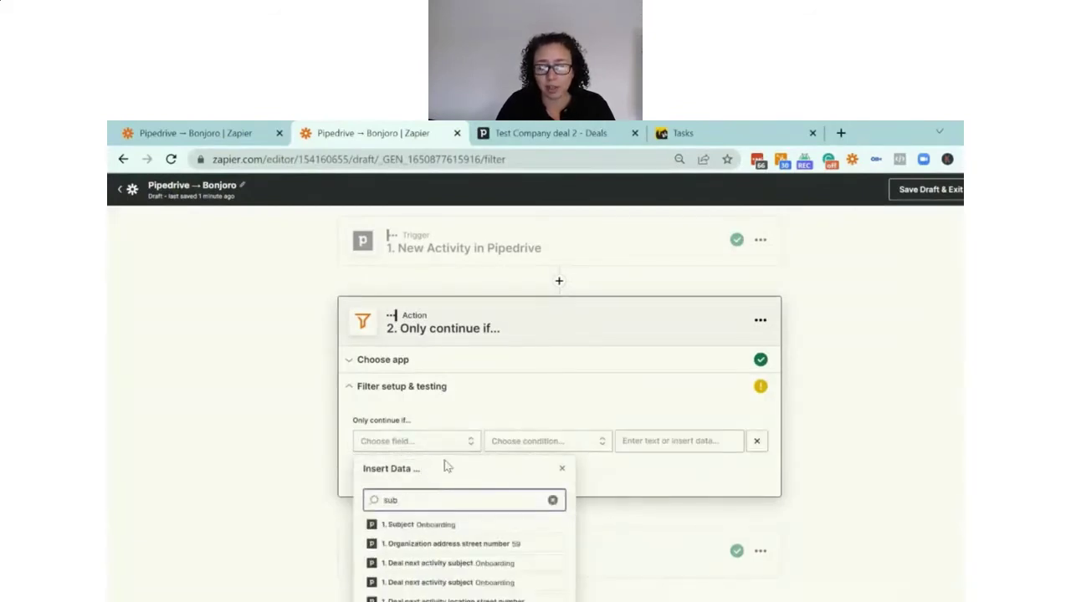
pyautogui.click(444, 527)
pyautogui.click(542, 440)
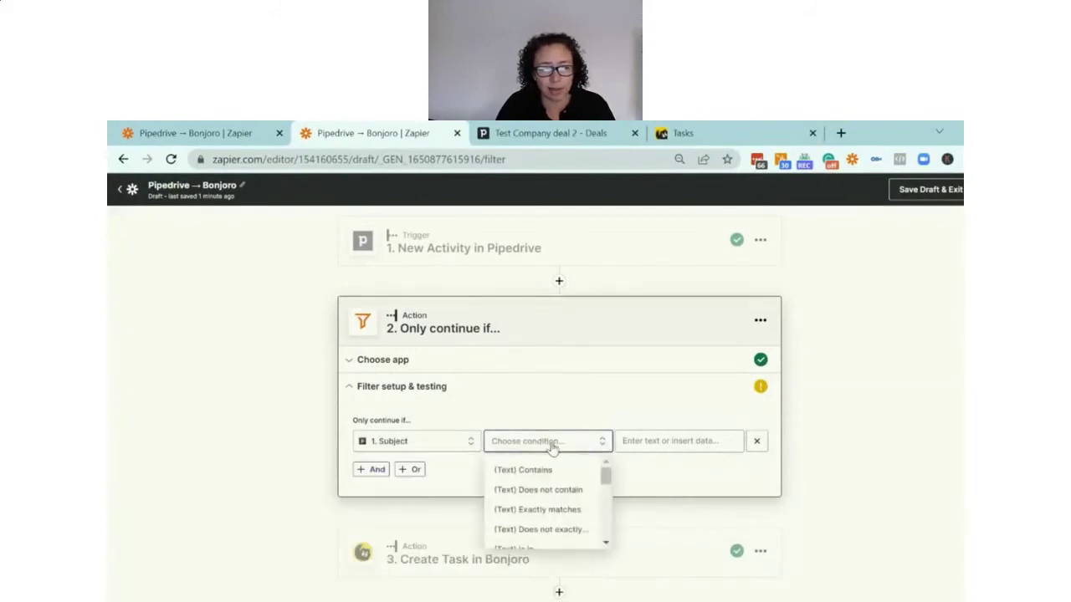
pyautogui.click(555, 509)
pyautogui.click(665, 441)
pyautogui.write('On')
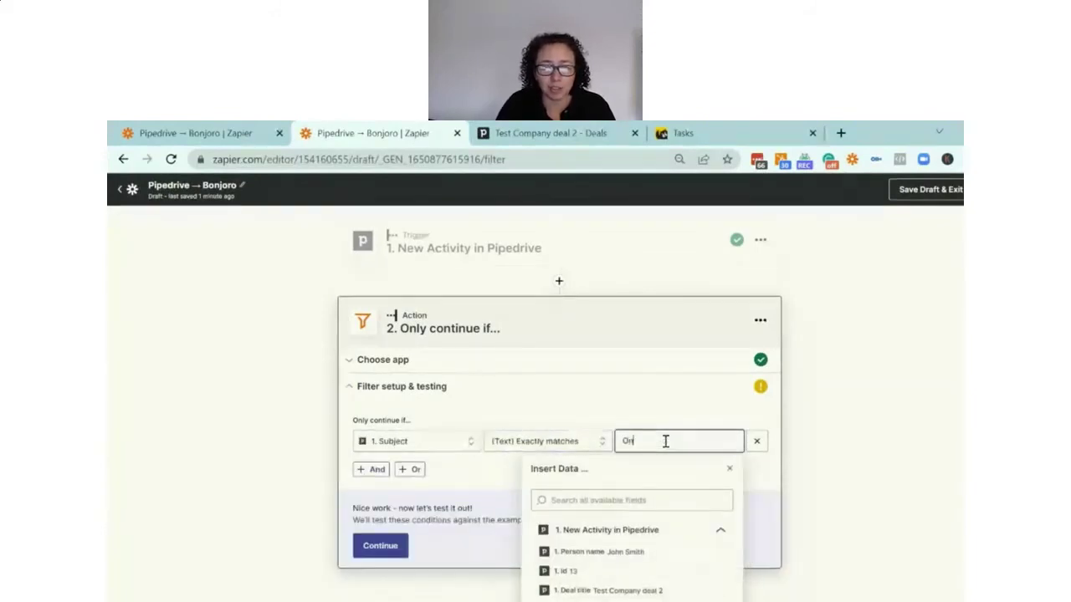
pyautogui.write('boarding')
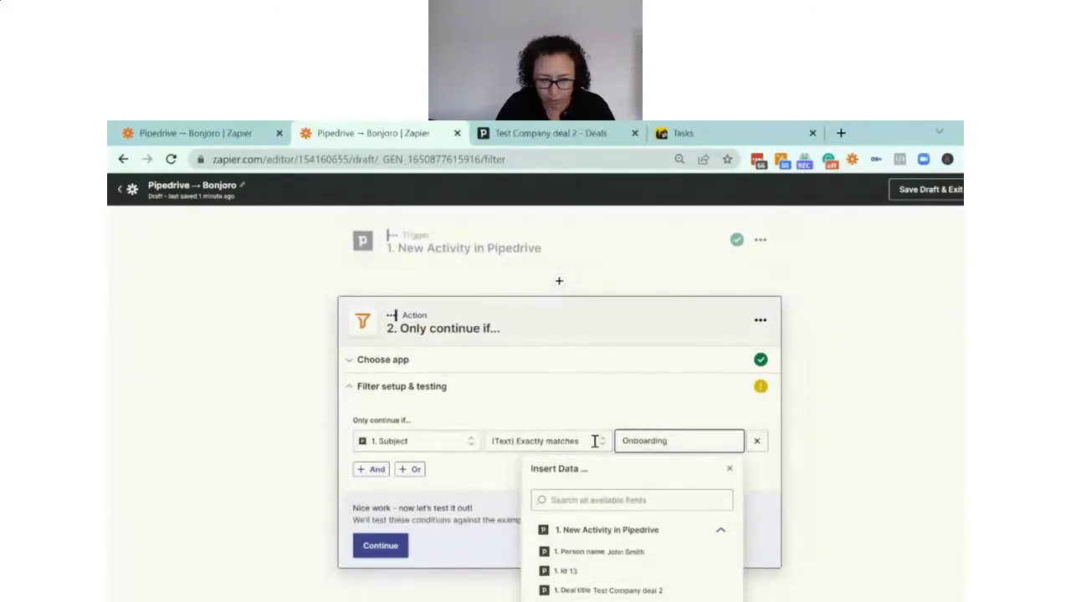
# - Test the filter against the sample data and continue to the Create Task in Bonjoro action in the Zap editor
pyautogui.click(381, 546)
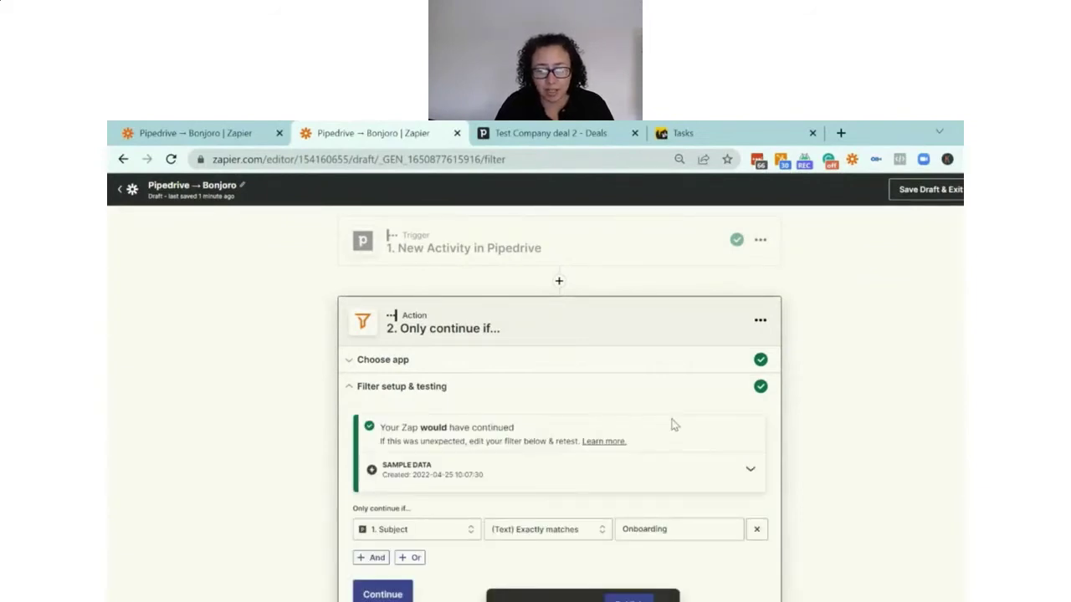
pyautogui.scroll(-1, 672, 424)
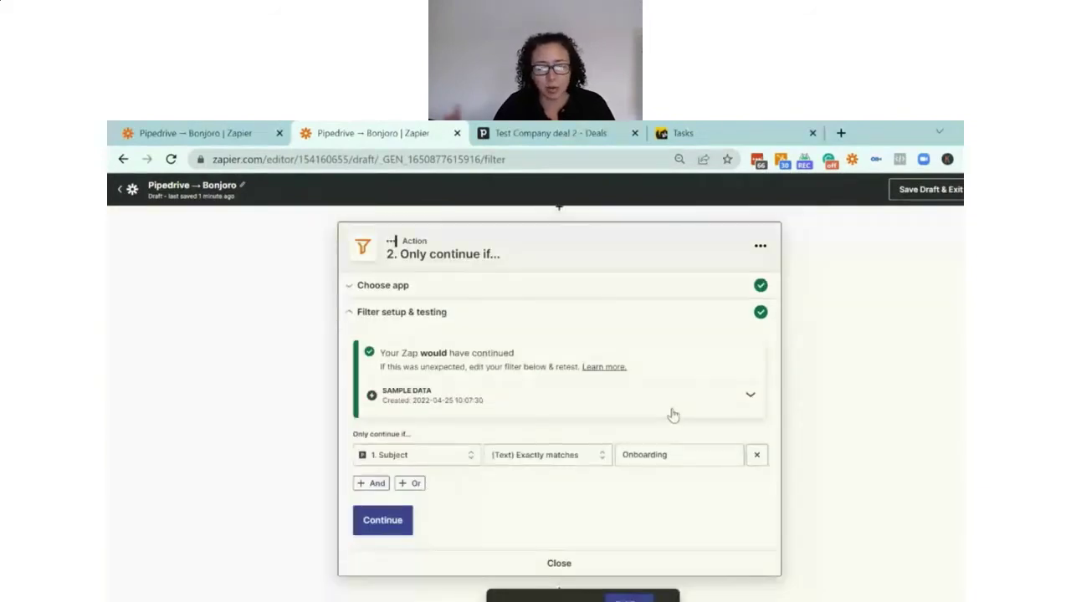
pyautogui.scroll(-1, 672, 416)
pyautogui.click(382, 448)
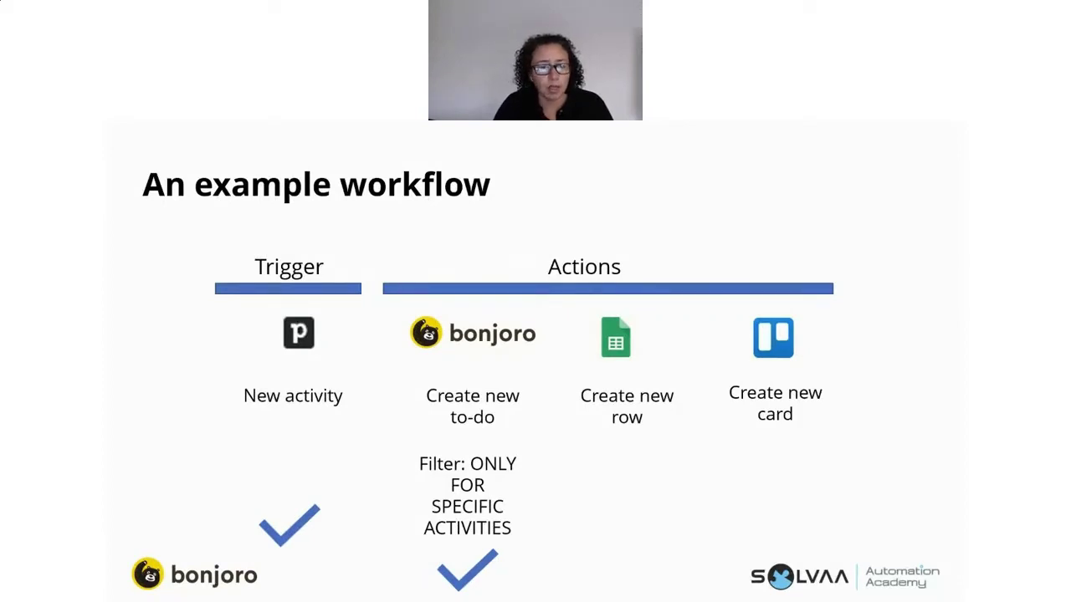
pyautogui.hotkey('alt', 'Tab')
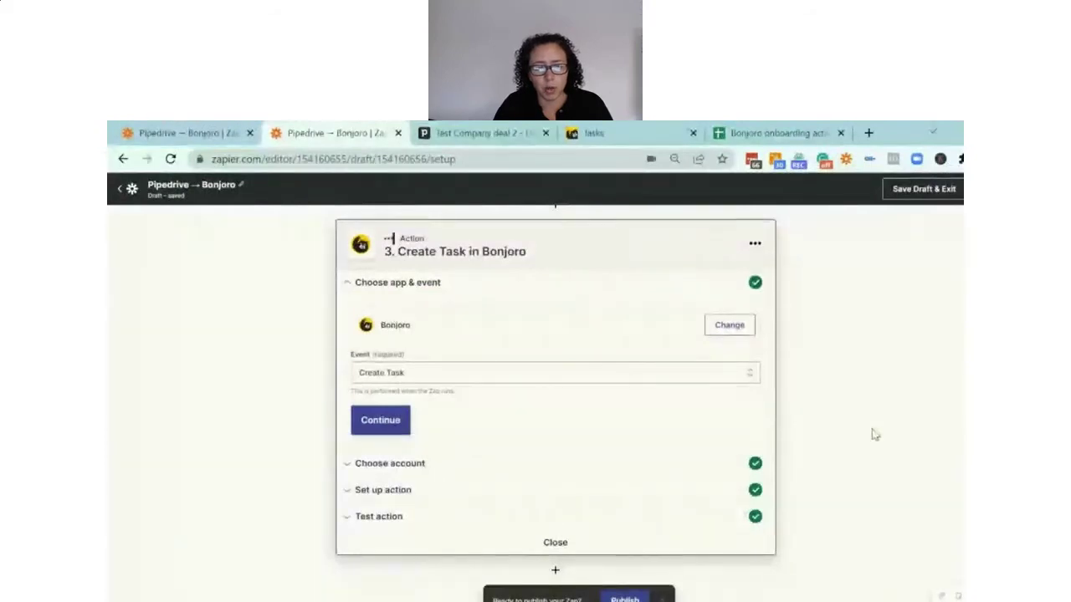
pyautogui.click(555, 573)
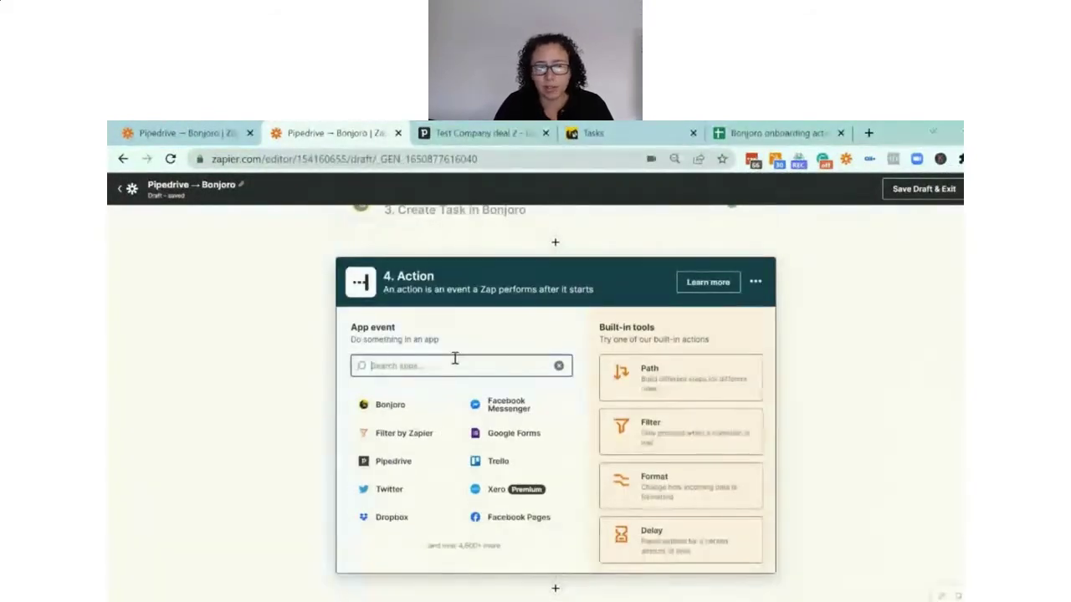
pyautogui.write('google')
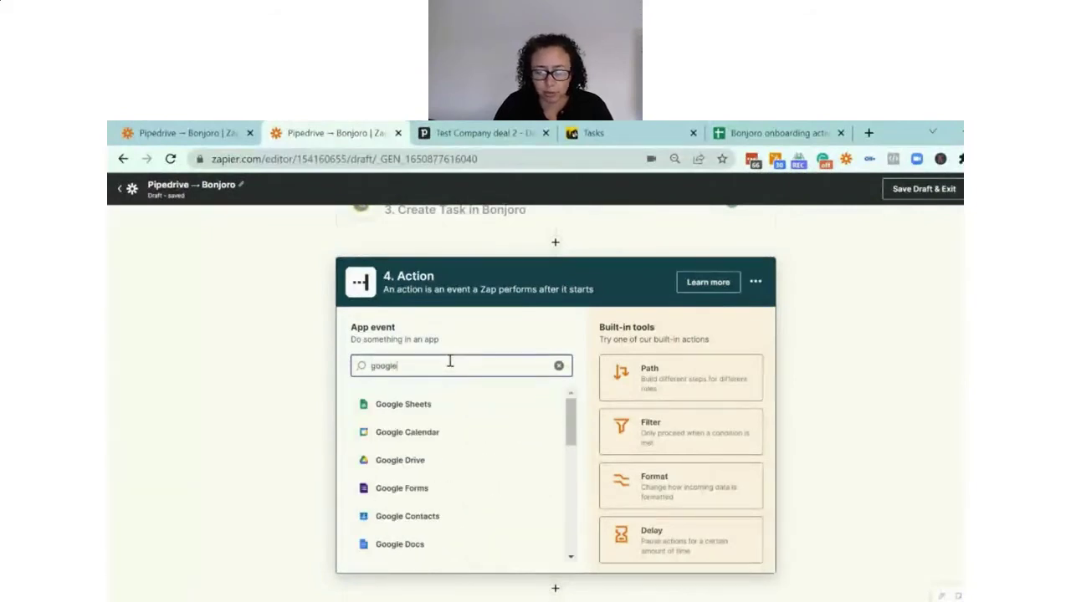
pyautogui.click(424, 405)
pyautogui.click(454, 488)
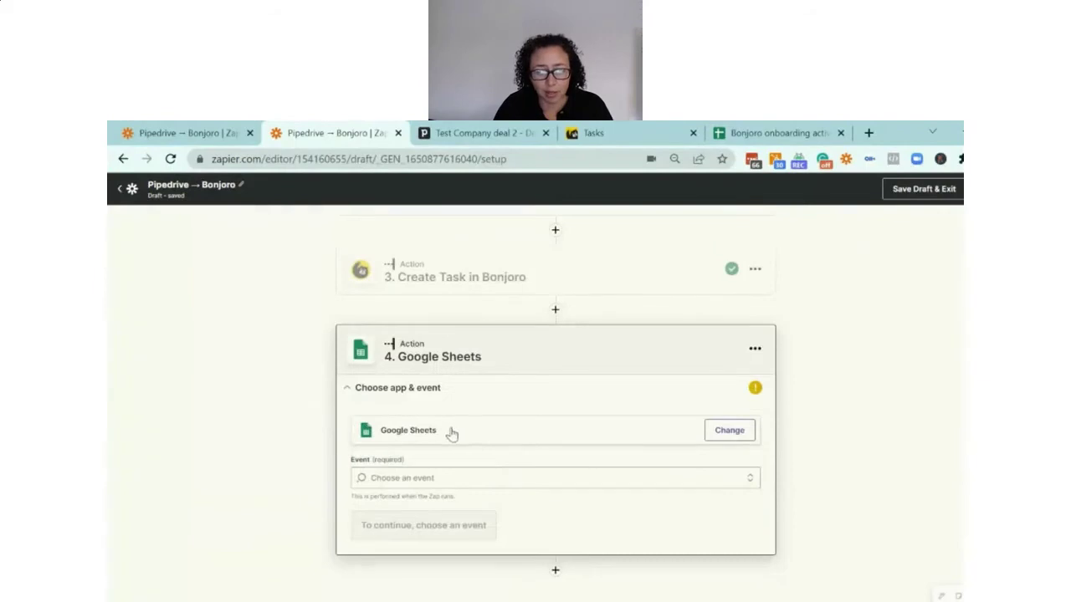
pyautogui.click(414, 478)
pyautogui.scroll(-1, 456, 485)
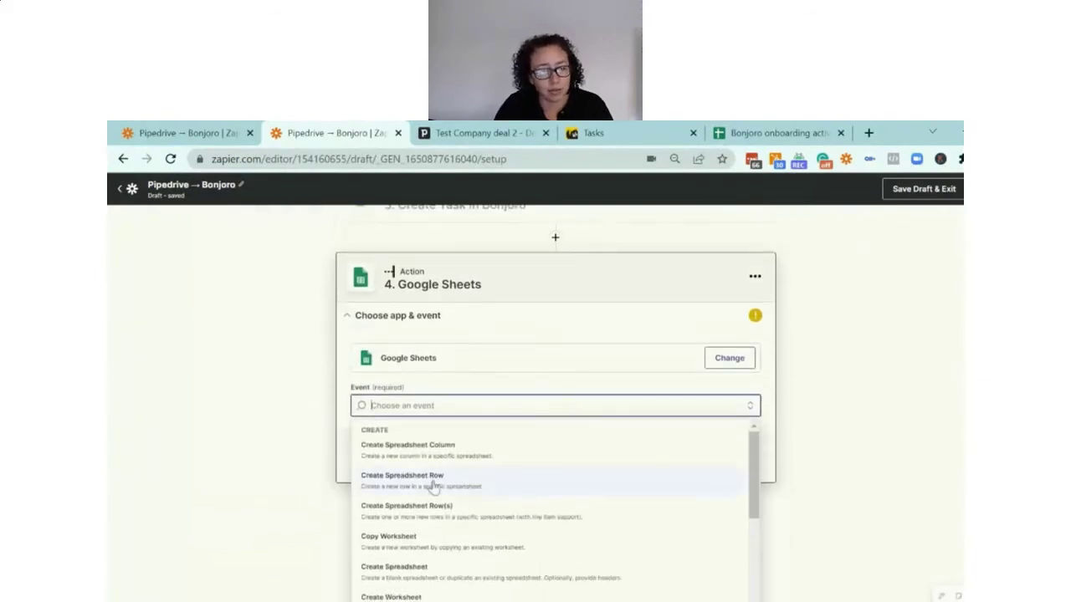
pyautogui.click(396, 479)
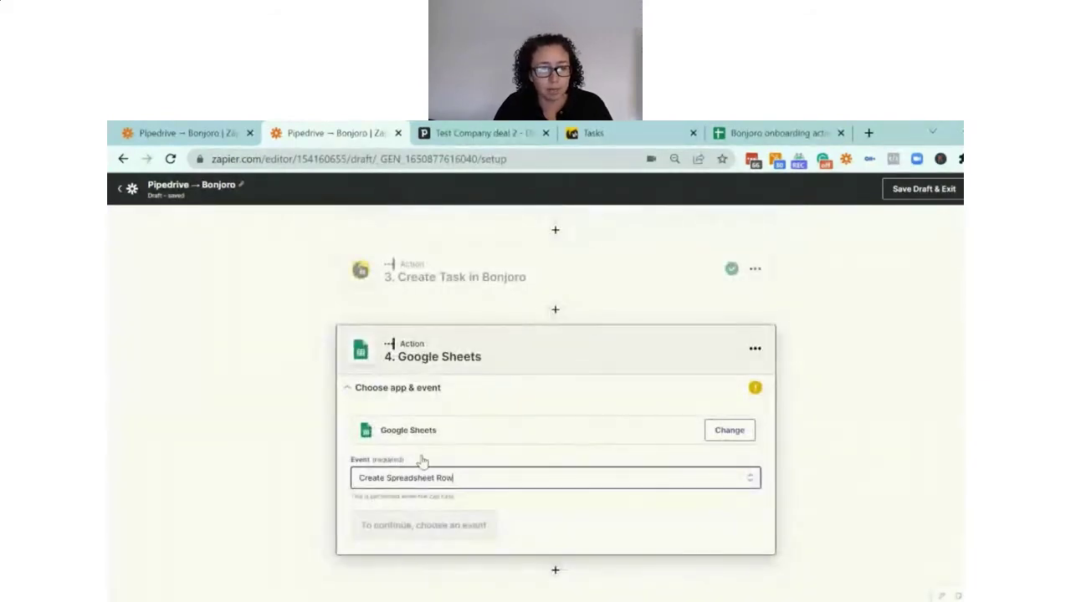
pyautogui.click(392, 501)
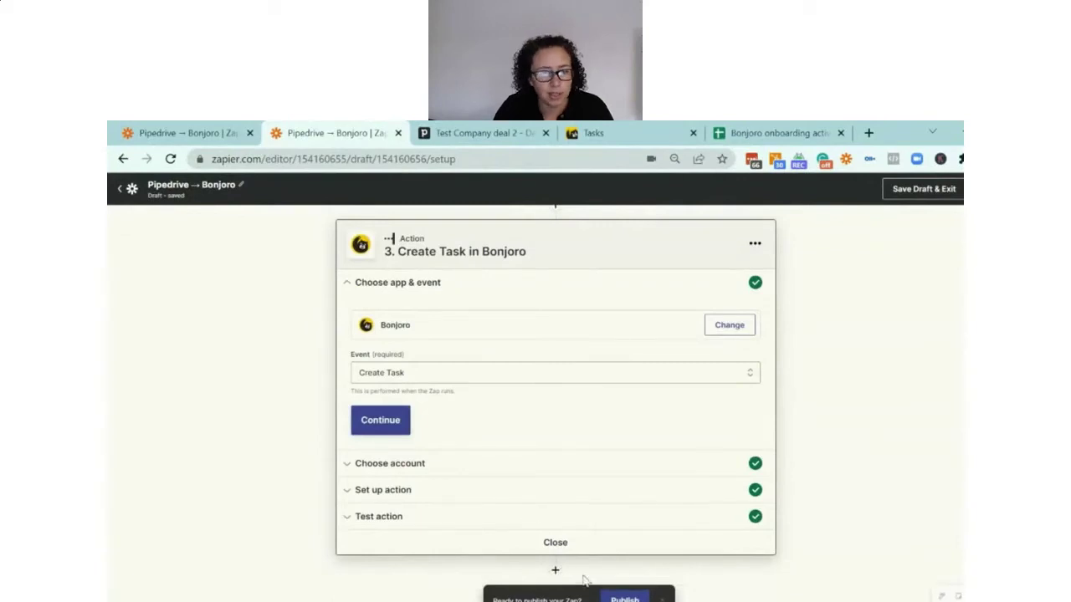
# - Add a Google Sheets action after the Bonjoro task action with the event Create Spreadsheet Row
pyautogui.click(554, 573)
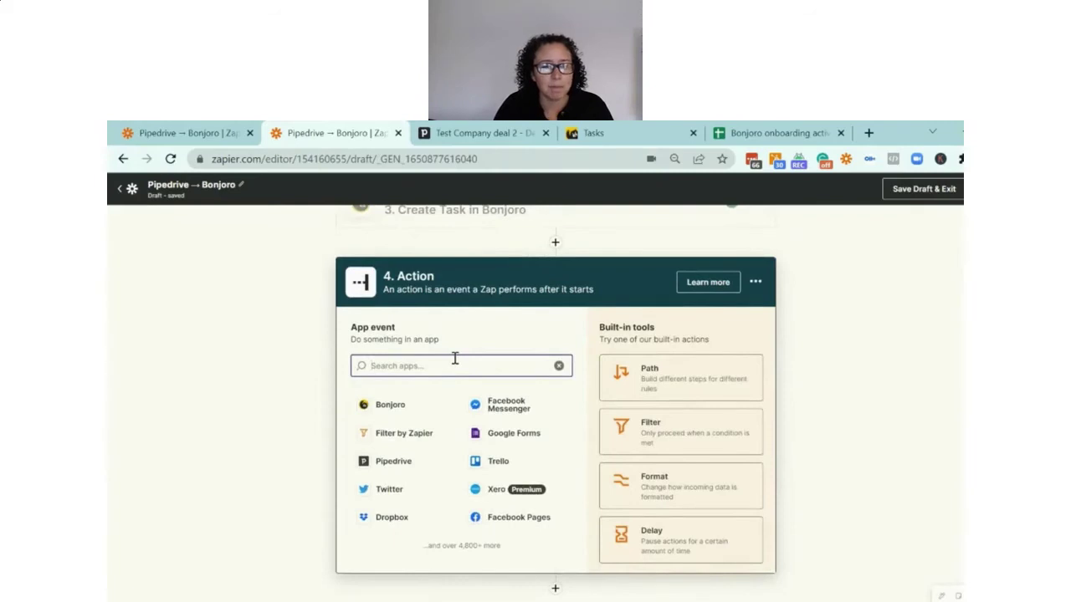
pyautogui.write('google')
pyautogui.click(423, 406)
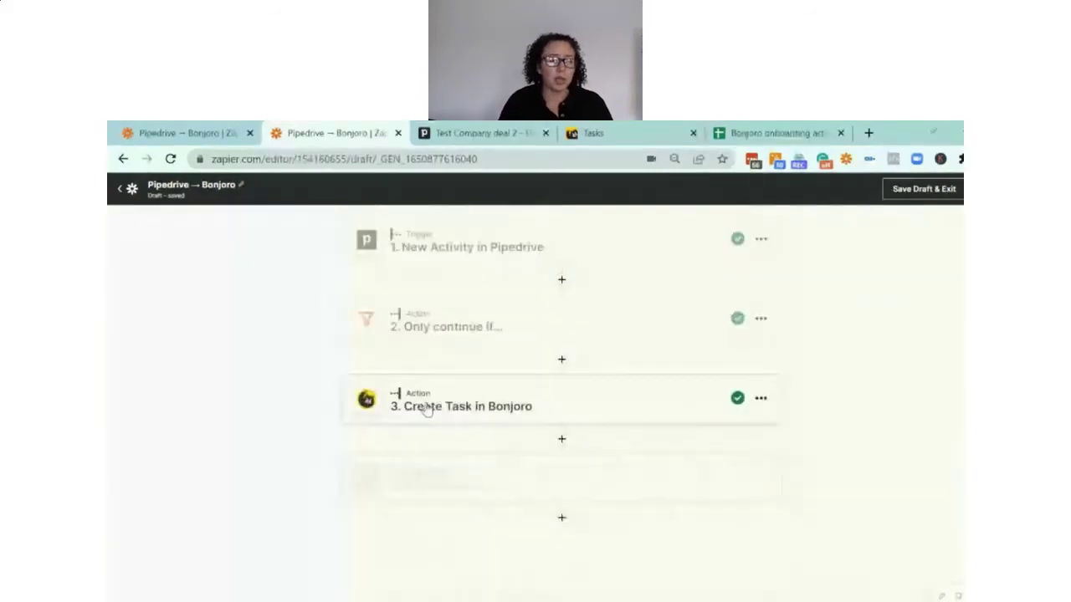
pyautogui.scroll(-2, 481, 499)
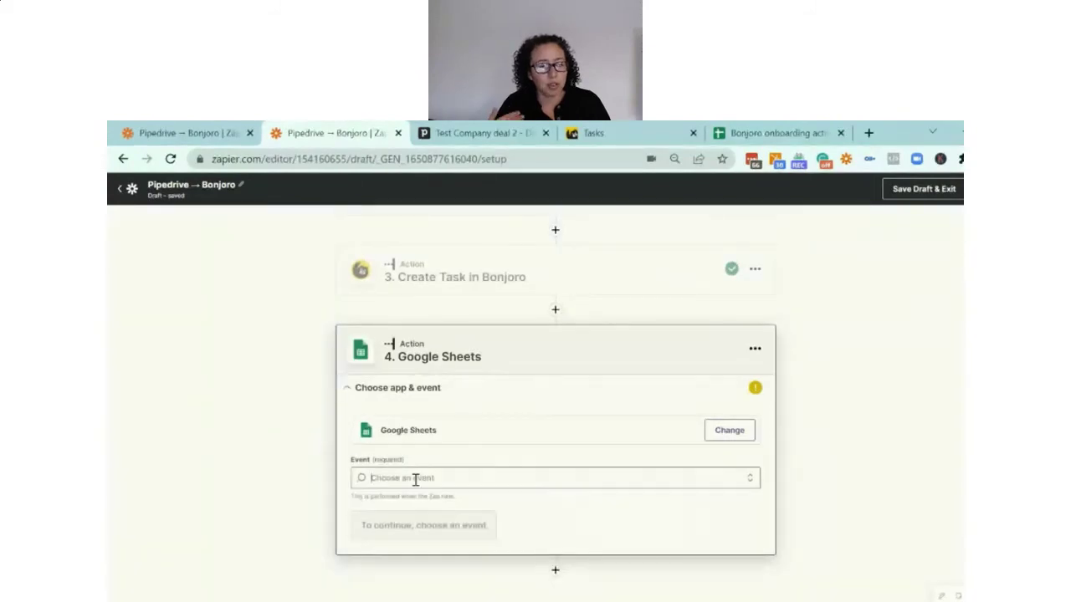
pyautogui.click(415, 478)
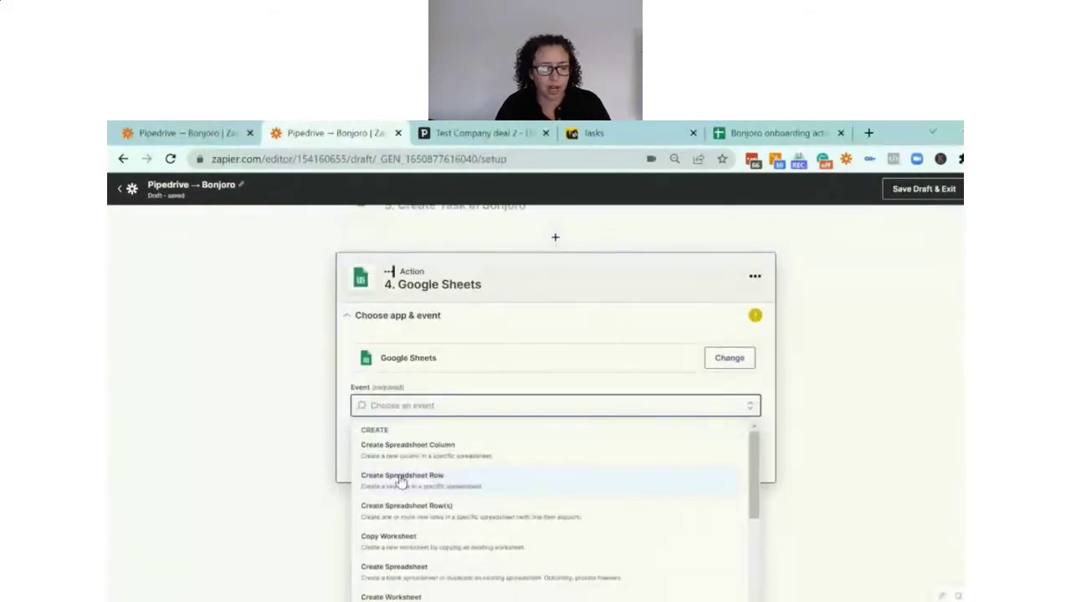
pyautogui.click(401, 480)
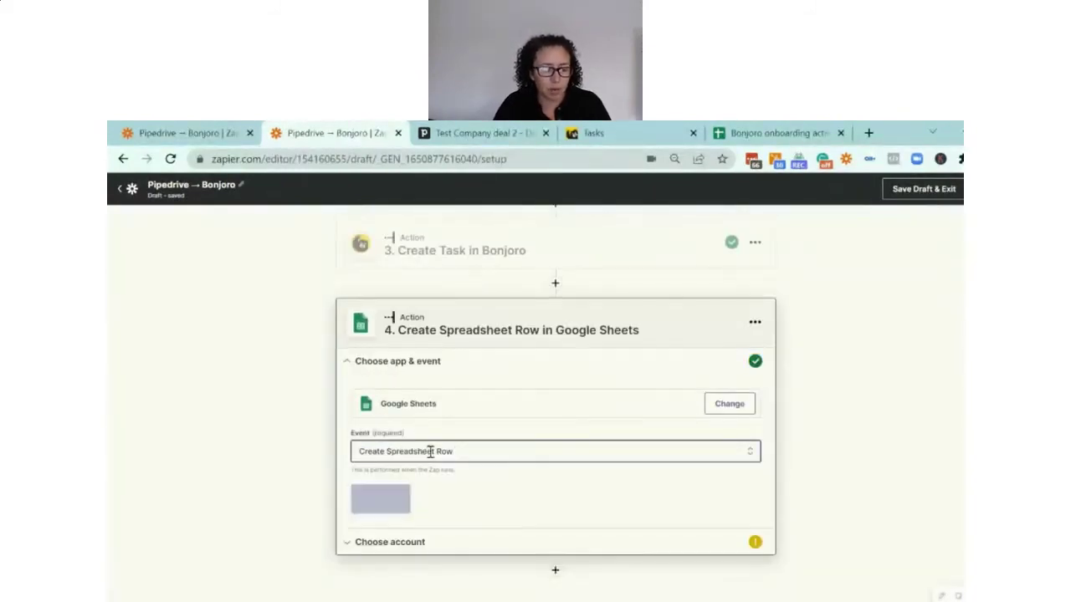
# - Continue to the account selection and choose the connected solvaa.co.uk Google Sheets account
pyautogui.click(386, 500)
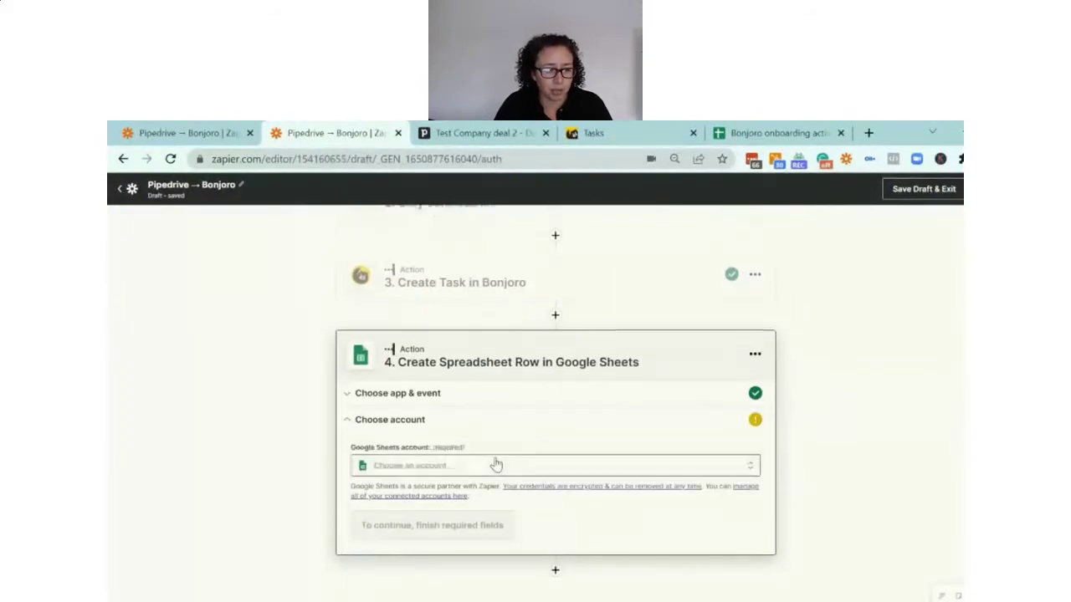
pyautogui.click(460, 470)
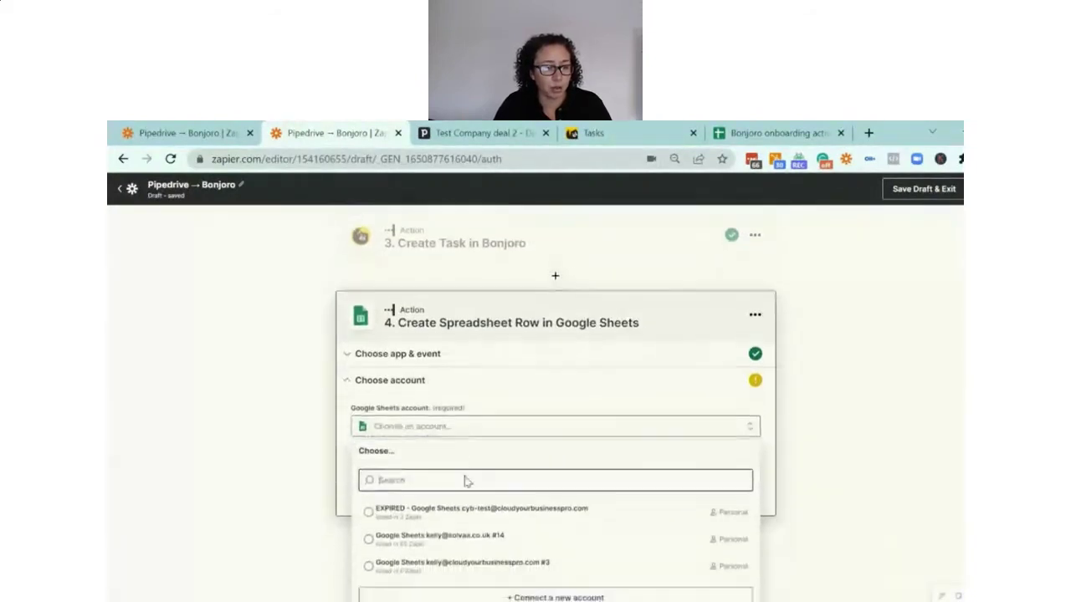
pyautogui.click(446, 536)
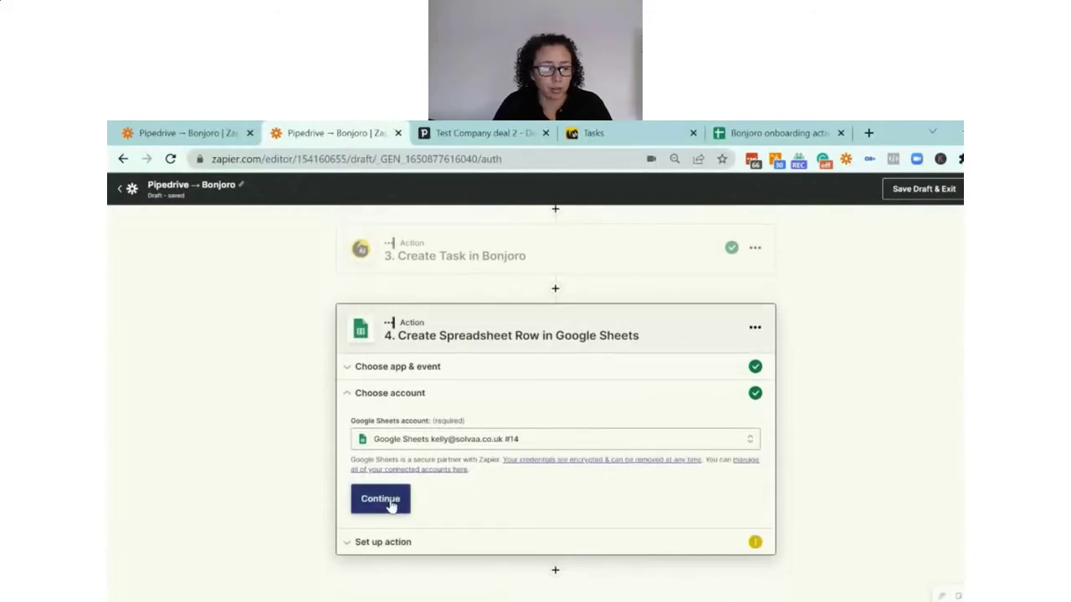
# - Set the row's target to the Bonjoro onboarding activities spreadsheet and worksheet Sheet1, and compare the action's fields with the sheet's column headings
pyautogui.click(392, 505)
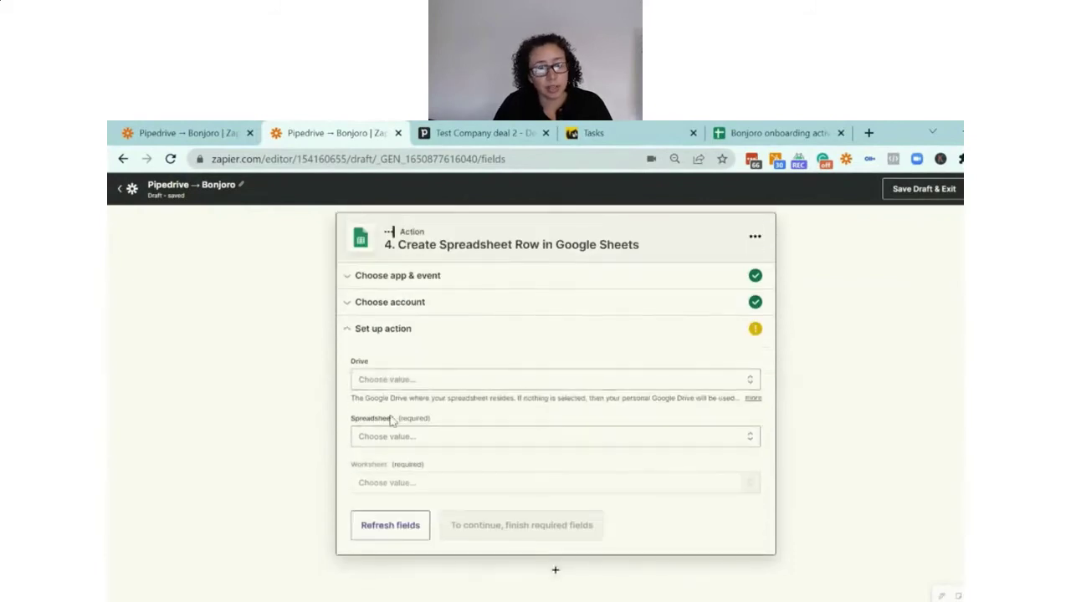
pyautogui.click(389, 440)
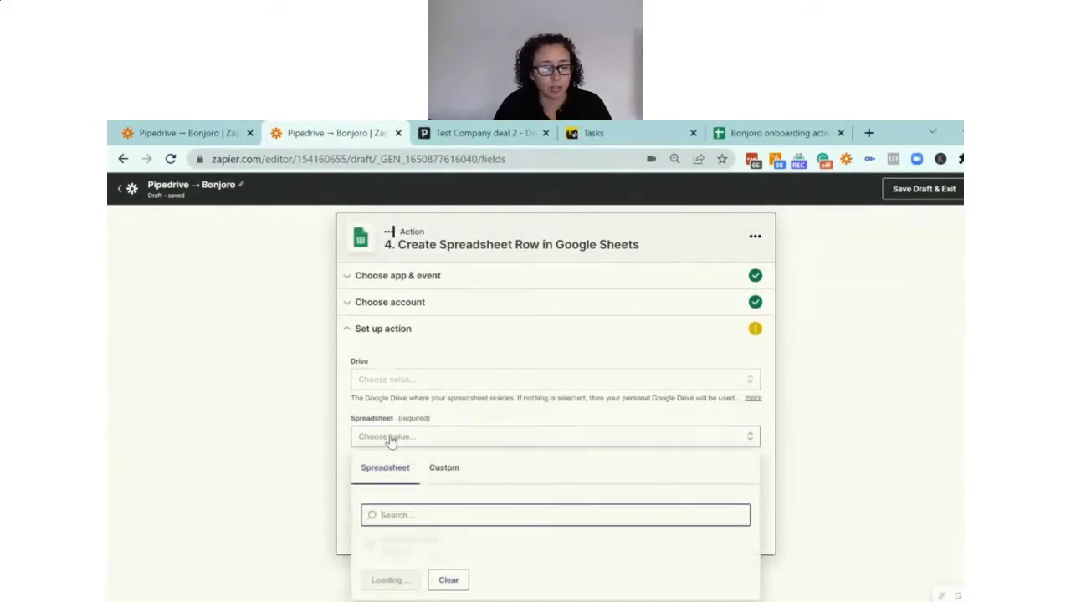
pyautogui.click(400, 549)
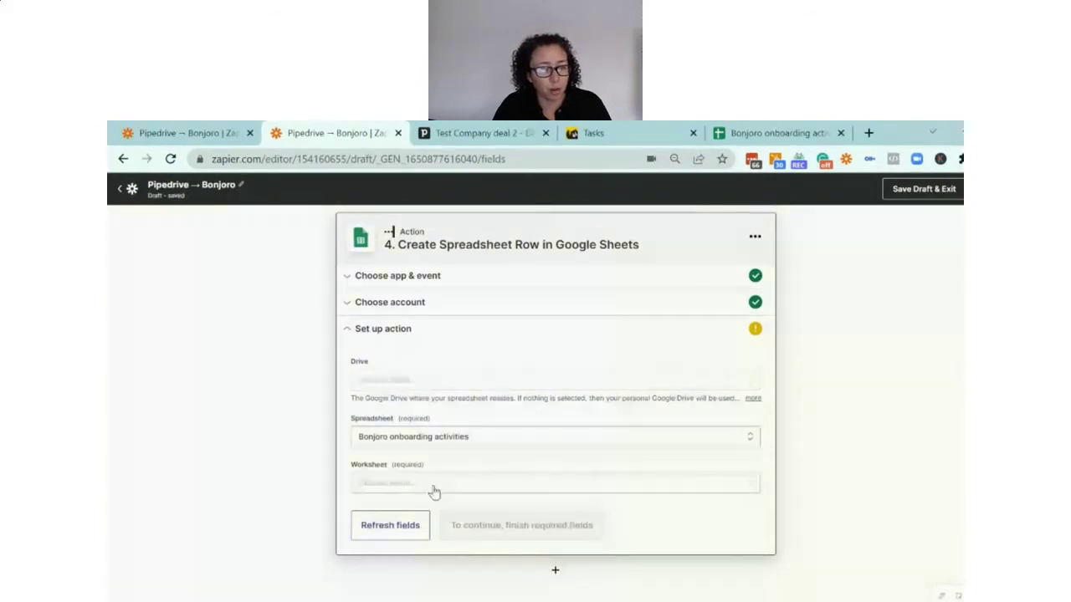
pyautogui.click(434, 491)
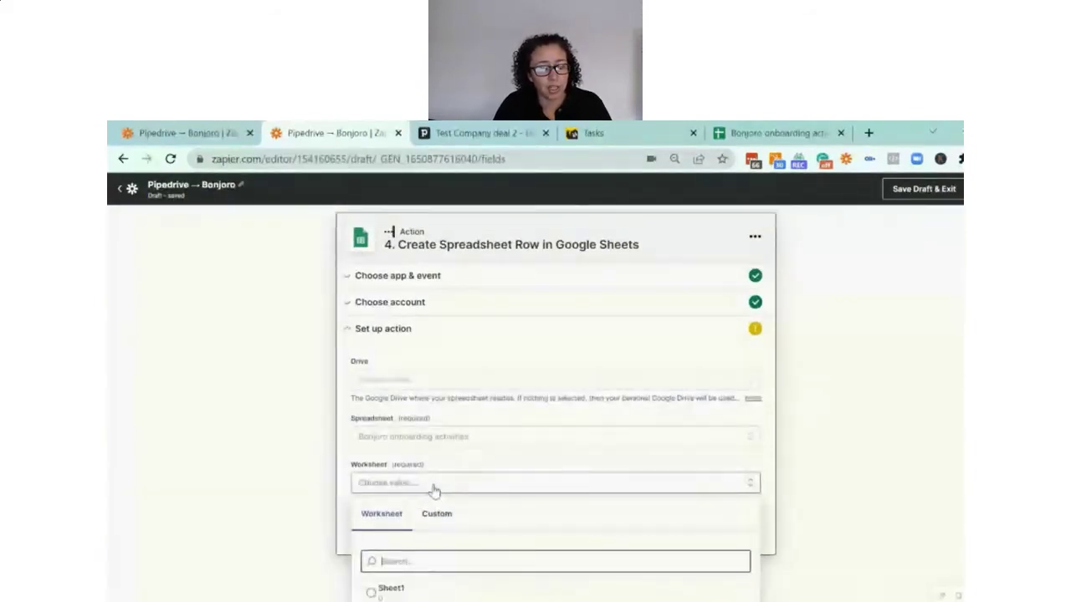
pyautogui.click(386, 560)
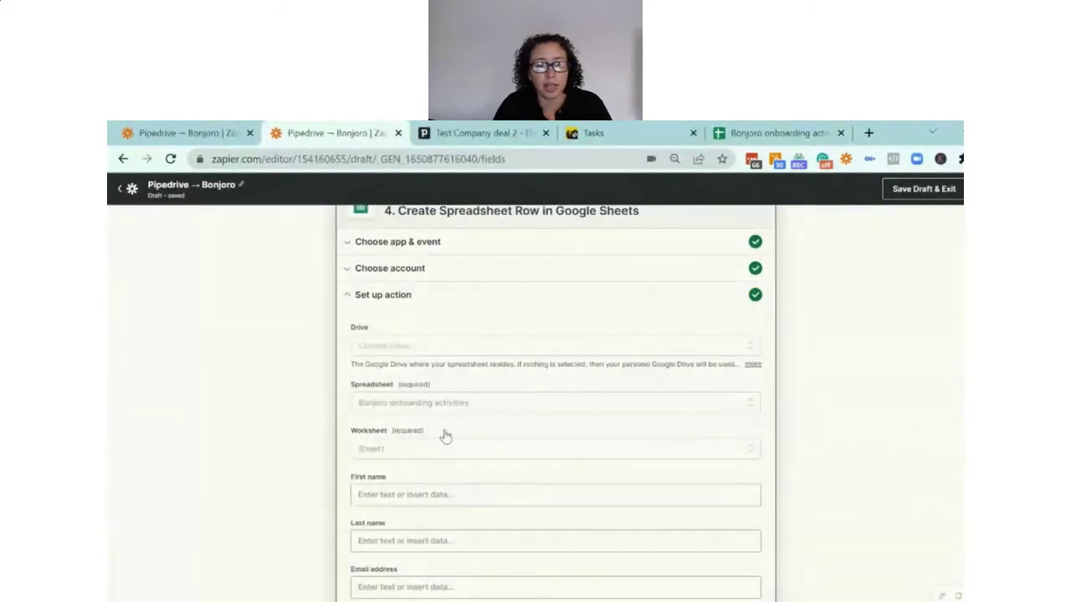
pyautogui.scroll(-3, 477, 438)
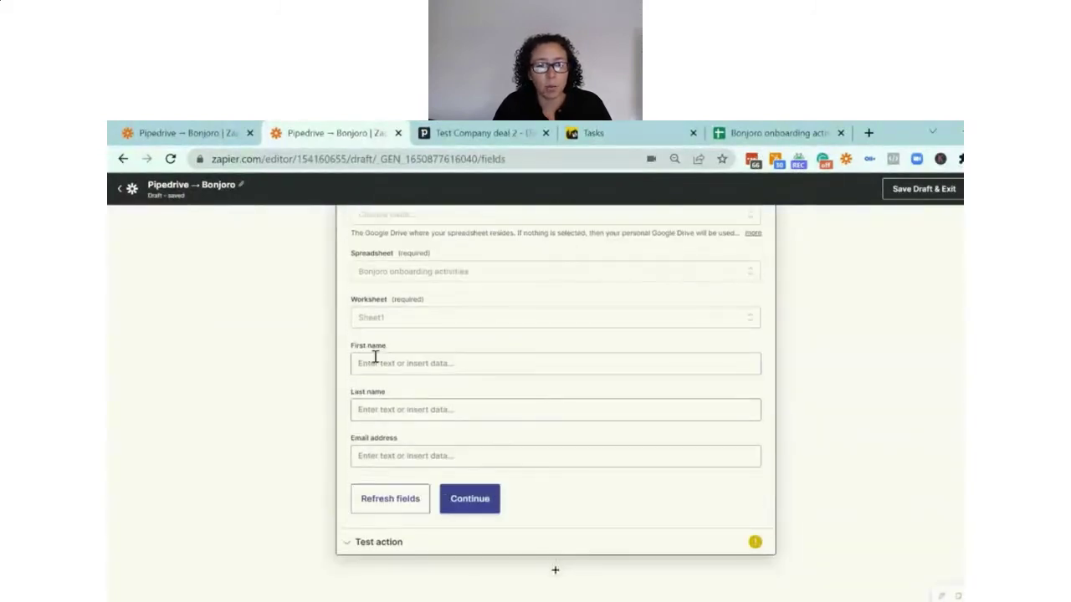
pyautogui.click(758, 139)
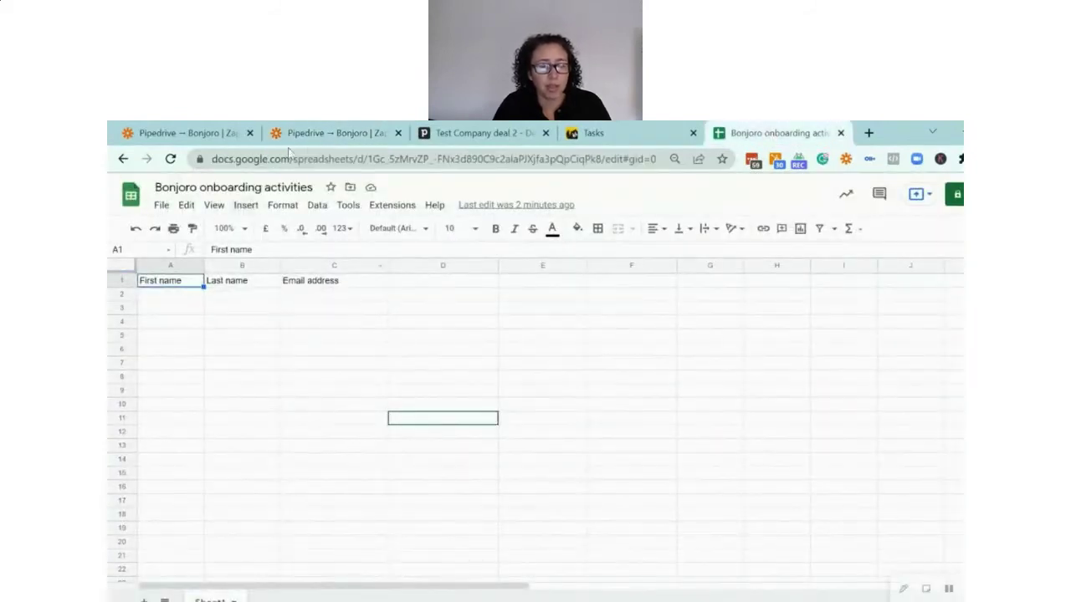
pyautogui.click(313, 139)
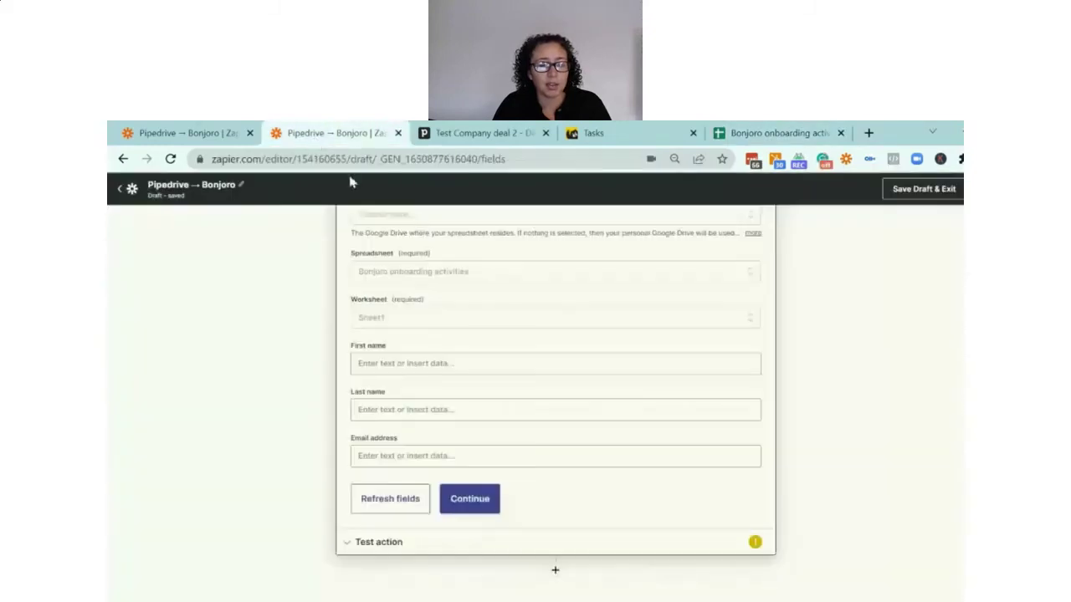
pyautogui.click(381, 364)
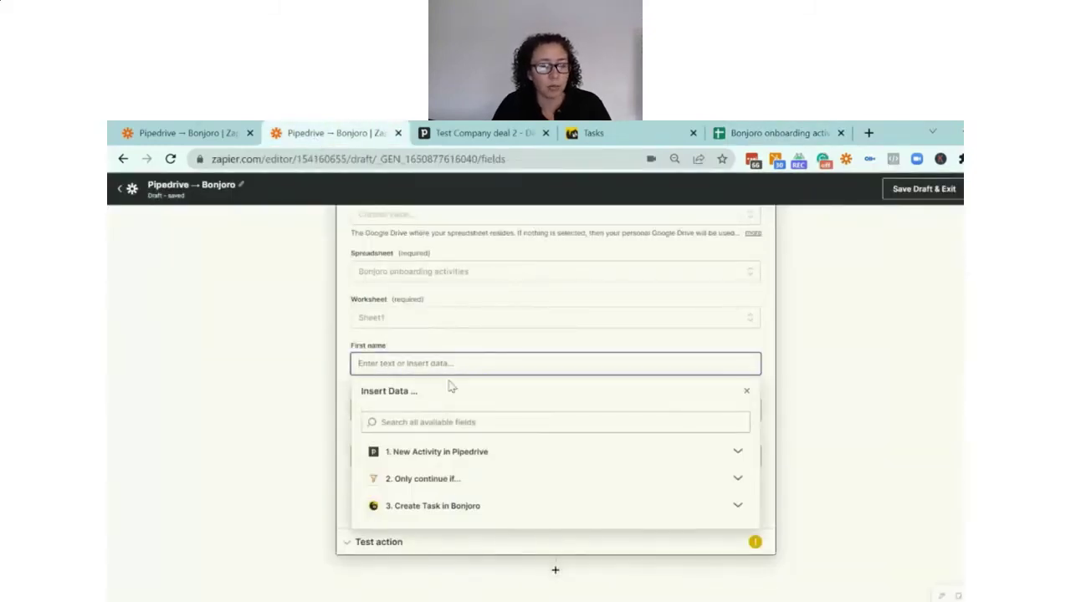
pyautogui.click(429, 453)
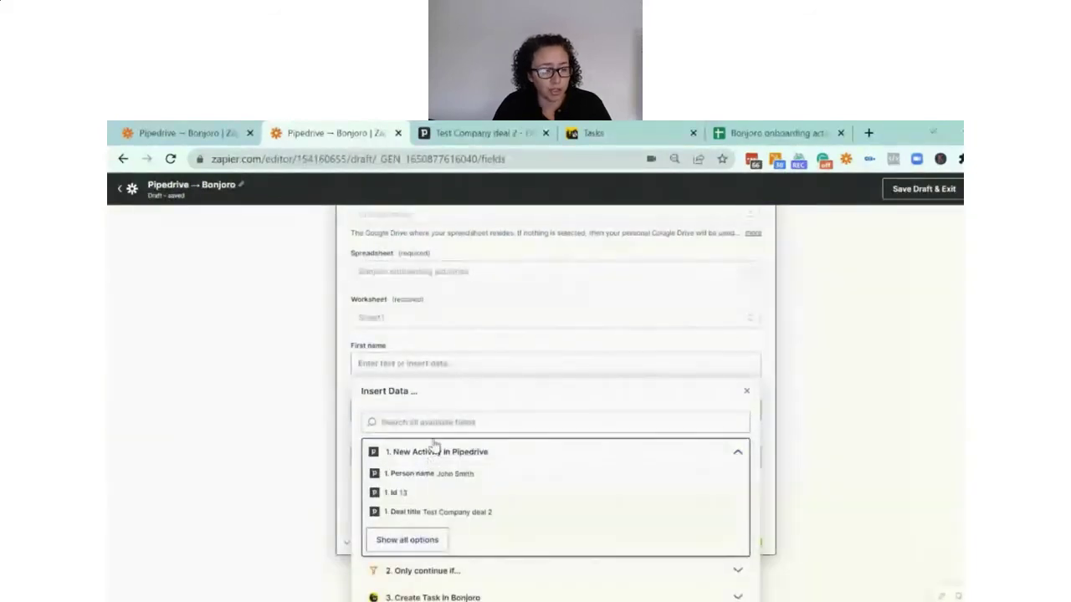
pyautogui.click(433, 422)
pyautogui.write('email')
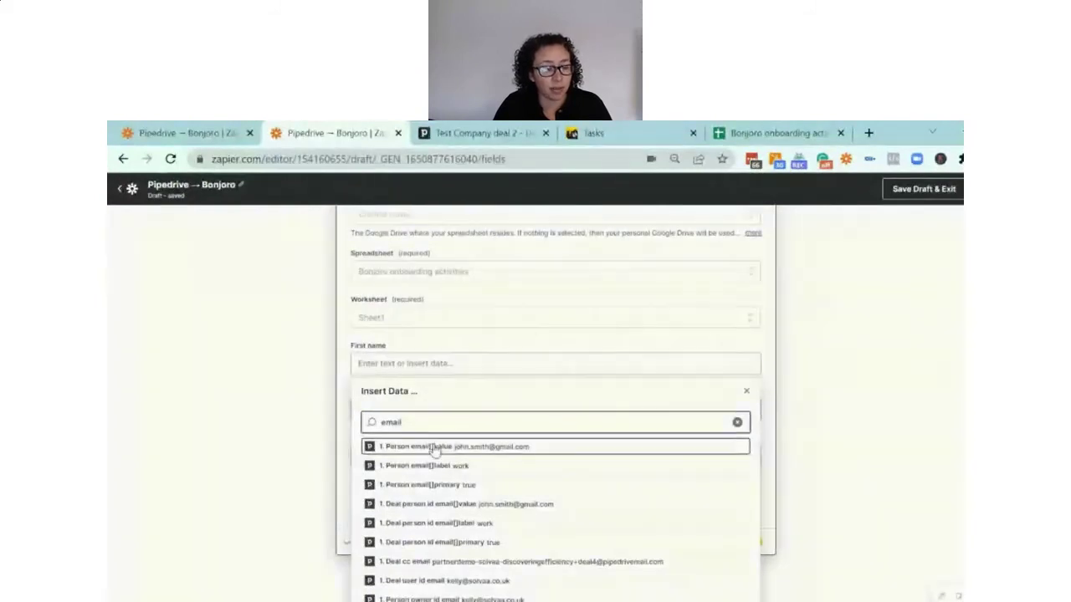
pyautogui.click(434, 447)
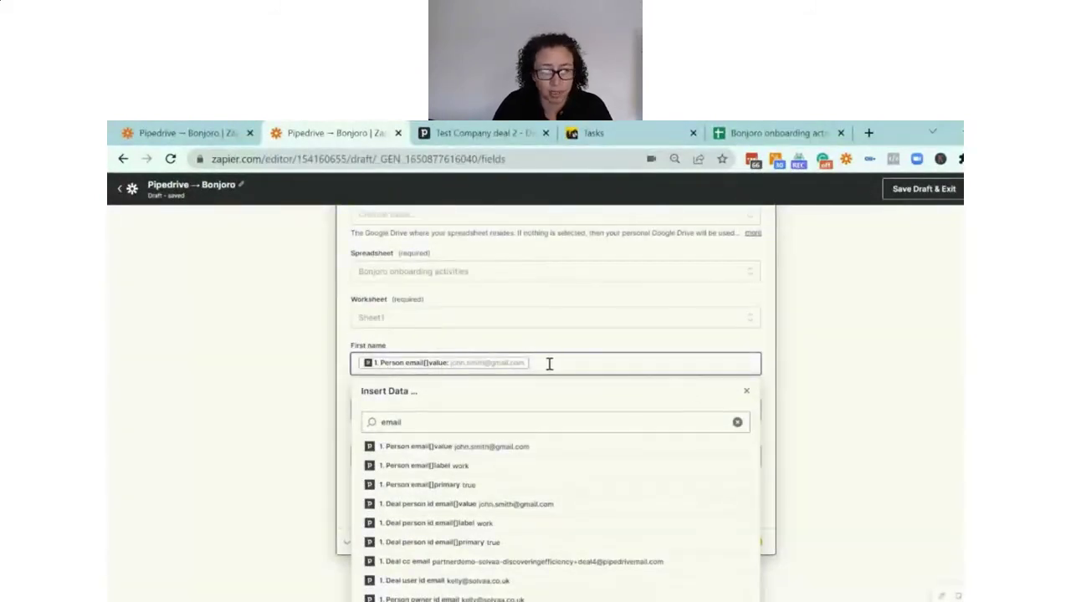
pyautogui.press('BackSpace')
pyautogui.click(423, 422)
pyautogui.press('BackSpace')
pyautogui.press('BackSpace')
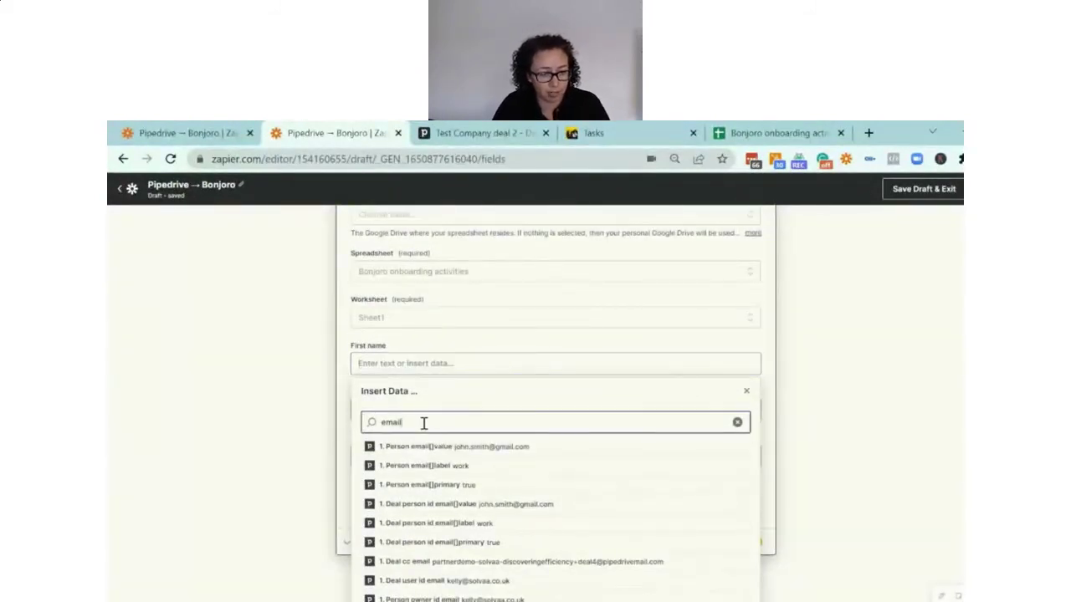
pyautogui.press('BackSpace')
pyautogui.press('BackSpace')
pyautogui.press('BackSpace')
# - Search the available data for "first name" and map the First name column to the Pipedrive Person first name
pyautogui.write('f')
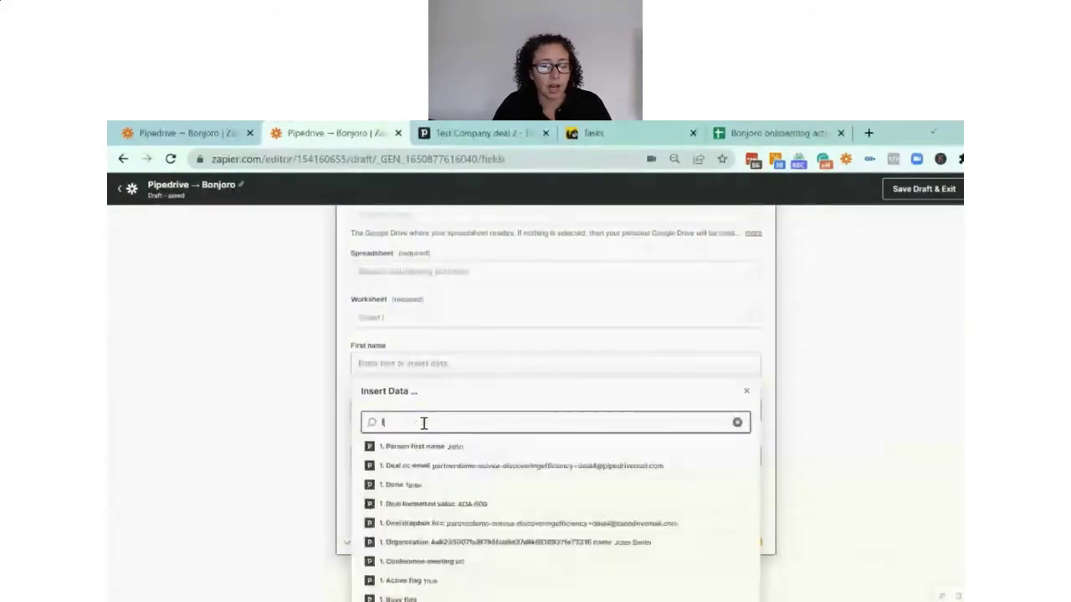
pyautogui.write('irst na')
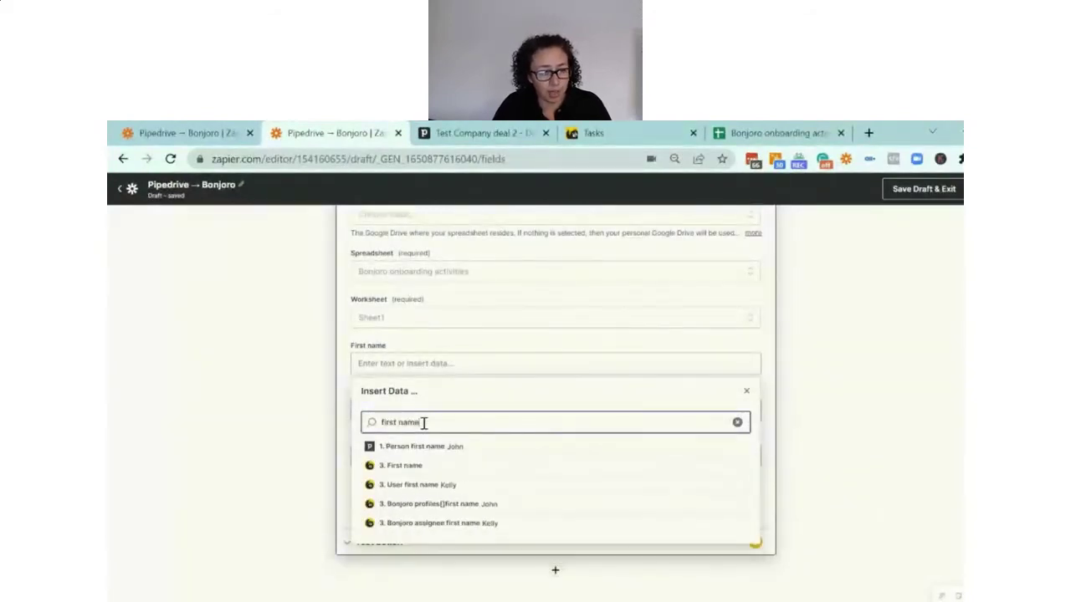
pyautogui.write('me')
pyautogui.click(430, 446)
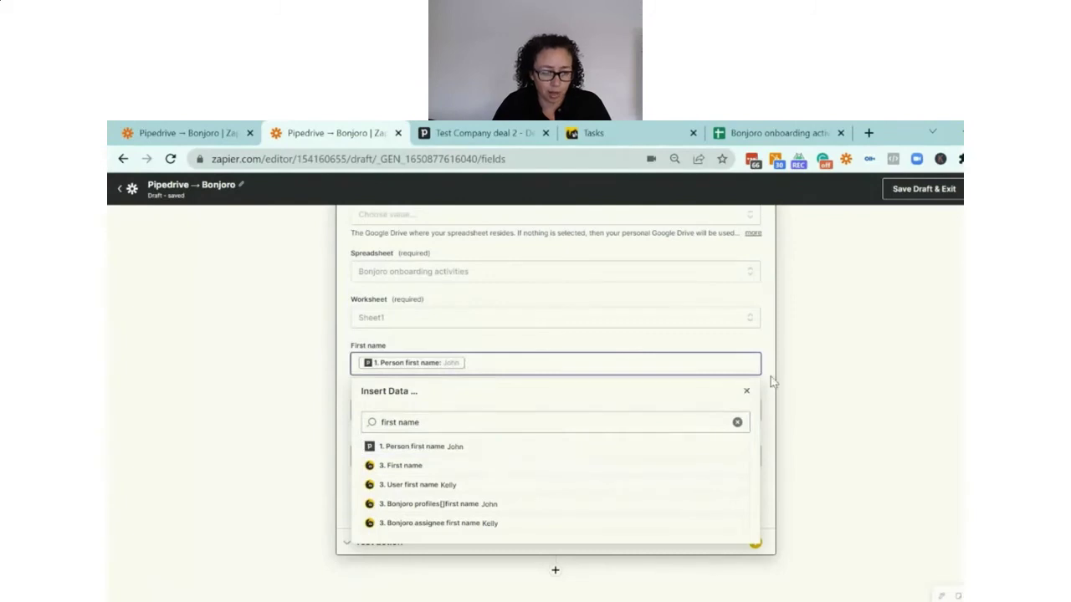
# - Map the Last name column to the Pipedrive Person last name and the Email address column to the Person email value
pyautogui.click(423, 409)
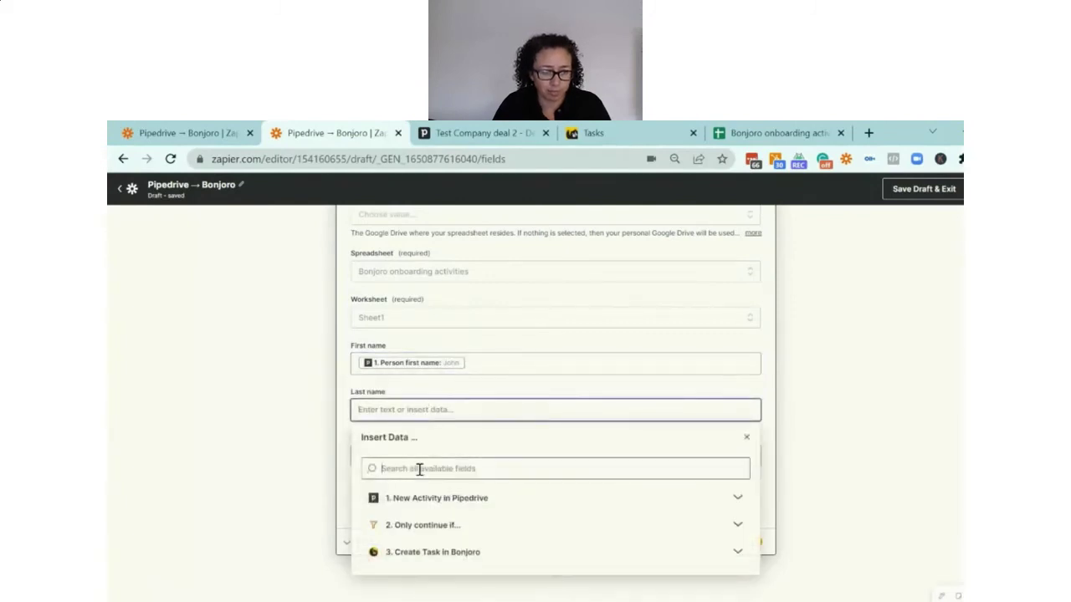
pyautogui.click(420, 469)
pyautogui.write('smith')
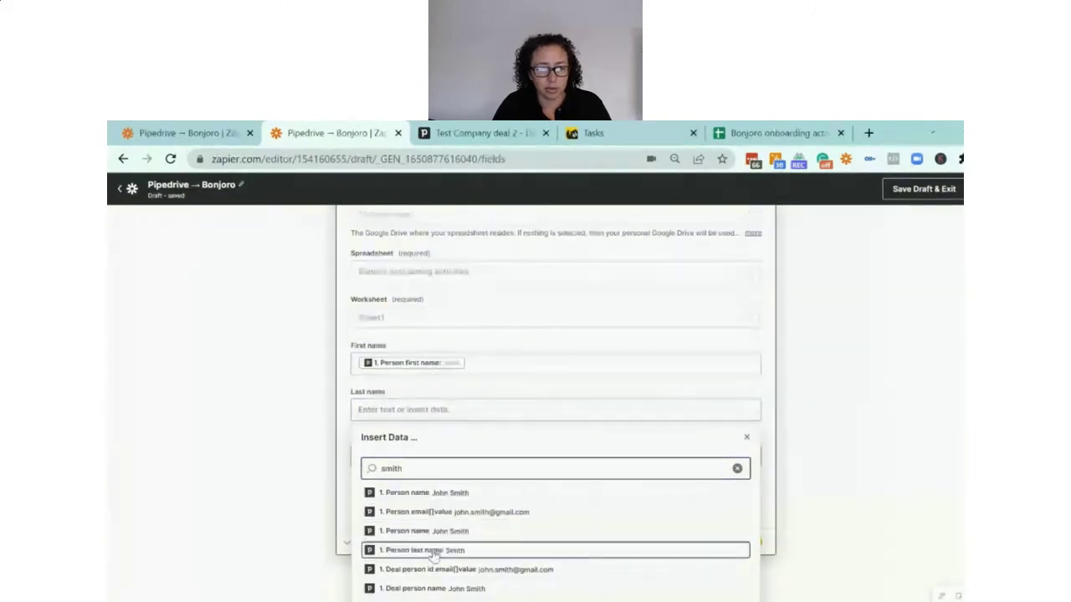
pyautogui.click(433, 552)
pyautogui.click(421, 455)
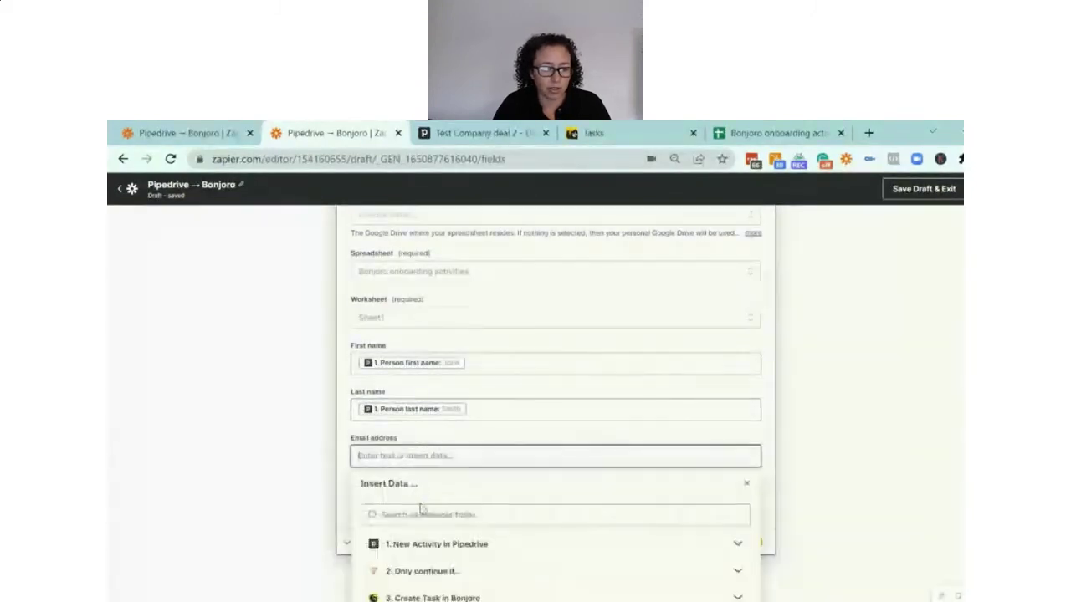
pyautogui.write('email')
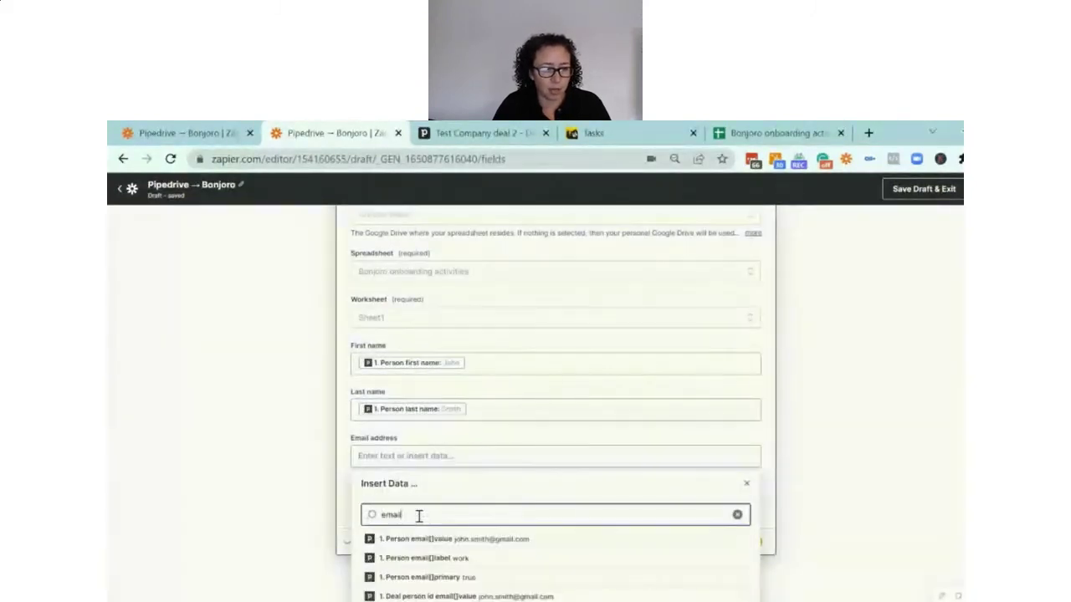
pyautogui.click(412, 542)
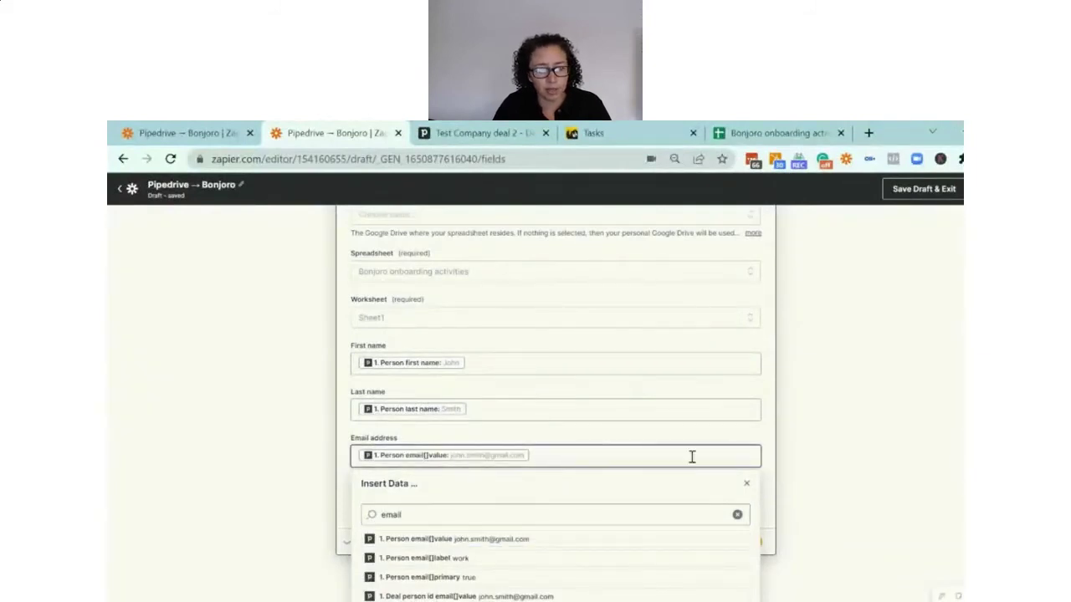
pyautogui.click(768, 431)
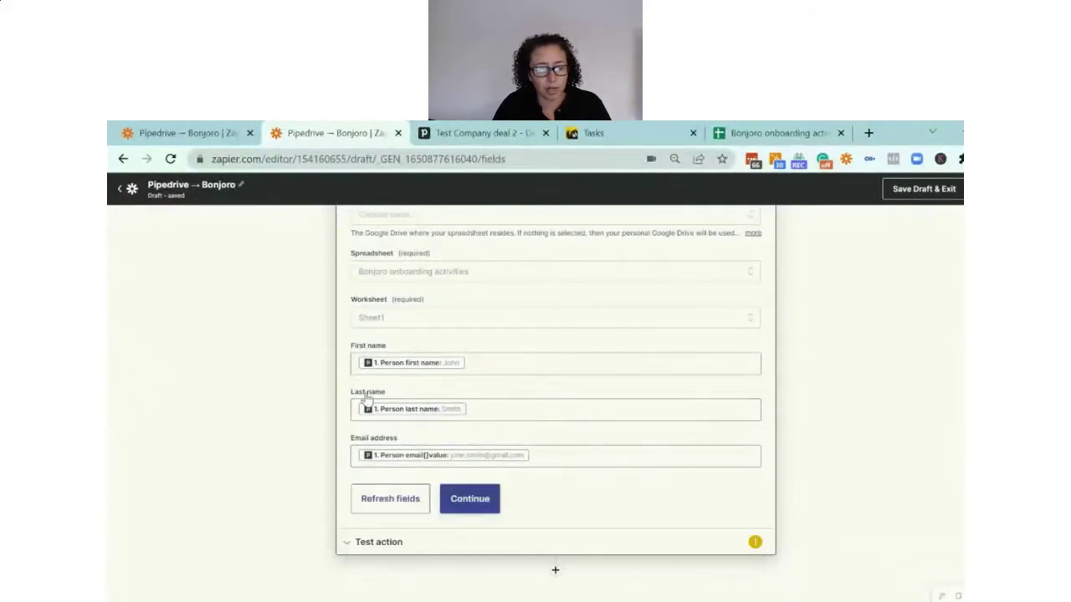
# - Test the Google Sheets action by sending a sample row, and check the row in the Bonjoro onboarding activities spreadsheet
pyautogui.click(470, 500)
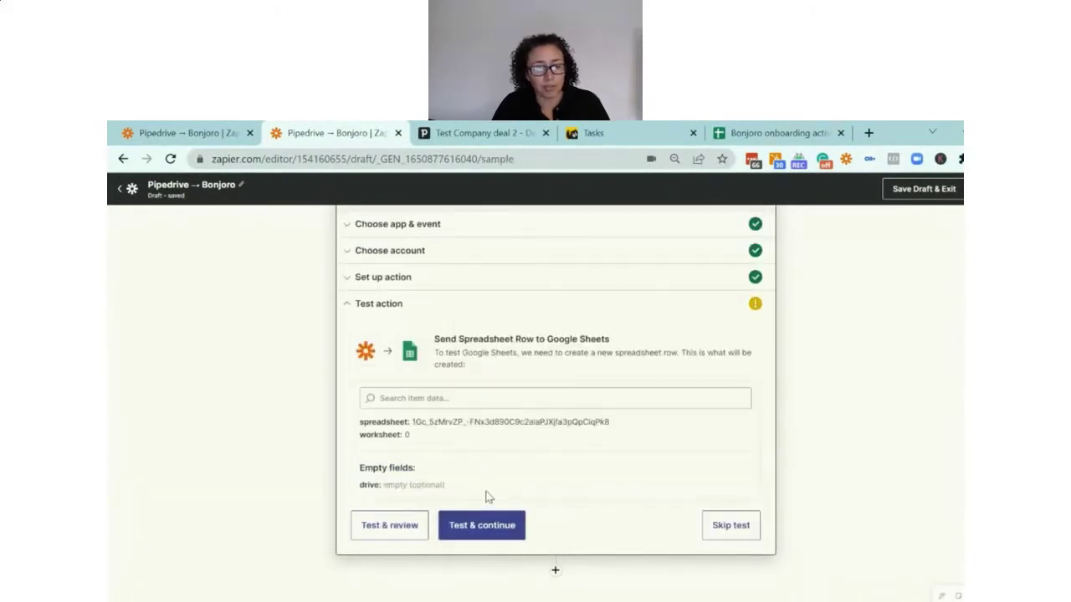
pyautogui.click(460, 532)
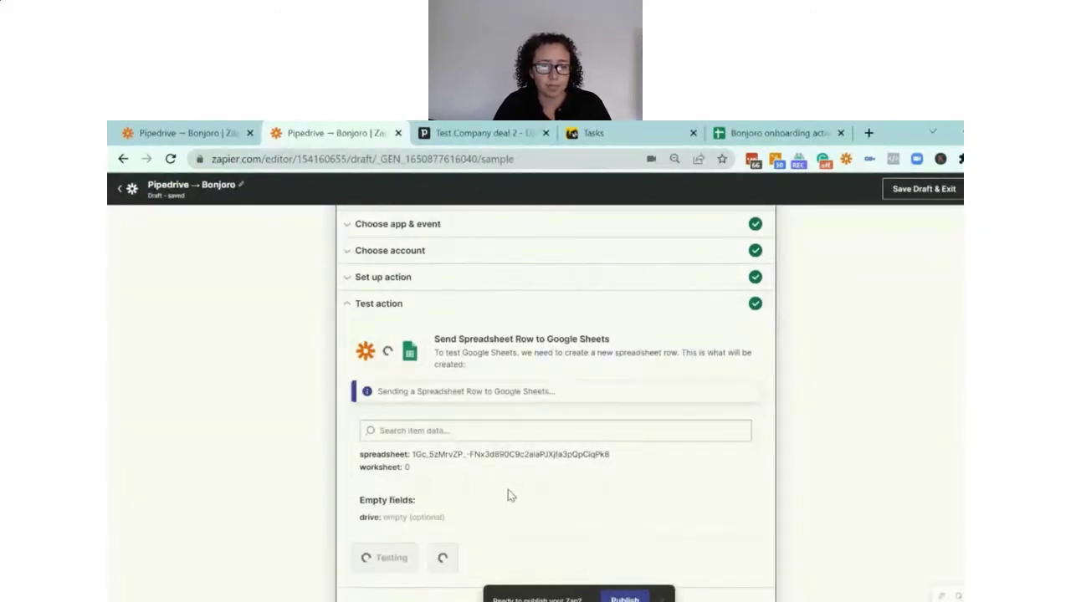
pyautogui.click(647, 589)
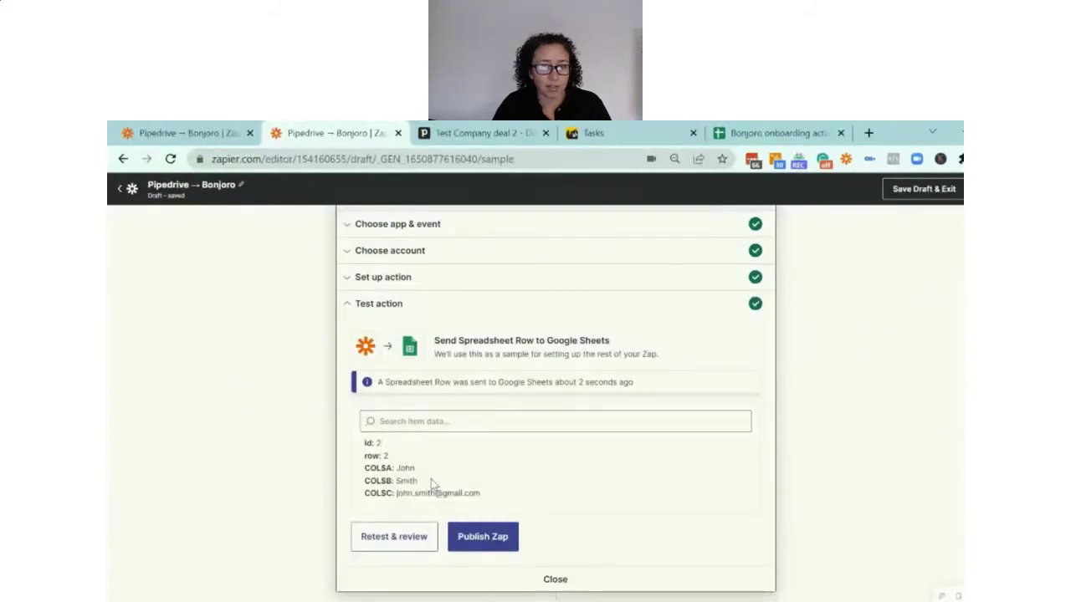
pyautogui.click(763, 136)
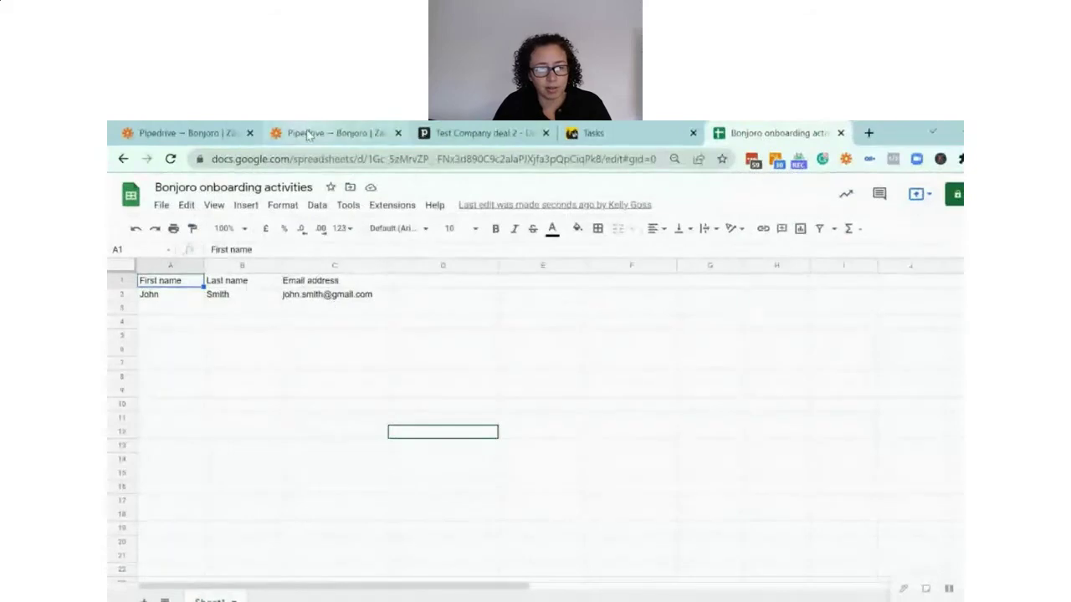
pyautogui.click(307, 136)
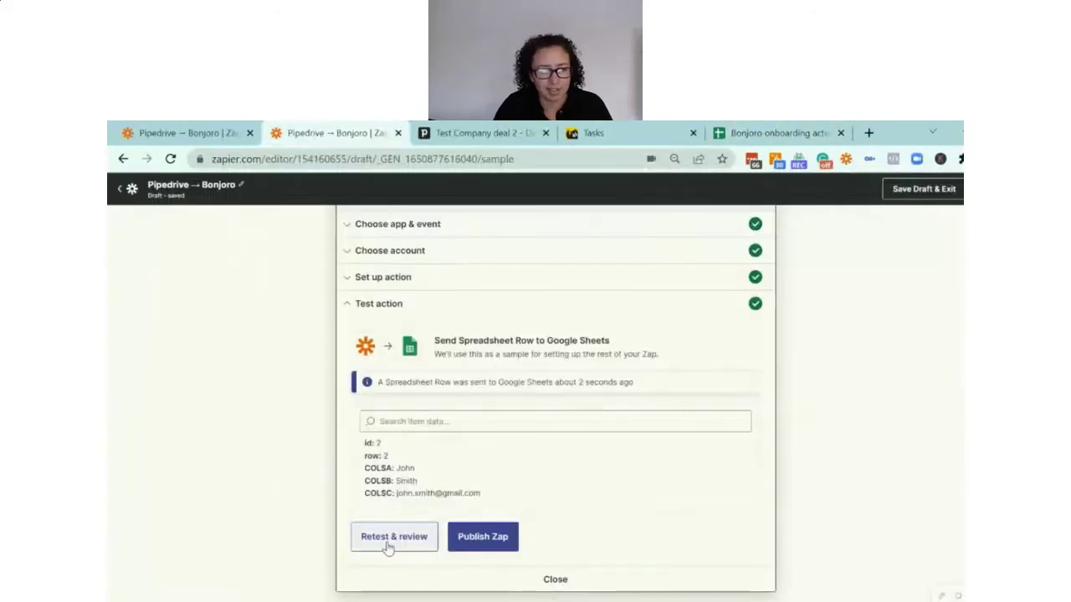
# - Add a Trello action after the Google Sheets row action with the event Create Card
pyautogui.scroll(-1, 554, 575)
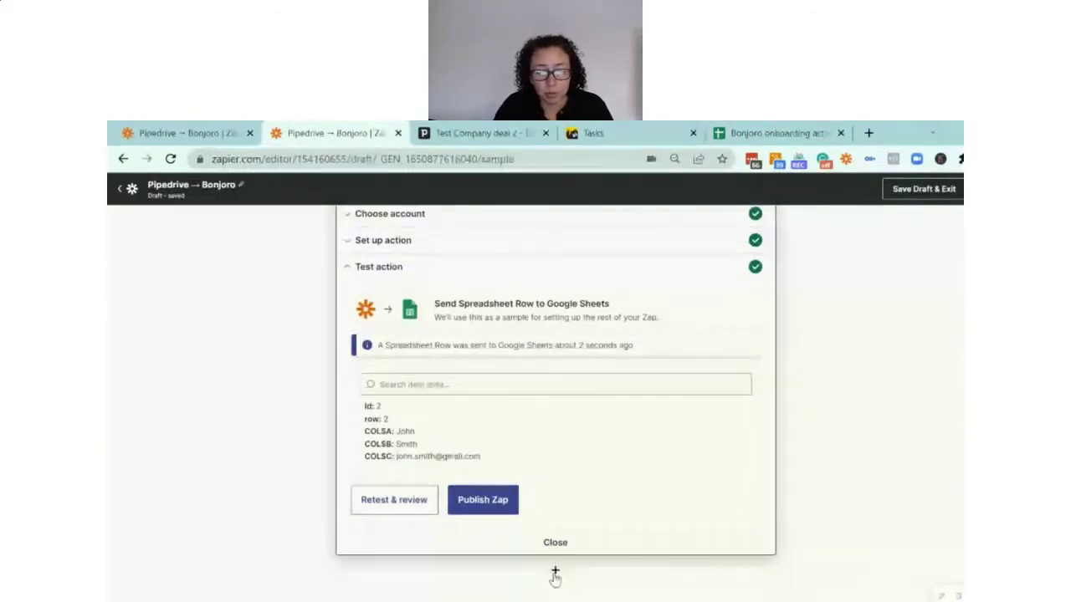
pyautogui.click(555, 573)
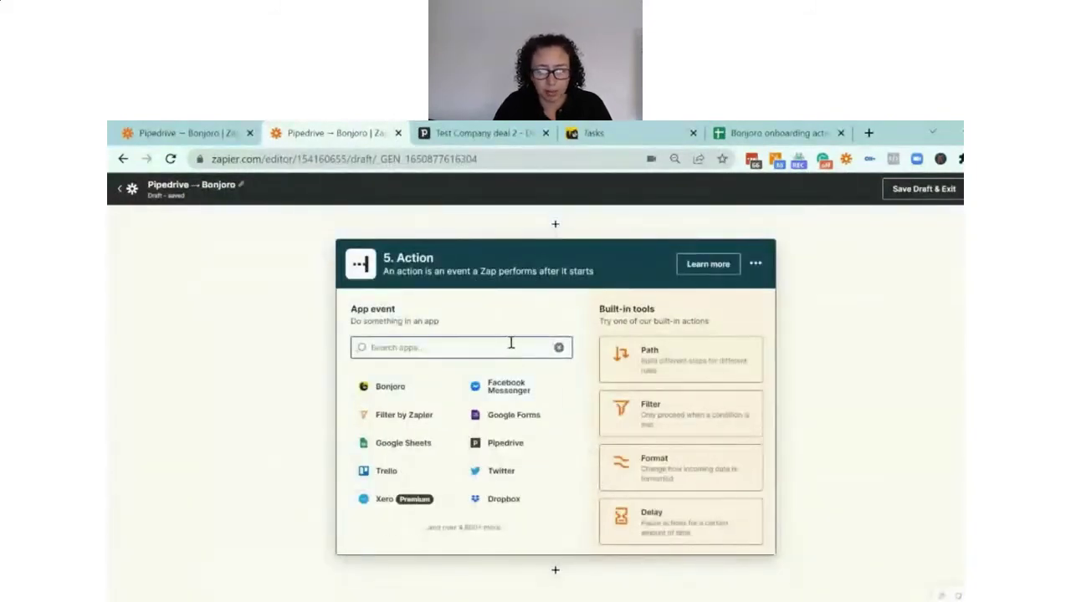
pyautogui.write('trello')
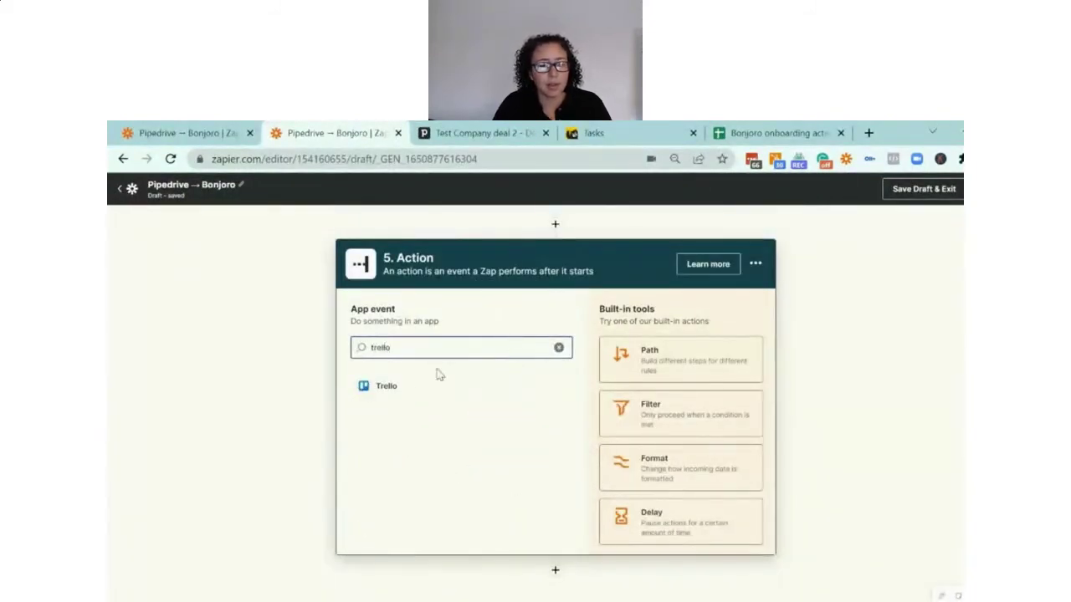
pyautogui.click(388, 388)
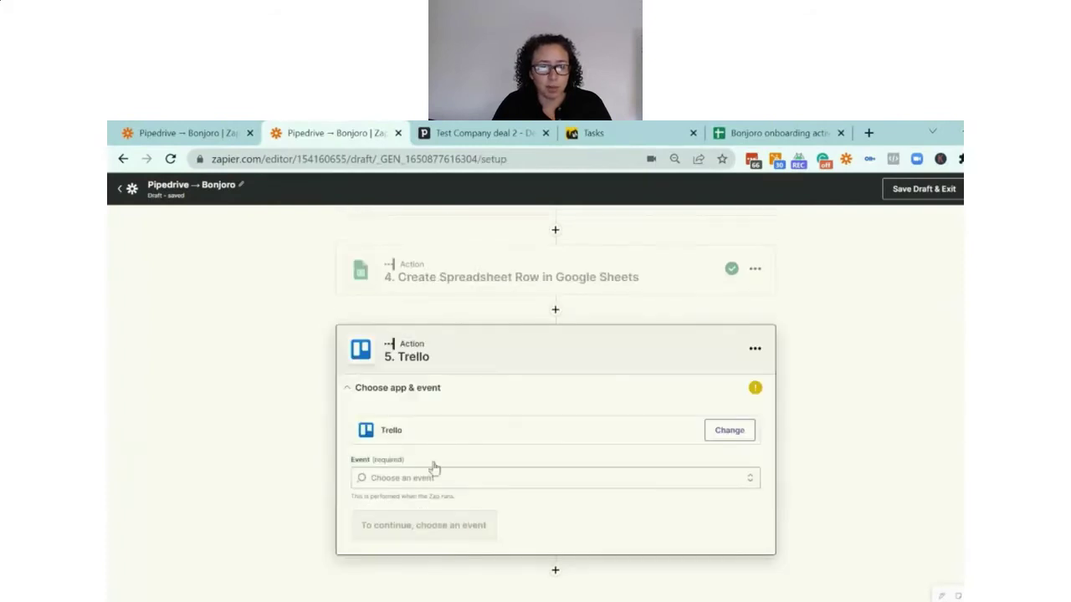
pyautogui.click(414, 478)
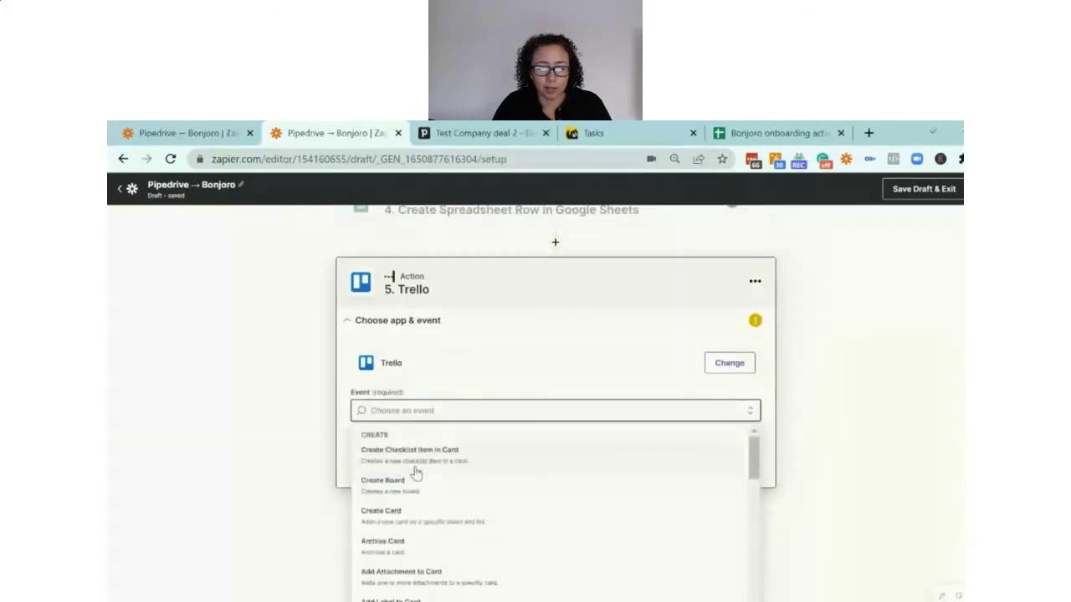
pyautogui.click(390, 520)
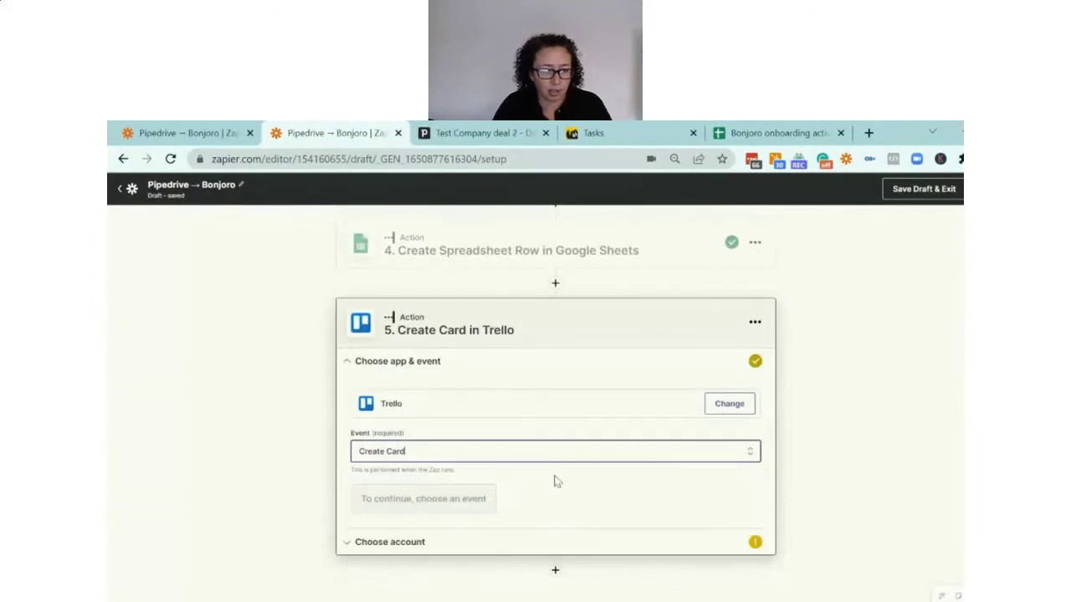
# - Connect the Trello Create Card action to the second saved Trello account and proceed to the action setup
pyautogui.click(378, 502)
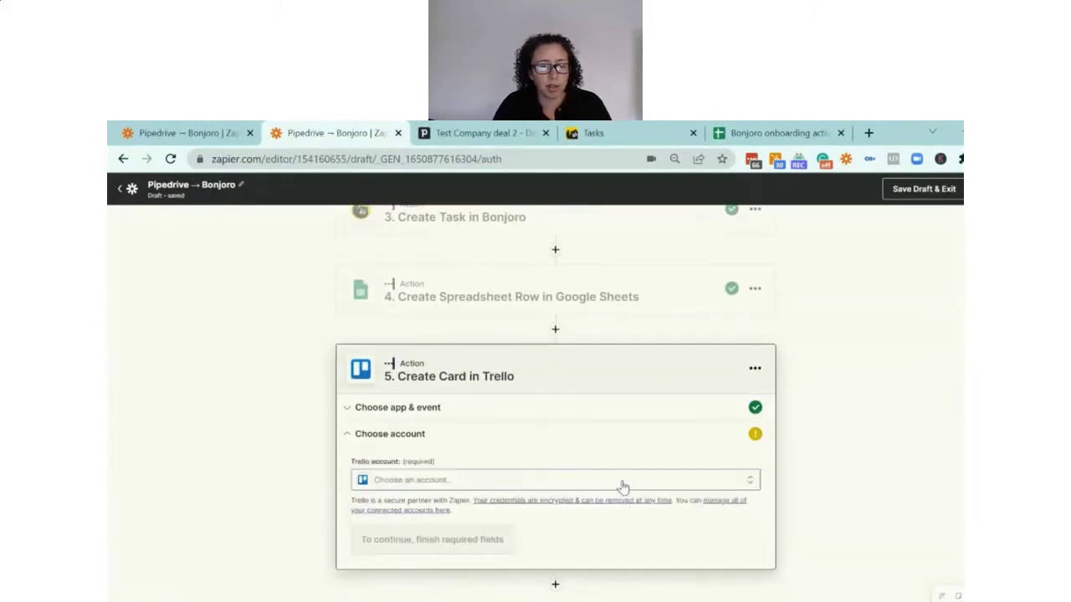
pyautogui.click(561, 473)
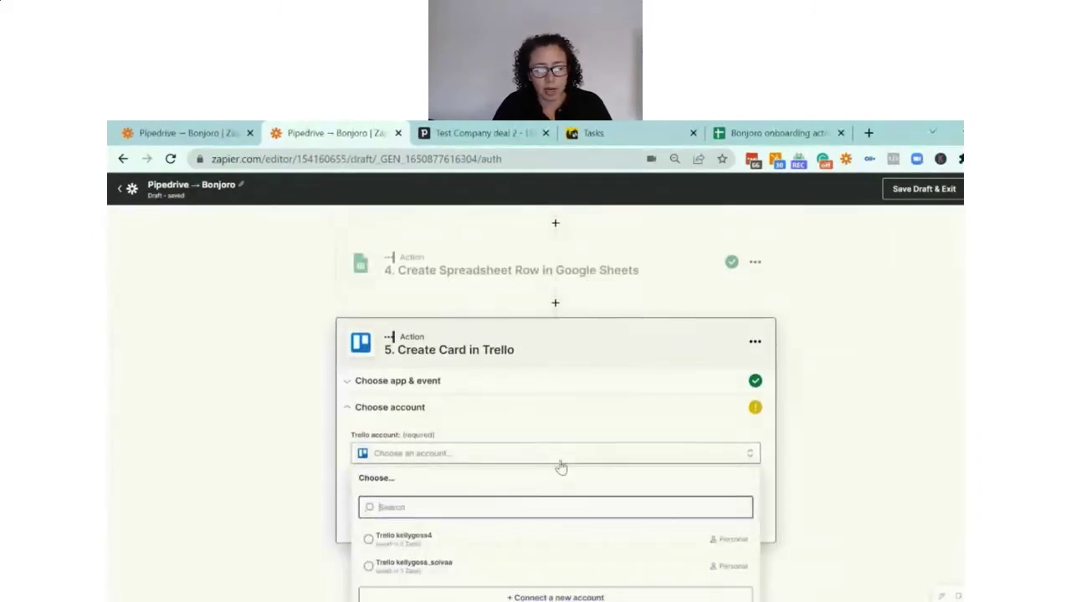
pyautogui.click(405, 567)
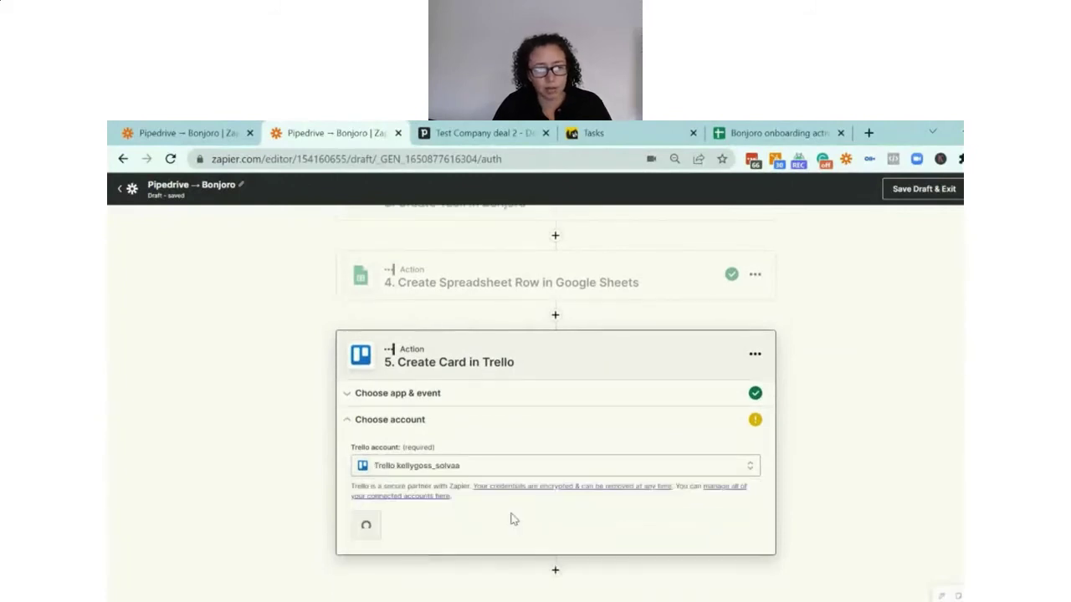
pyautogui.click(356, 514)
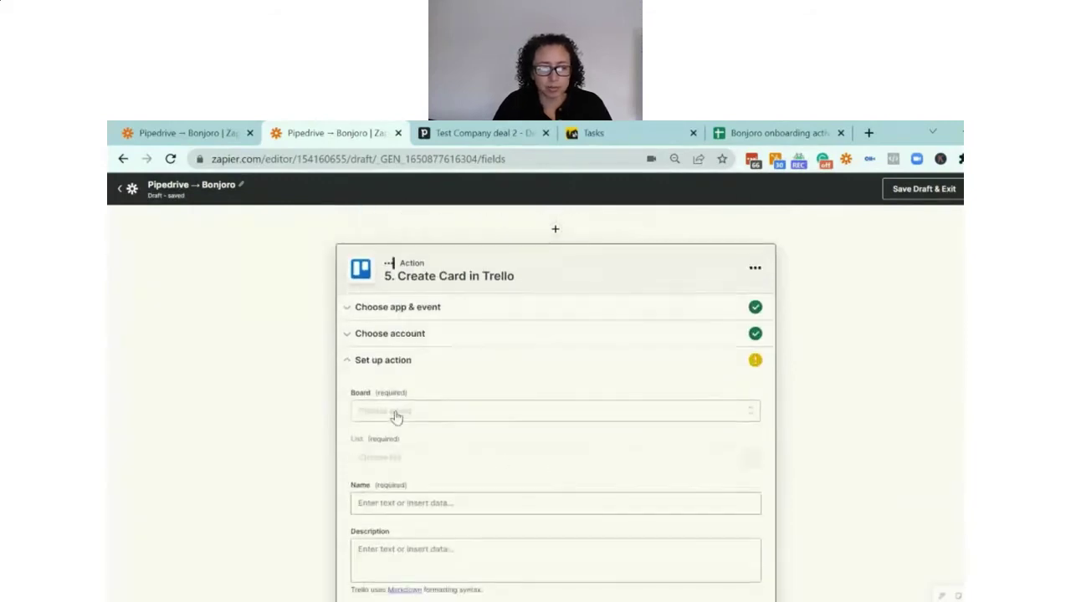
# - Set the Trello card's board to Project Manager Sample Board and its list to Icebox
pyautogui.click(396, 417)
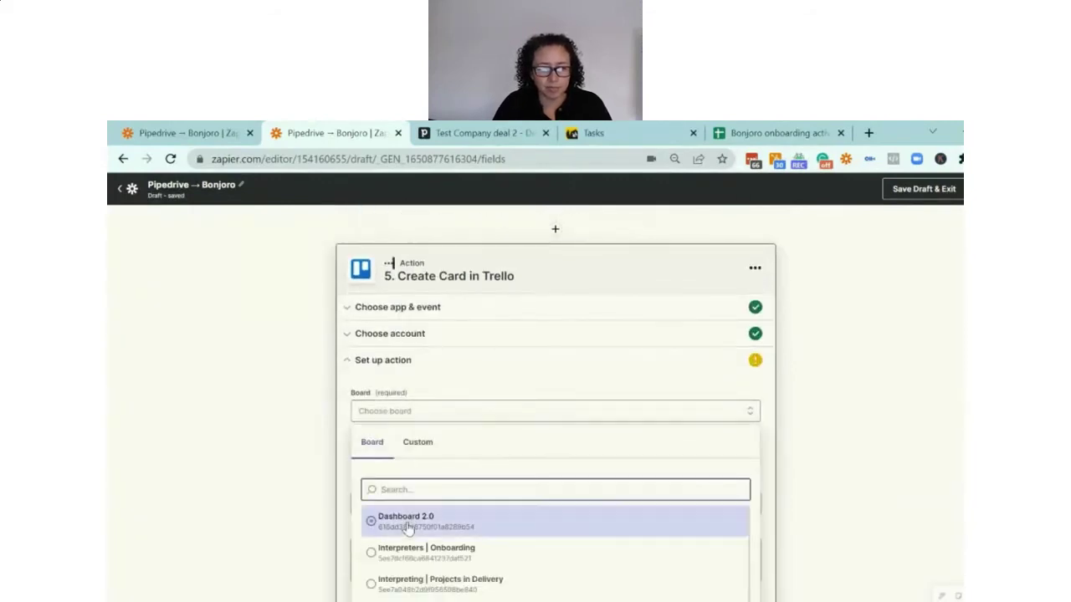
pyautogui.scroll(-1, 427, 546)
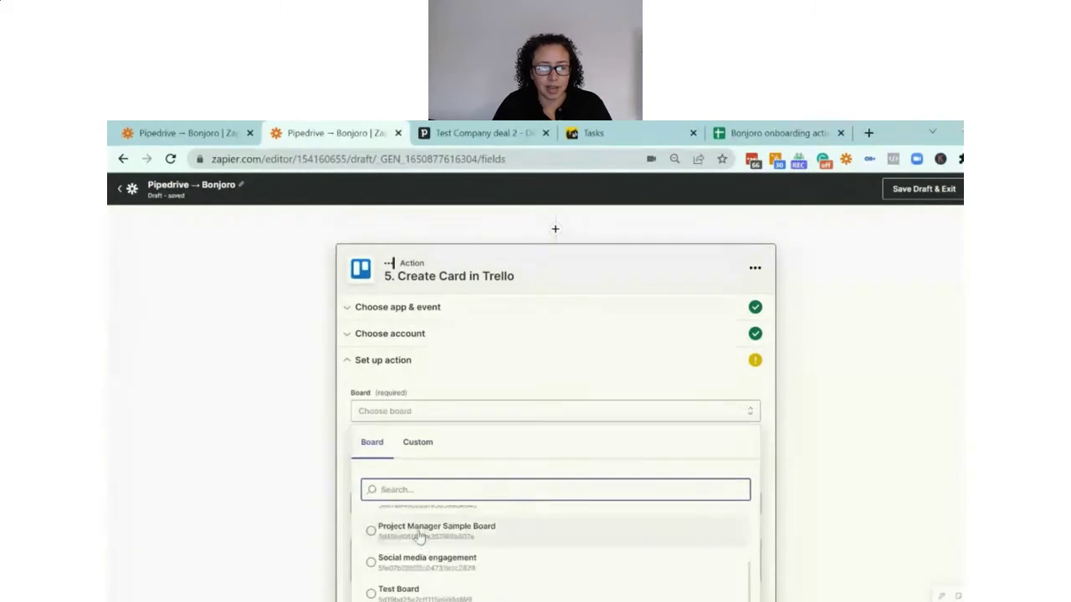
pyautogui.click(435, 527)
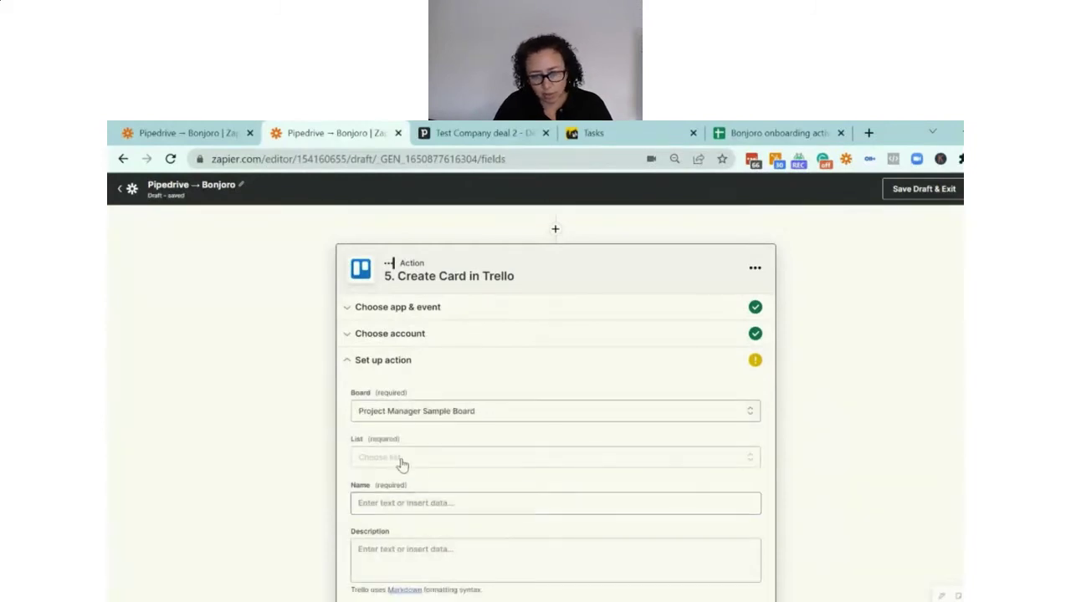
pyautogui.click(410, 459)
pyautogui.scroll(-2, 558, 446)
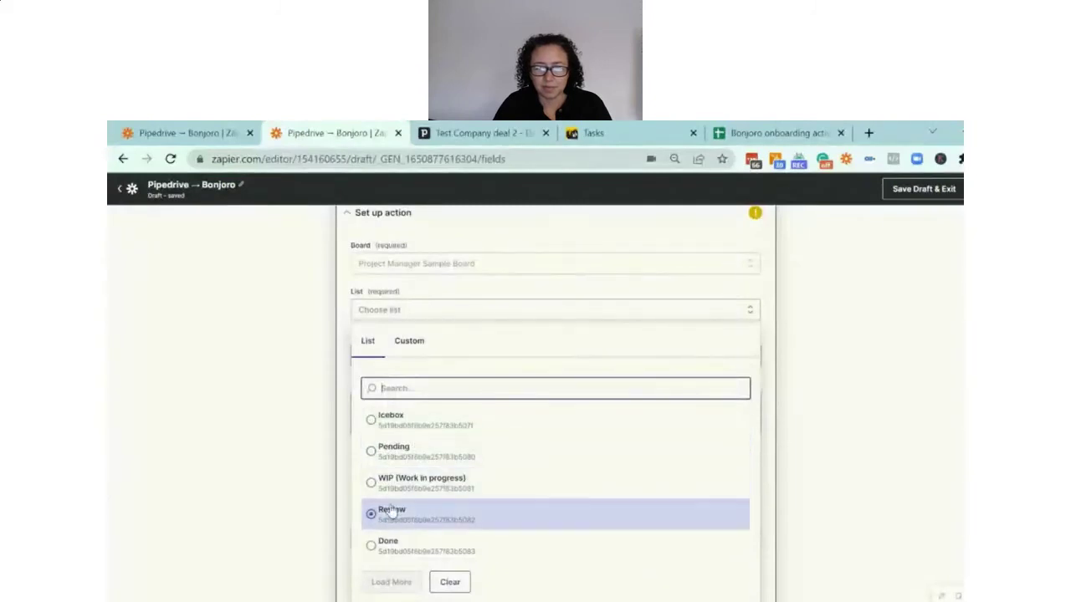
pyautogui.click(392, 422)
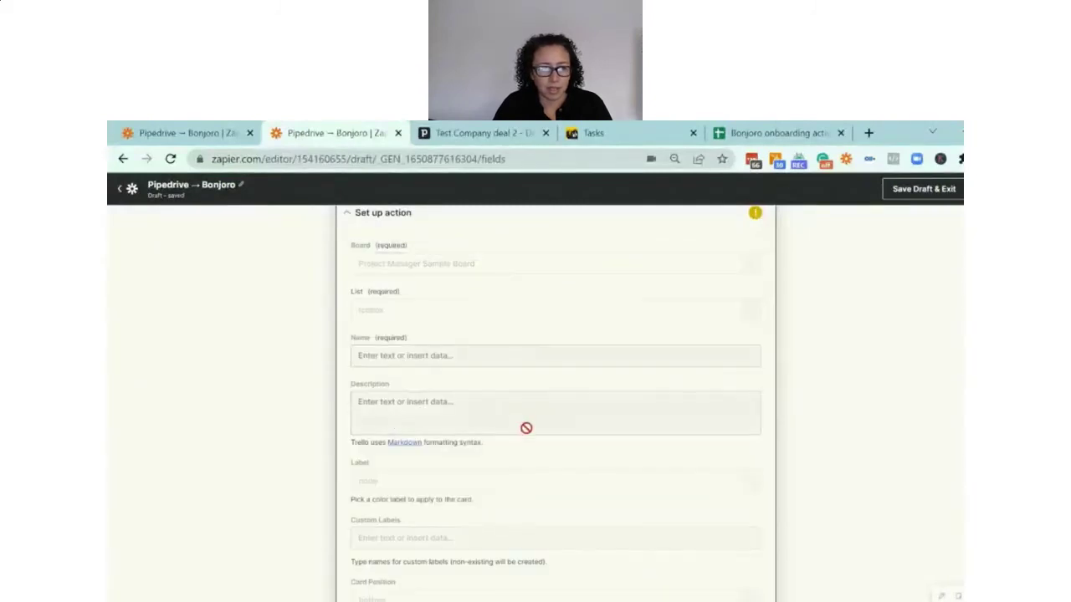
pyautogui.scroll(1, 493, 427)
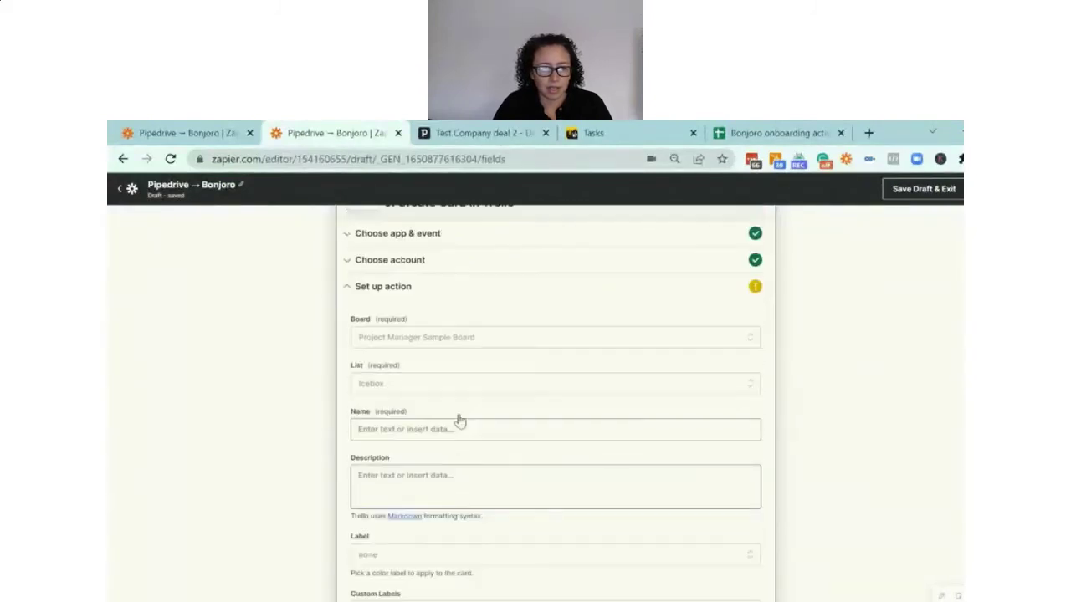
# - Search the available data for "onbo" and start the card name with the Pipedrive activity Subject followed by "for"
pyautogui.click(392, 430)
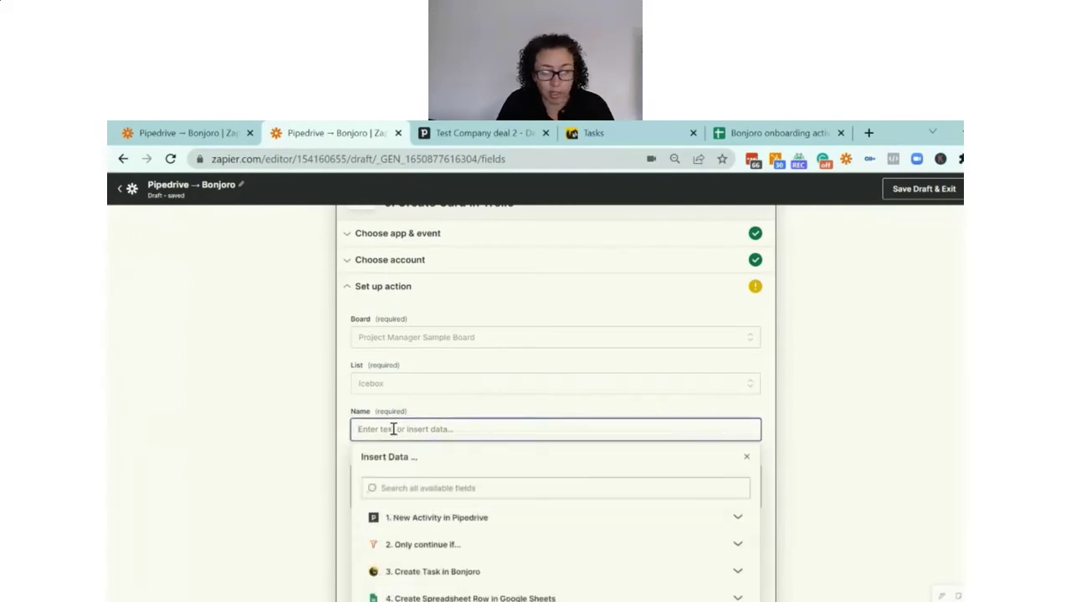
pyautogui.click(417, 489)
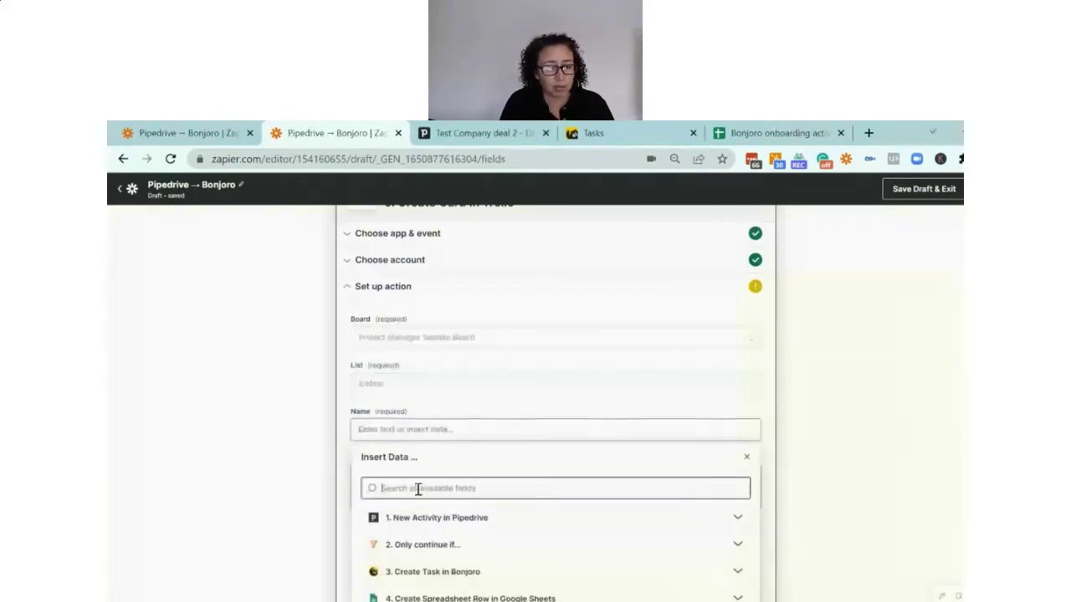
pyautogui.write('onbo')
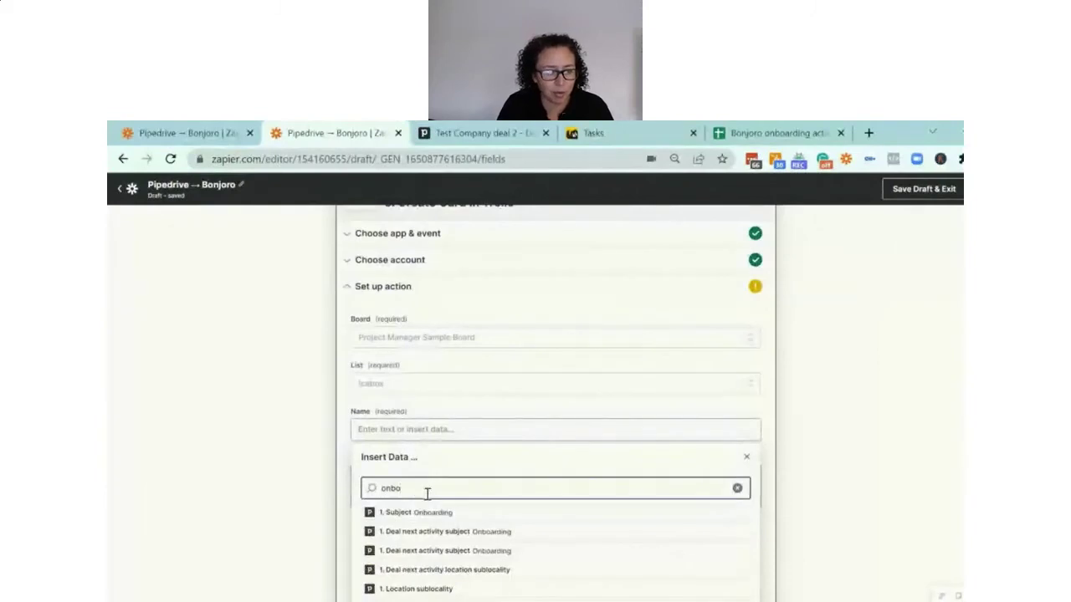
pyautogui.click(418, 512)
pyautogui.write('for')
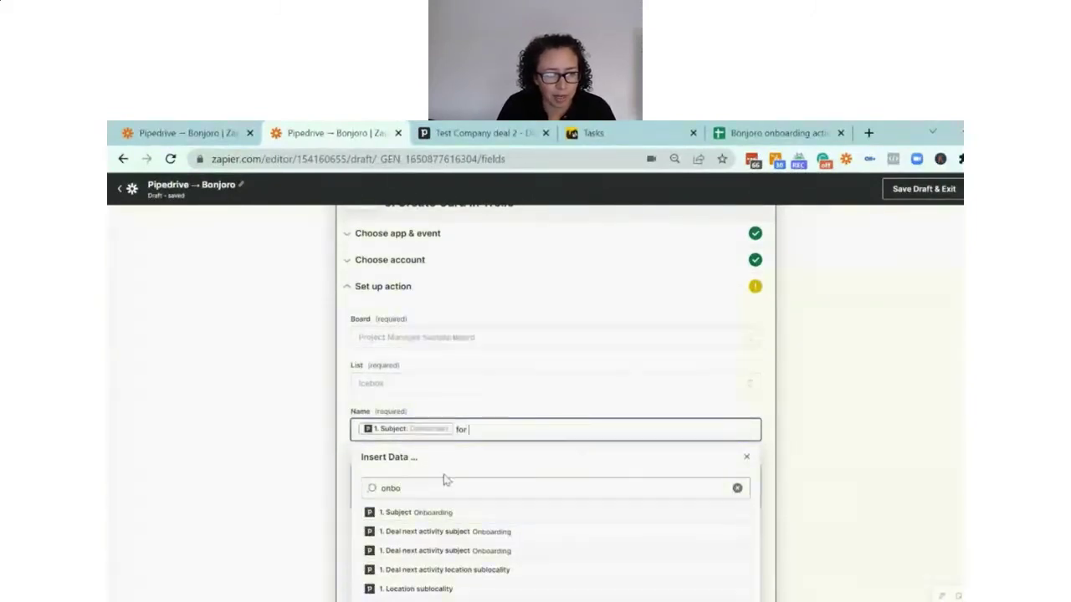
# - Append the Pipedrive Person name to the card name and insert "tasks" before "for"
pyautogui.moveTo(407, 490); pyautogui.dragTo(371, 494)
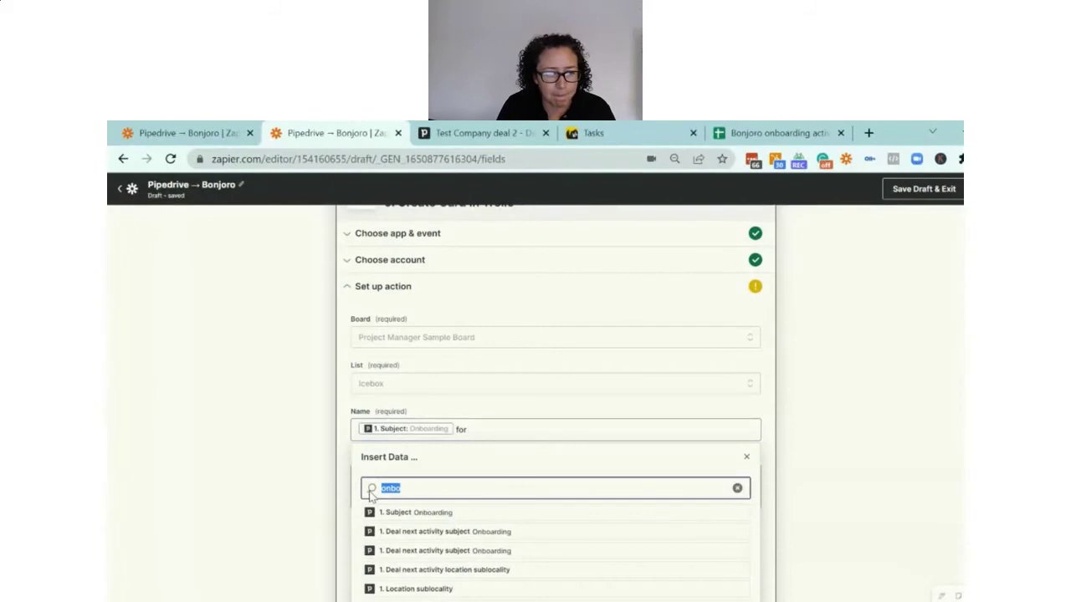
pyautogui.write('joh')
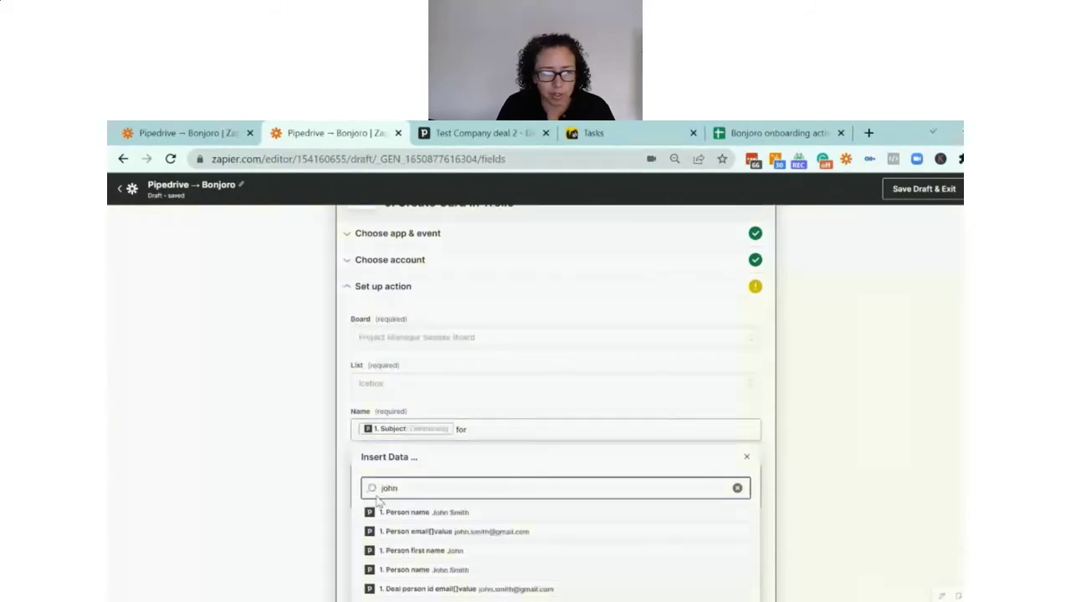
pyautogui.click(393, 511)
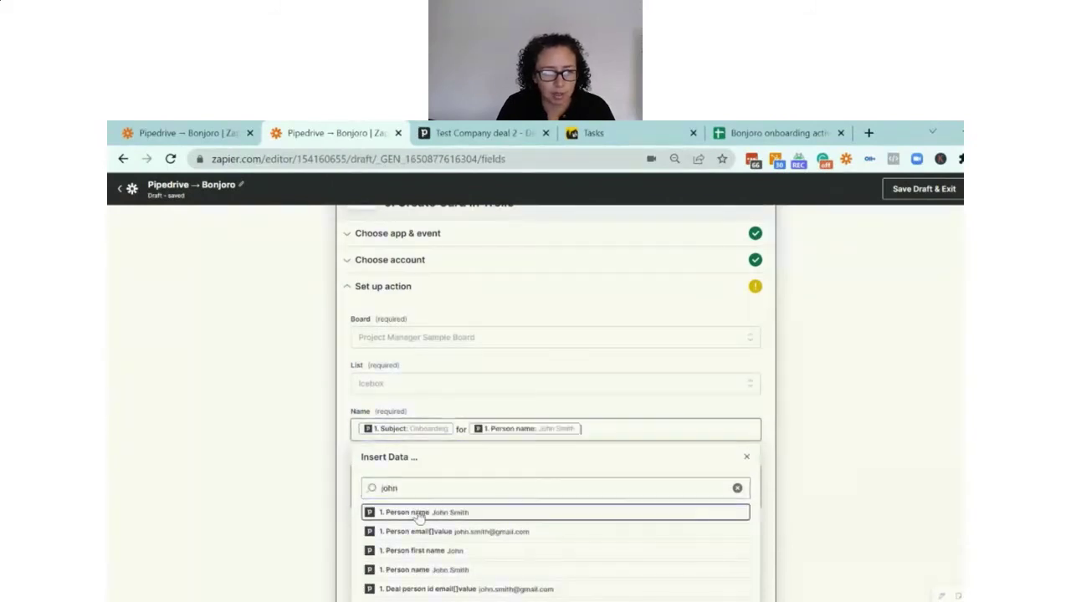
pyautogui.click(768, 406)
pyautogui.scroll(-1, 619, 419)
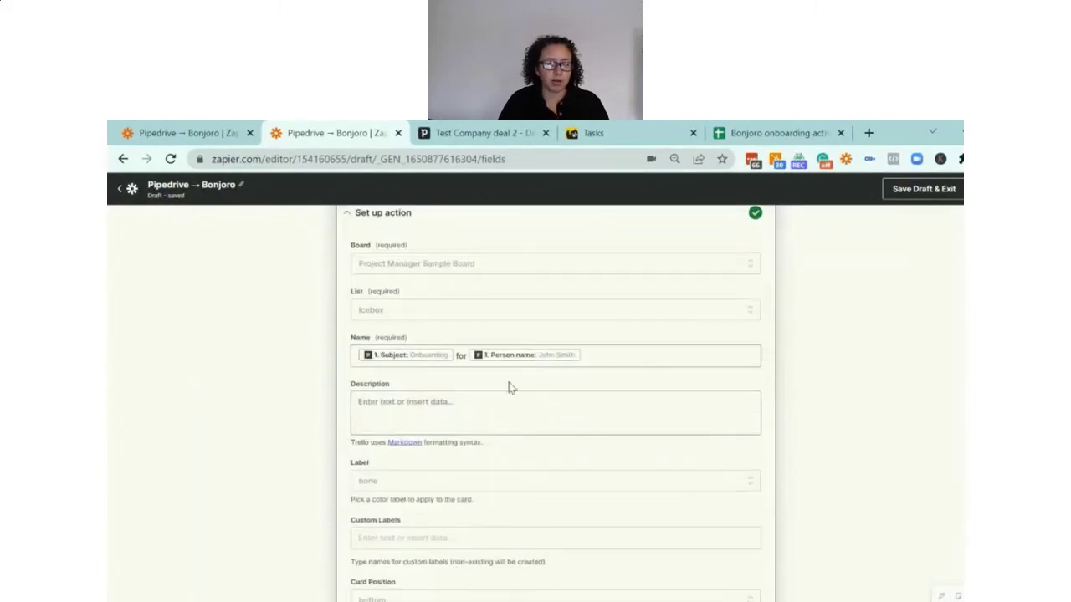
pyautogui.click(459, 358)
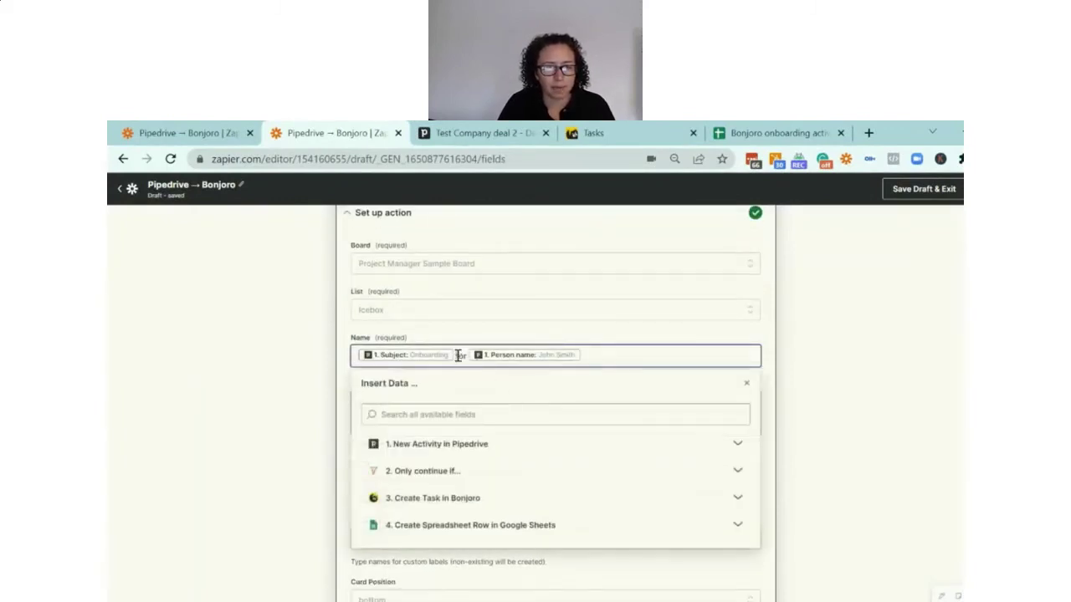
pyautogui.write('tasks')
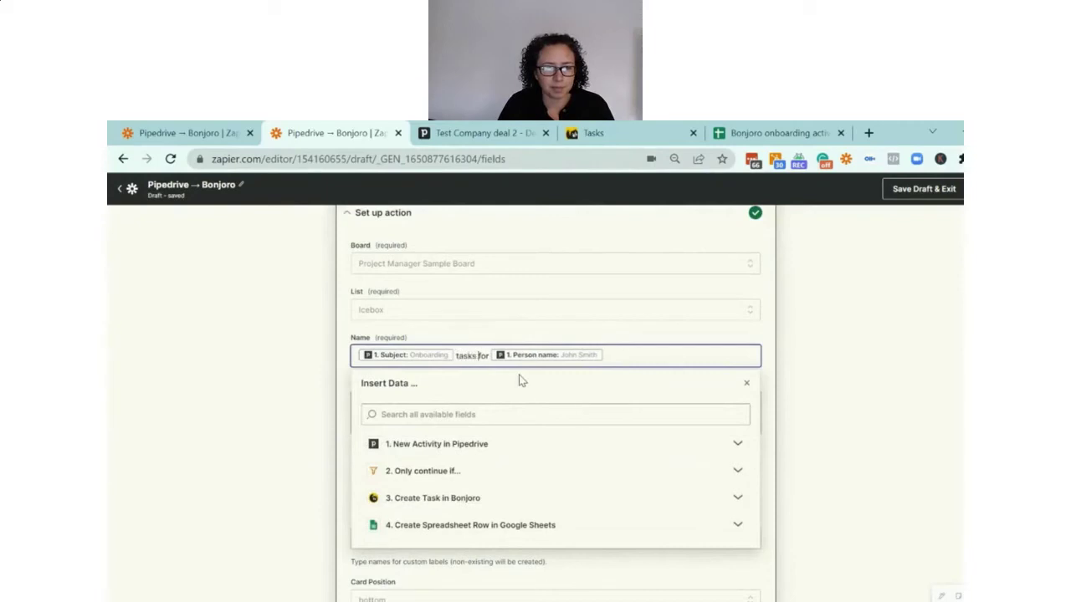
pyautogui.click(771, 334)
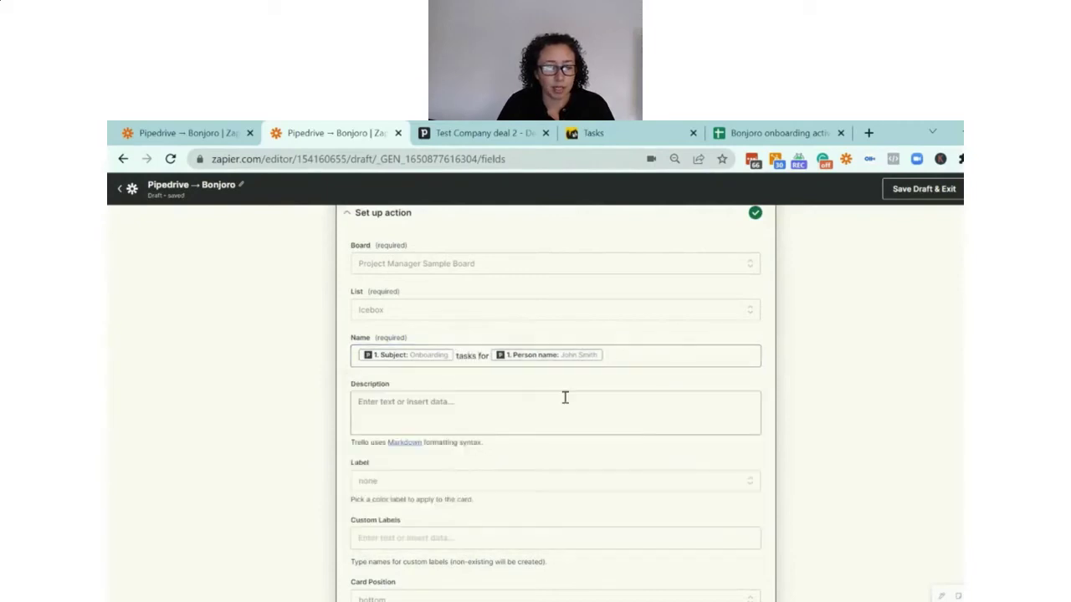
# - Enter "Any description you like" as the Trello card's description
pyautogui.click(486, 400)
pyautogui.scroll(-1, 486, 400)
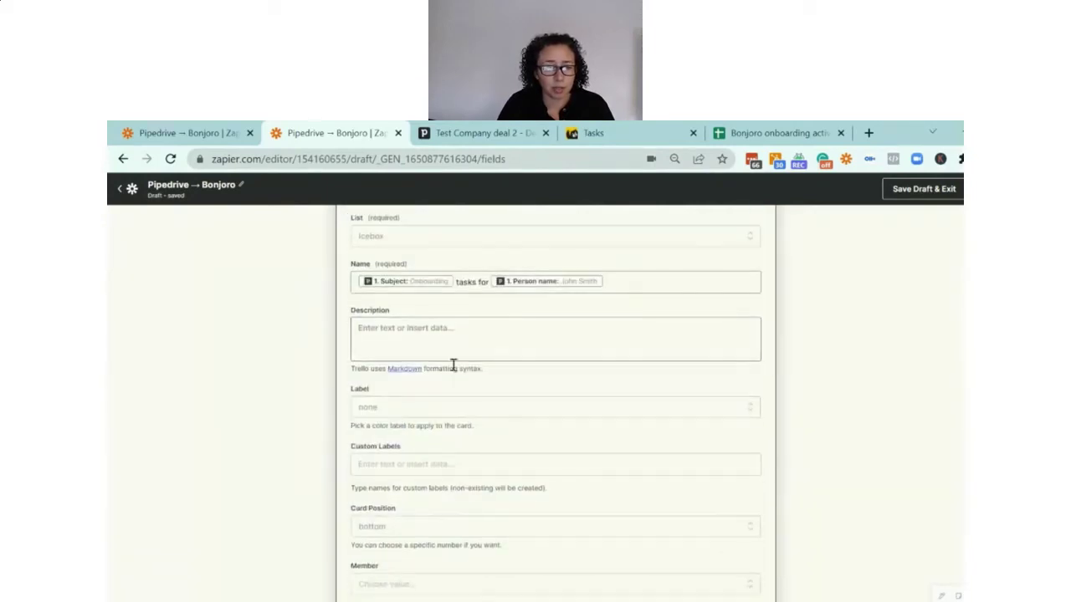
pyautogui.click(402, 330)
pyautogui.write('O')
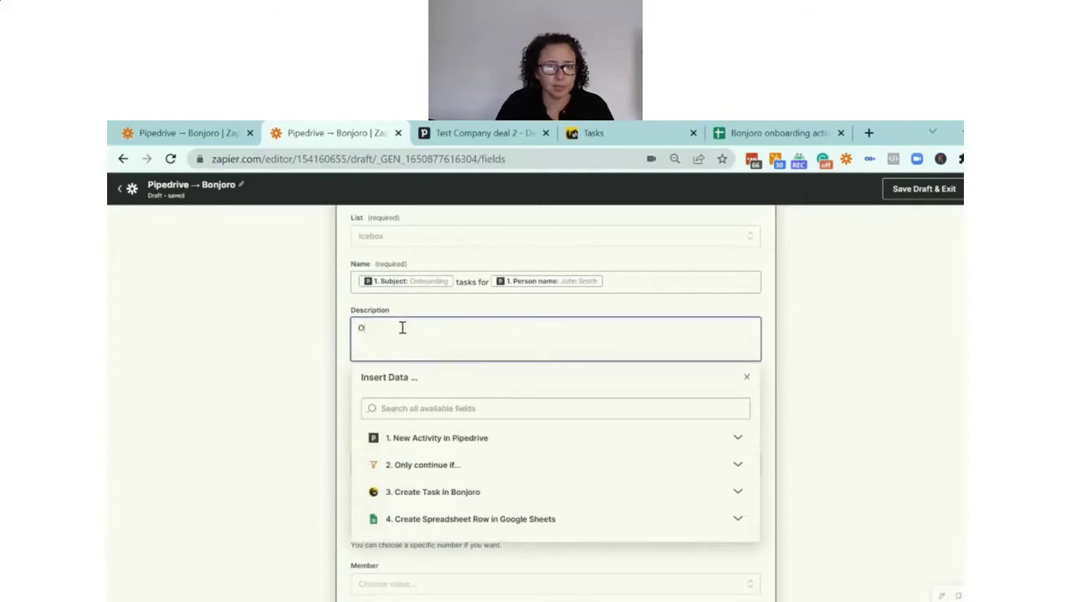
pyautogui.press('BackSpace')
pyautogui.write('Any description you like')
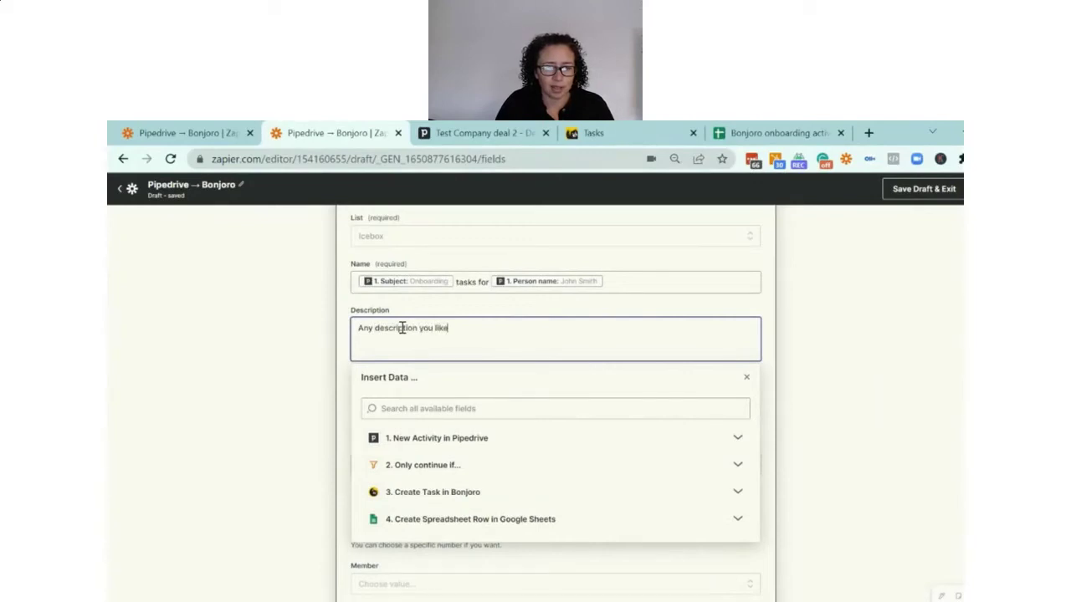
pyautogui.click(768, 331)
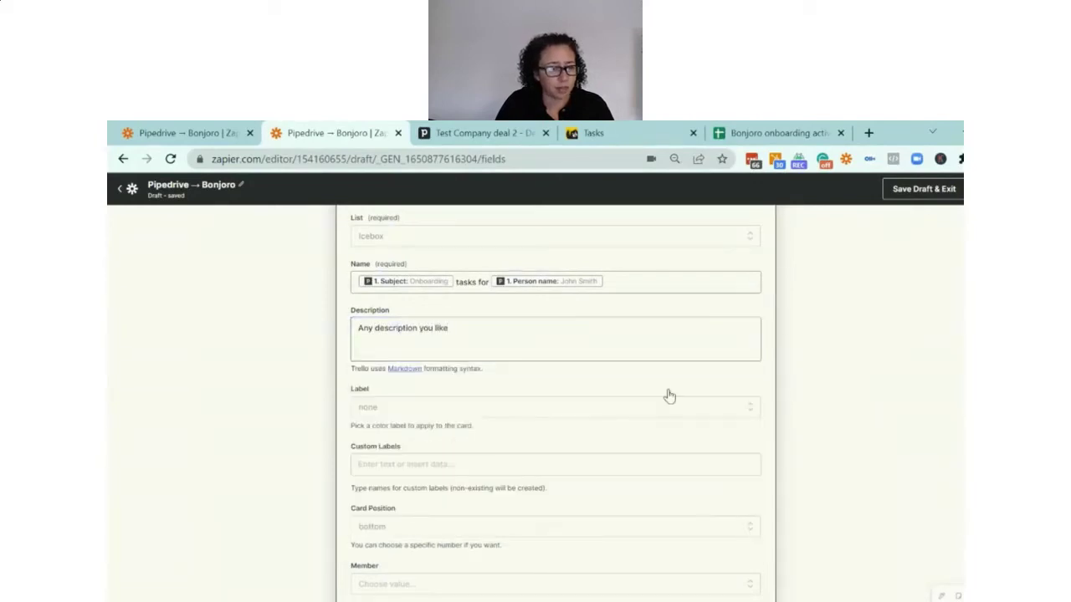
# - Assign the board's only listed member to the Trello card, leaving the label and card position at their defaults
pyautogui.scroll(-1, 636, 394)
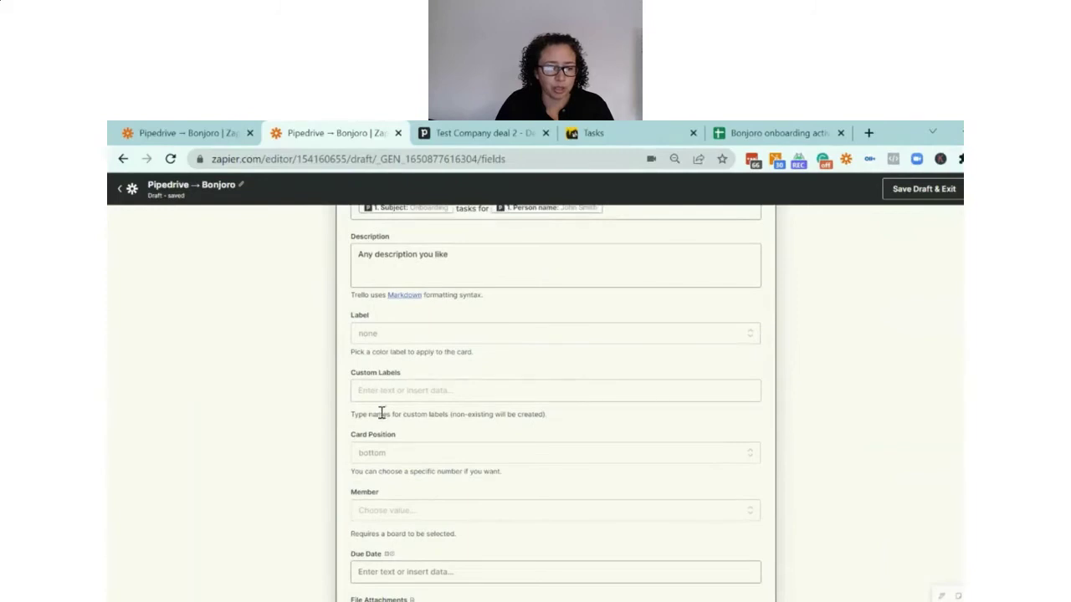
pyautogui.scroll(-1, 401, 433)
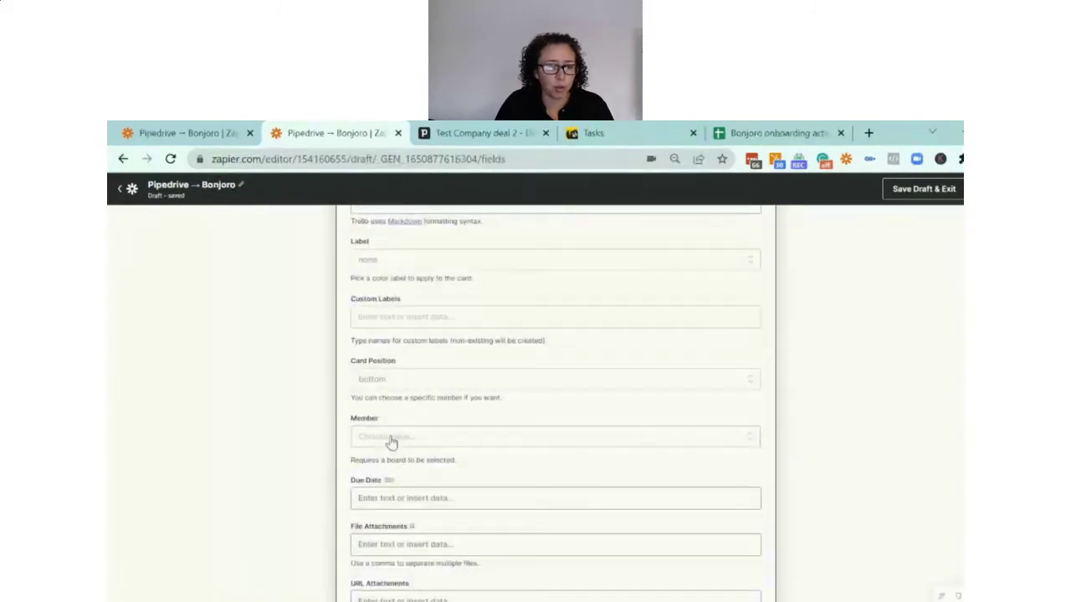
pyautogui.click(390, 440)
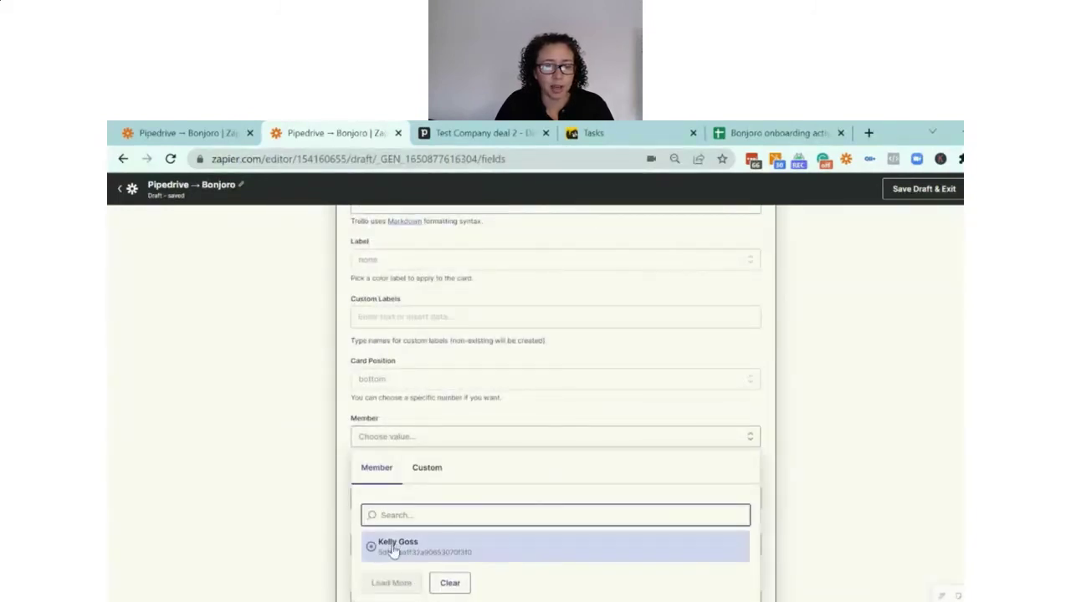
pyautogui.click(390, 550)
# - Set the Trello card's due date to "today at 7pm"
pyautogui.scroll(-2, 555, 437)
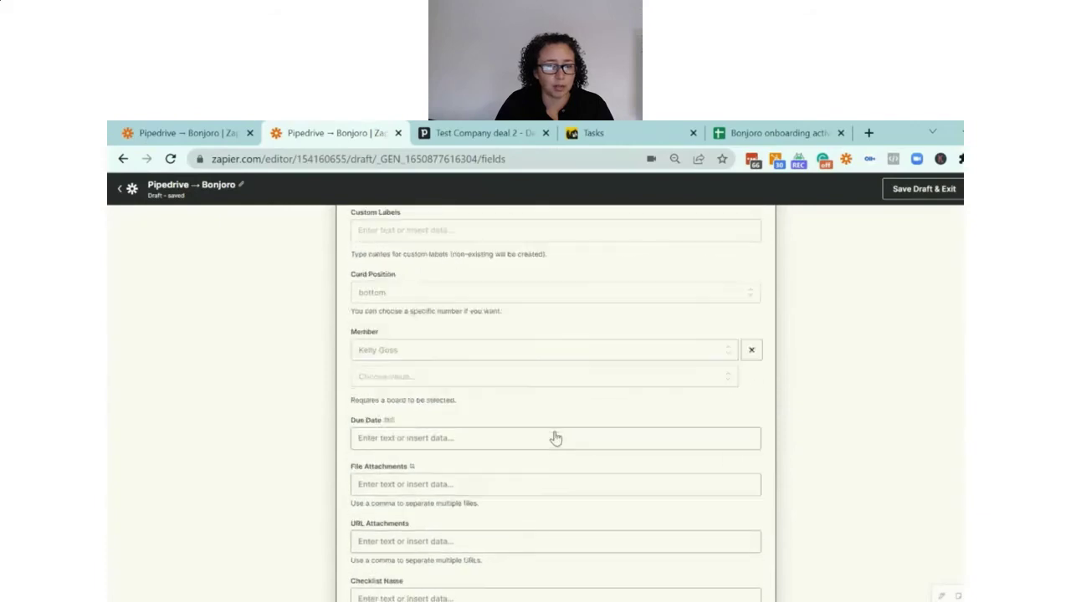
pyautogui.click(408, 382)
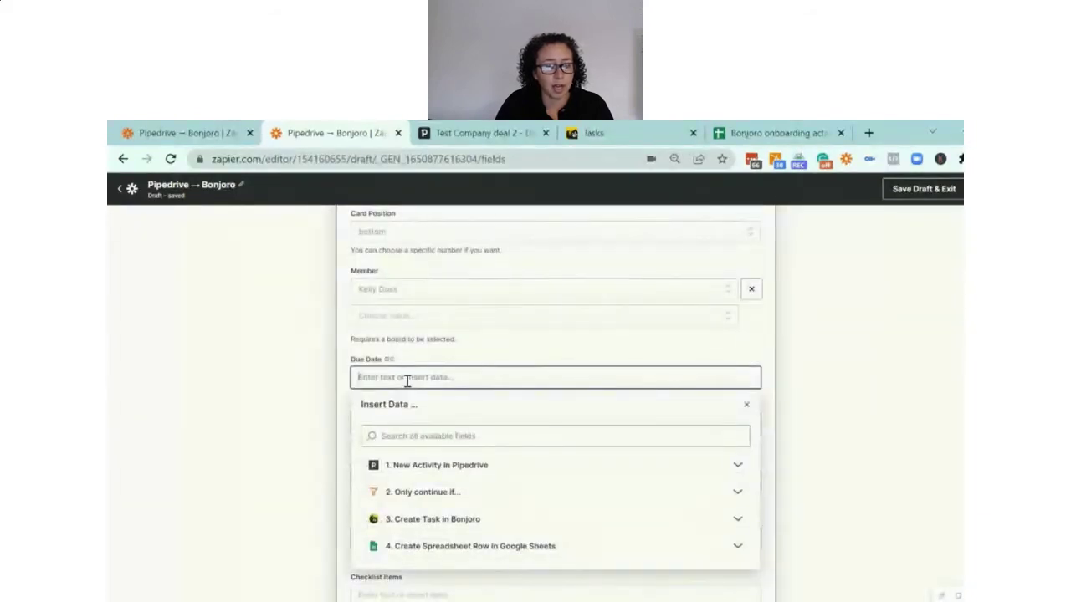
pyautogui.write('to')
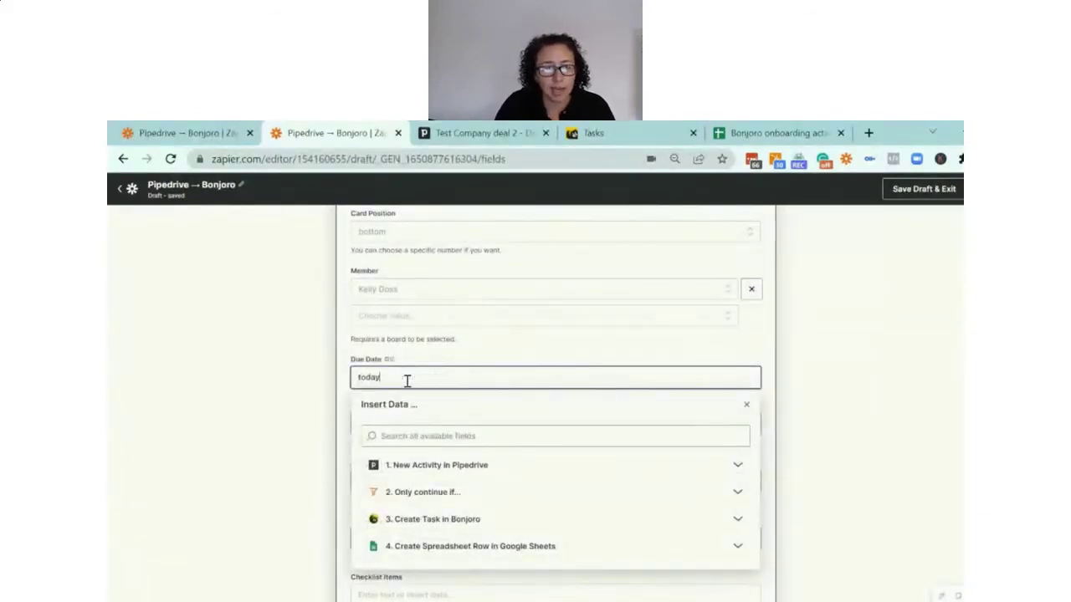
pyautogui.write('day')
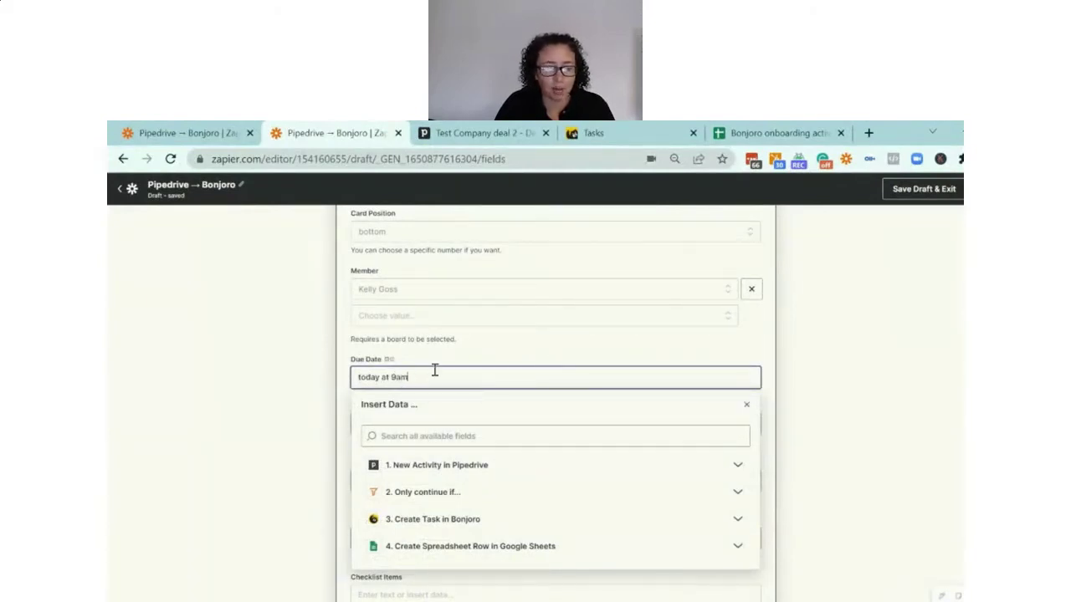
pyautogui.press('Left')
pyautogui.press('Left')
pyautogui.press('Left')
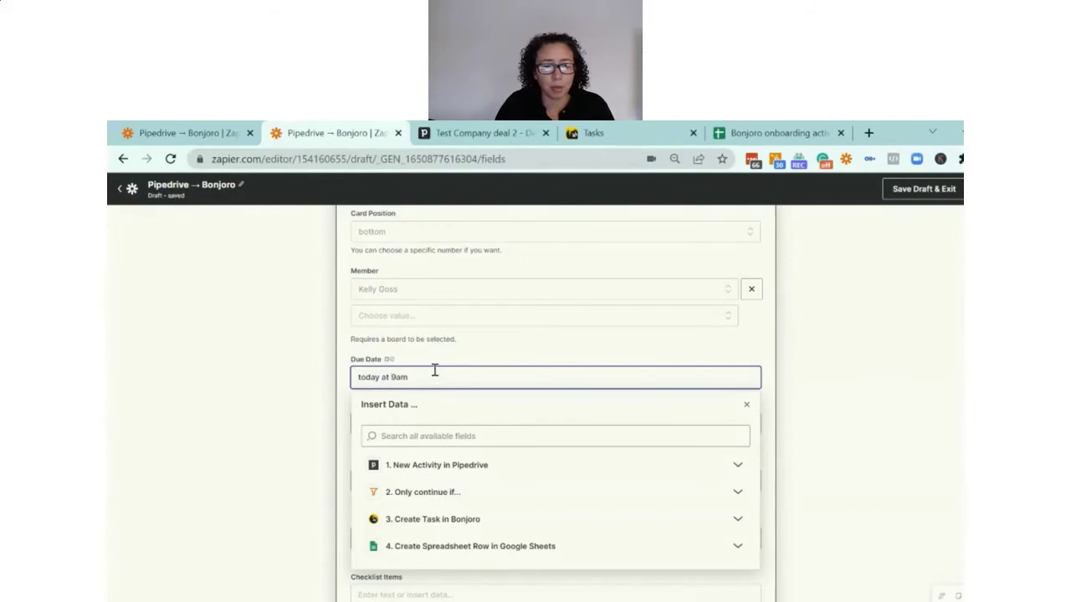
pyautogui.press('Delete')
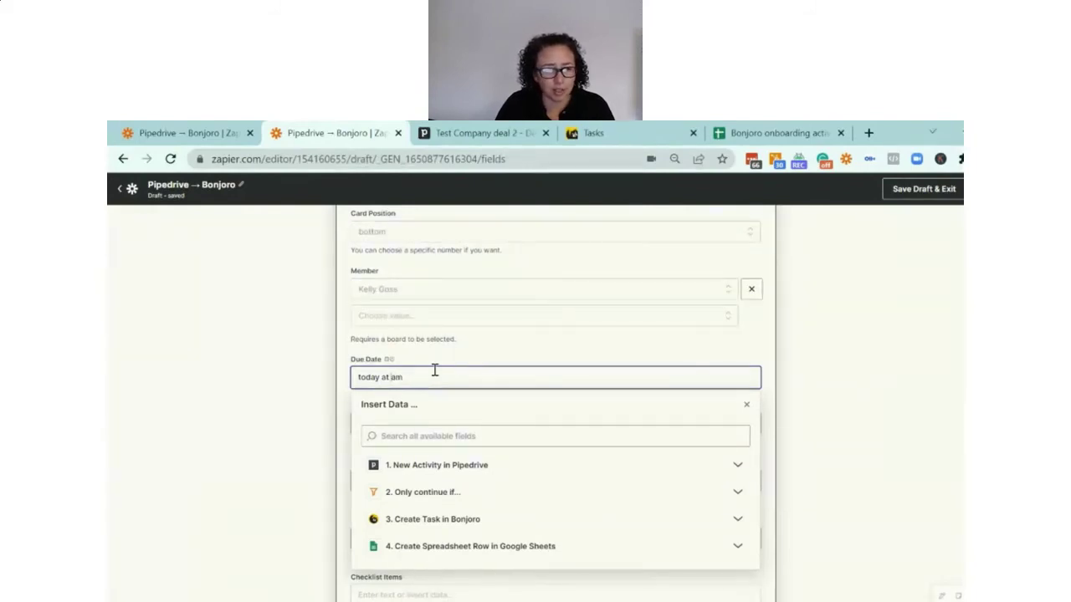
pyautogui.click(769, 337)
pyautogui.scroll(-2, 725, 387)
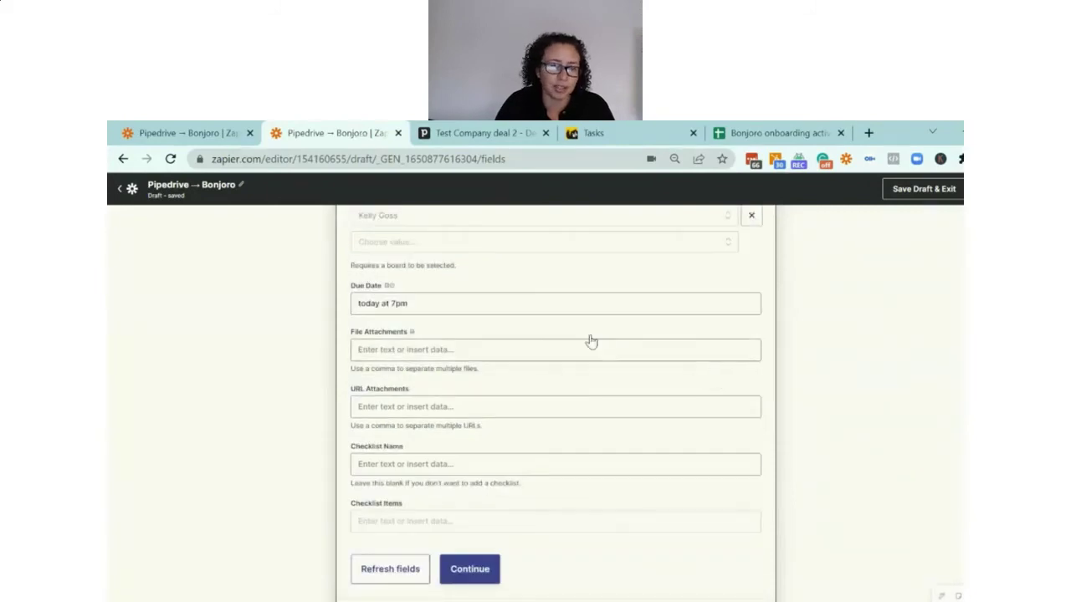
# - Refresh the Trello action's fields with the checklist left blank, and test the action by creating the card
pyautogui.scroll(-1, 528, 418)
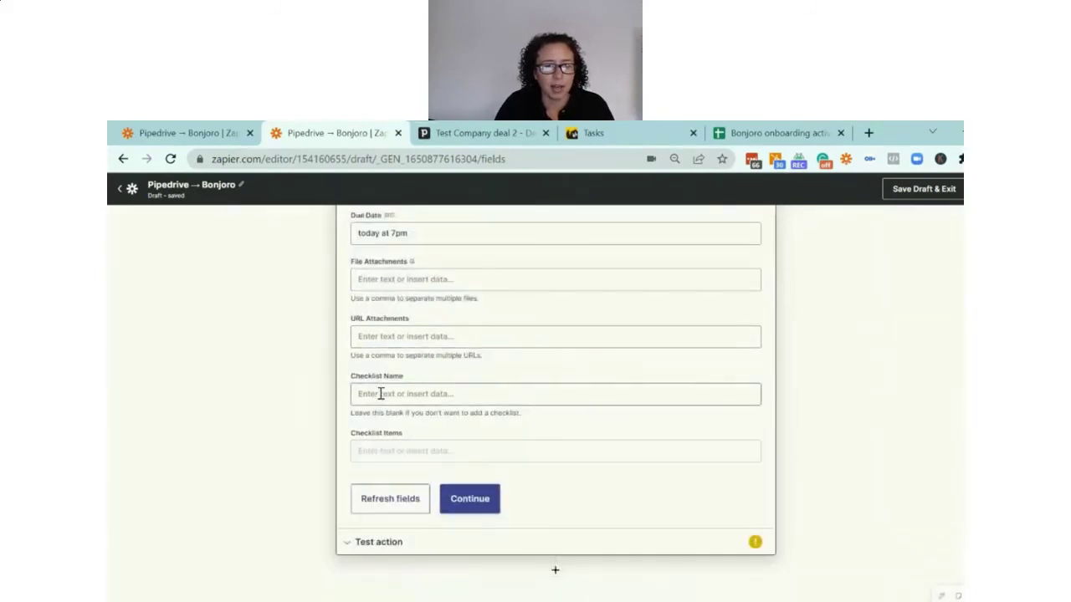
pyautogui.click(405, 394)
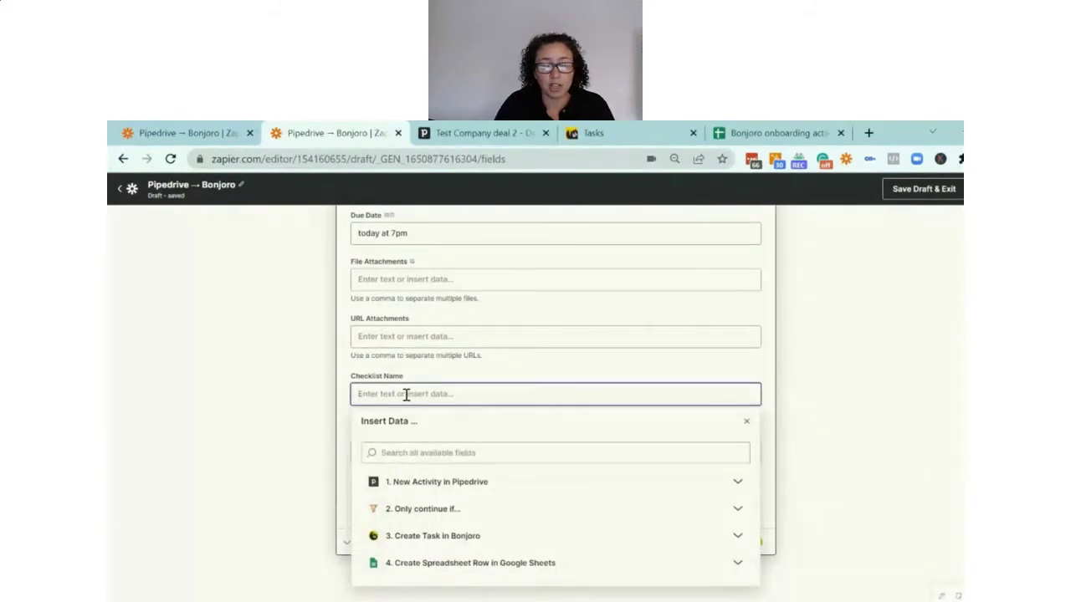
pyautogui.click(757, 370)
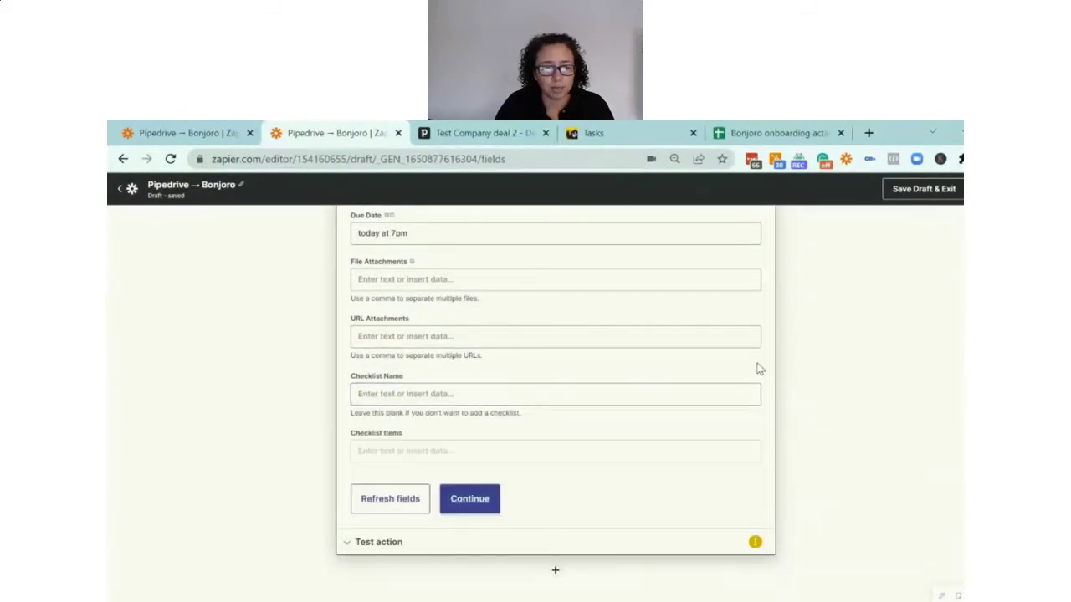
pyautogui.click(397, 508)
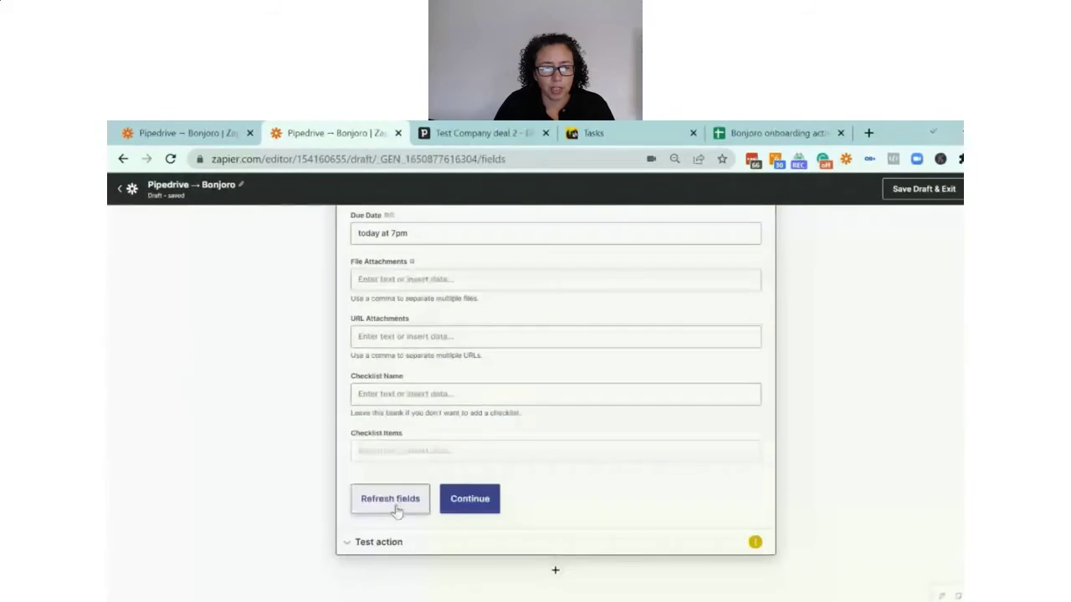
pyautogui.click(464, 504)
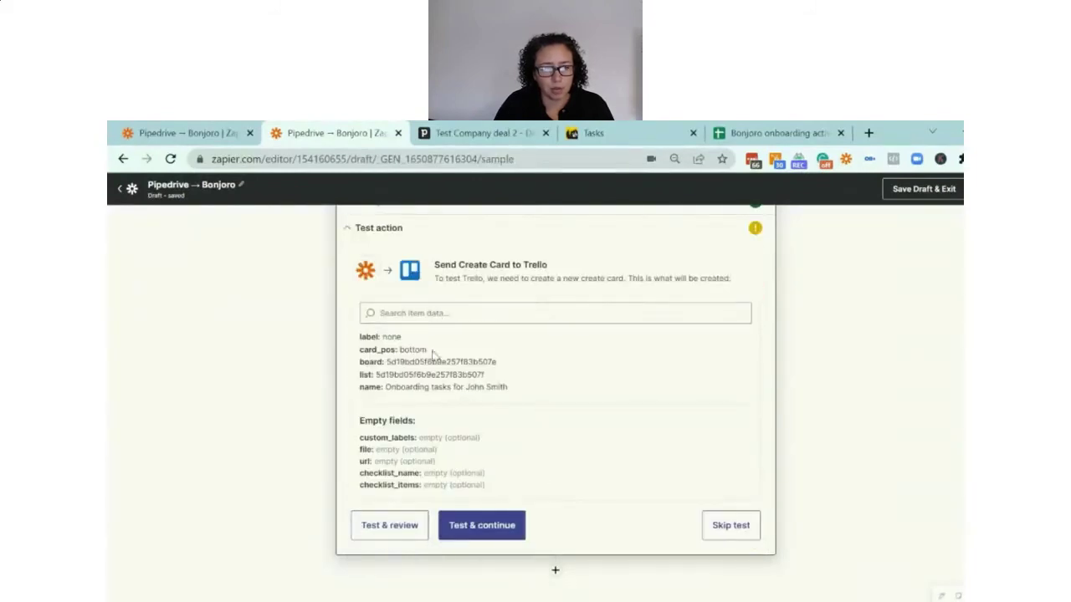
pyautogui.click(479, 525)
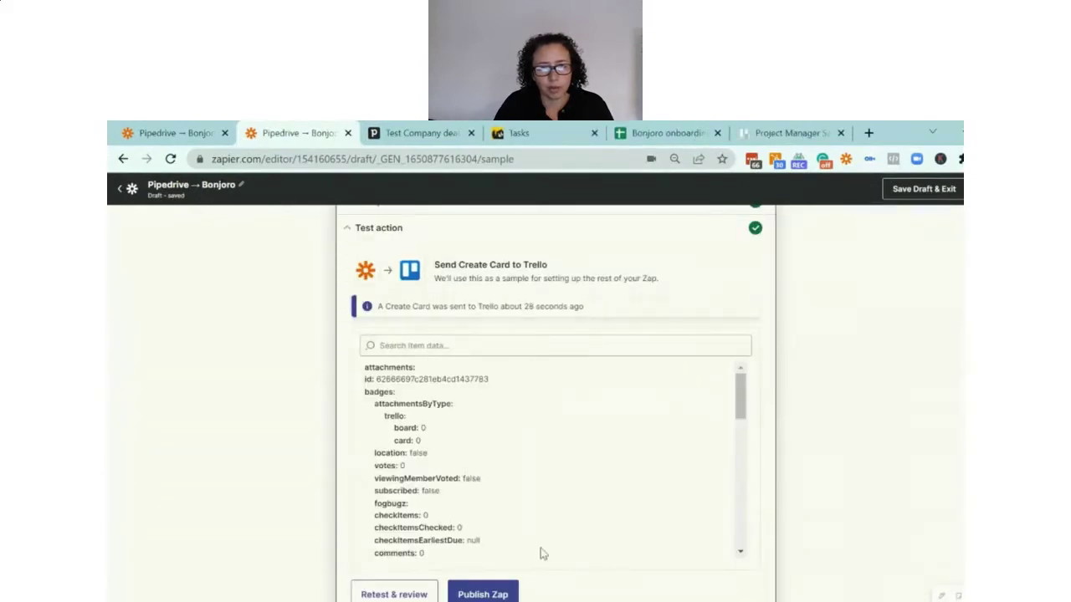
# - On the Trello board, mark the new onboarding card's due date complete and review the card's due date and description
pyautogui.click(787, 133)
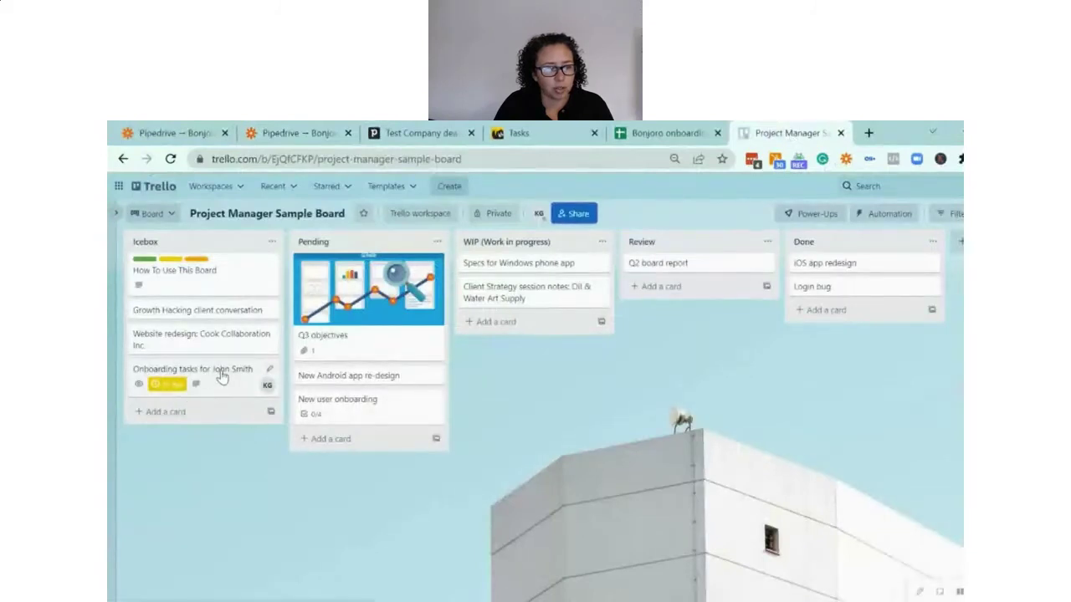
pyautogui.click(166, 384)
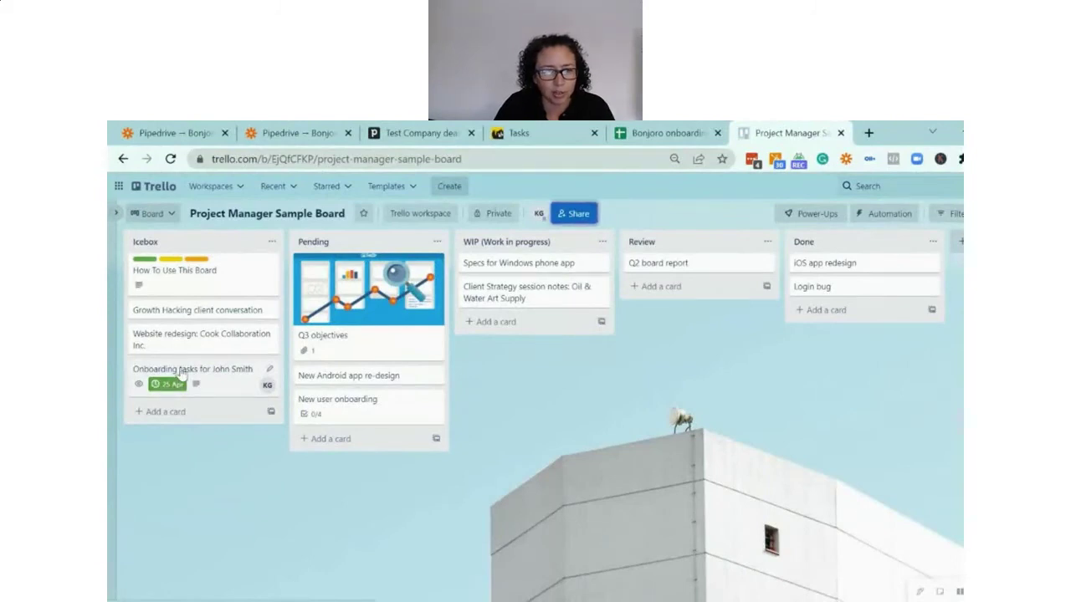
pyautogui.click(180, 368)
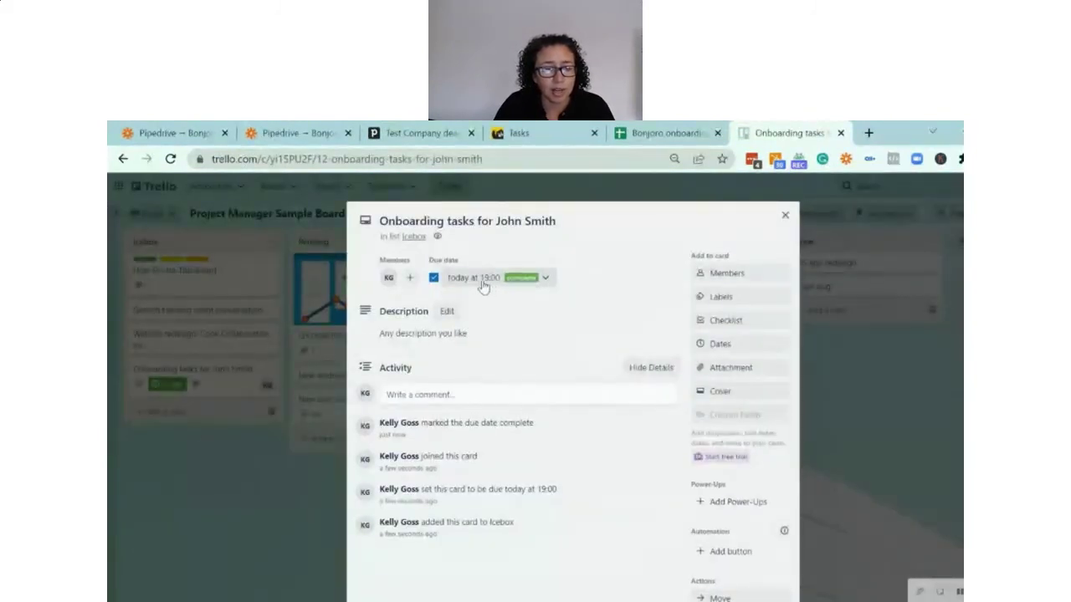
pyautogui.click(784, 215)
# - Return to the Zapier editor and publish the five-step Pipedrive to Bonjoro Zap
pyautogui.click(288, 136)
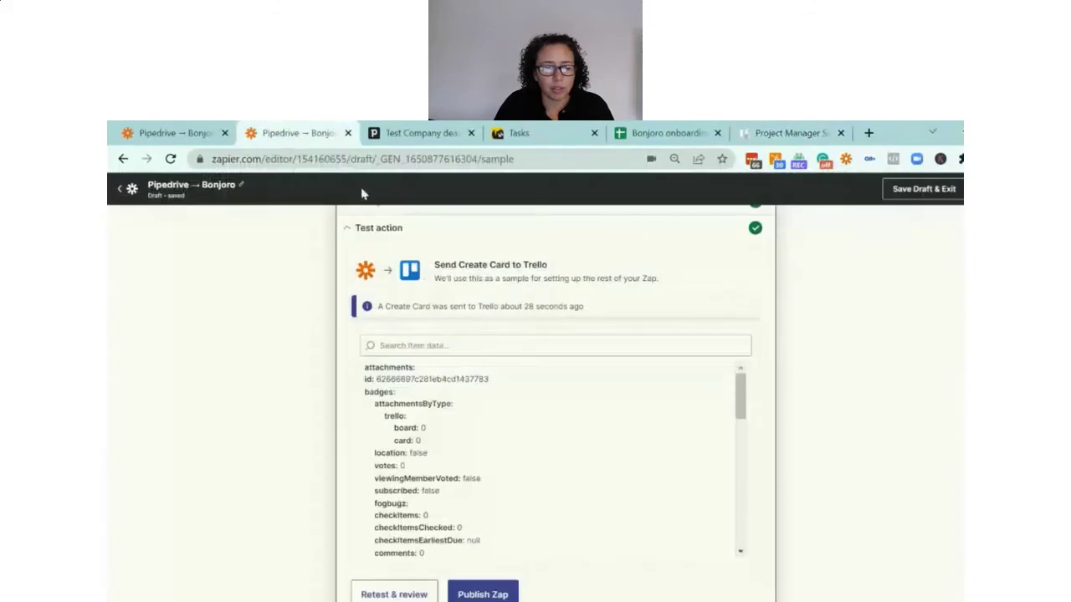
pyautogui.scroll(-5, 544, 406)
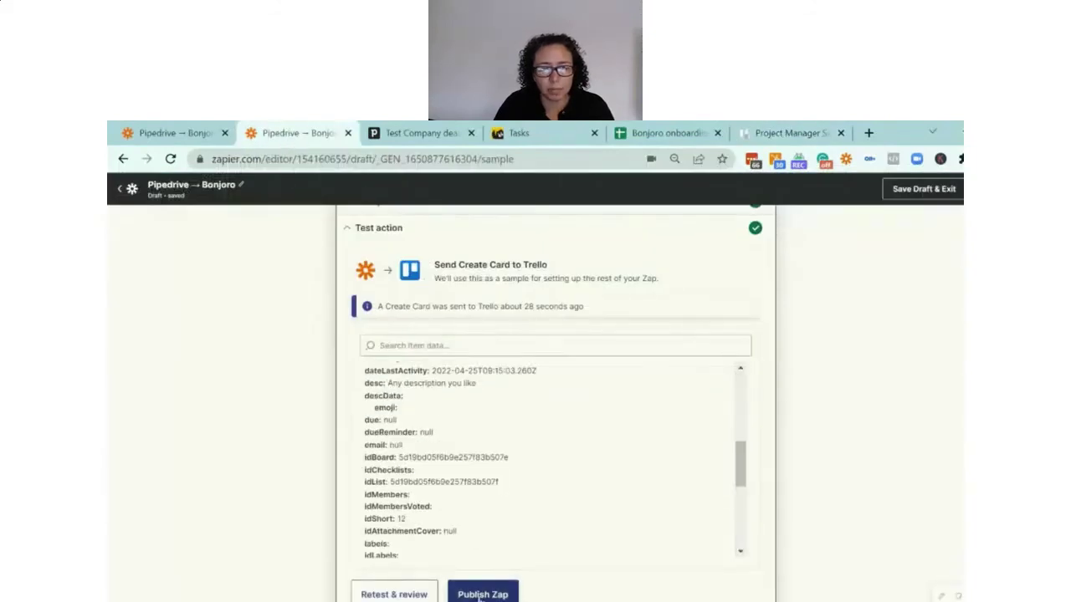
pyautogui.click(465, 594)
pyautogui.click(608, 418)
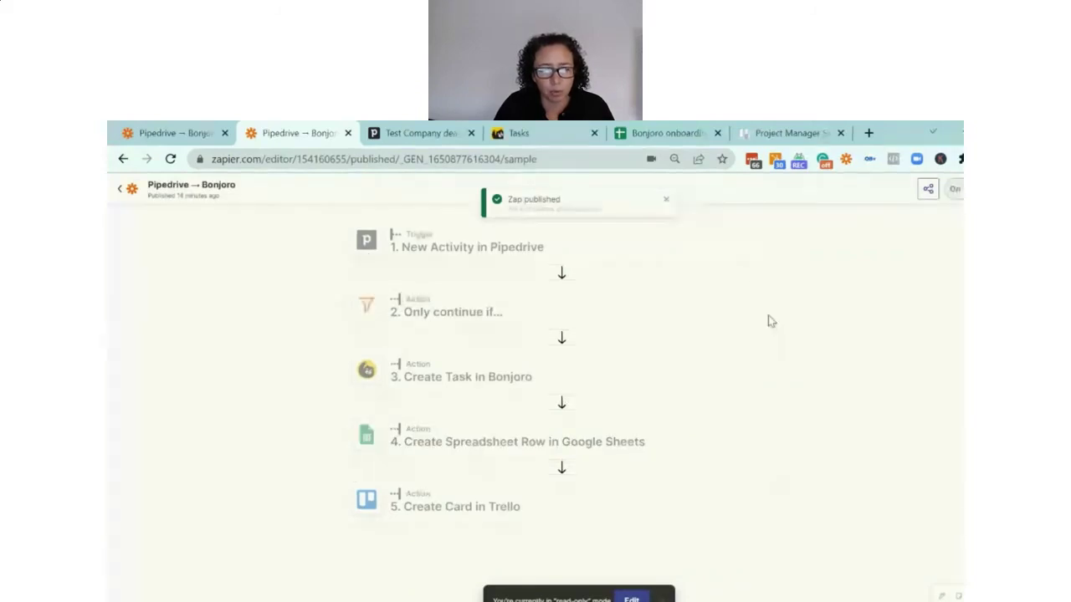
# - Rename the published Zap as "Pipedrive → Bonjoro + Google Sheets + Trello"
pyautogui.click(241, 183)
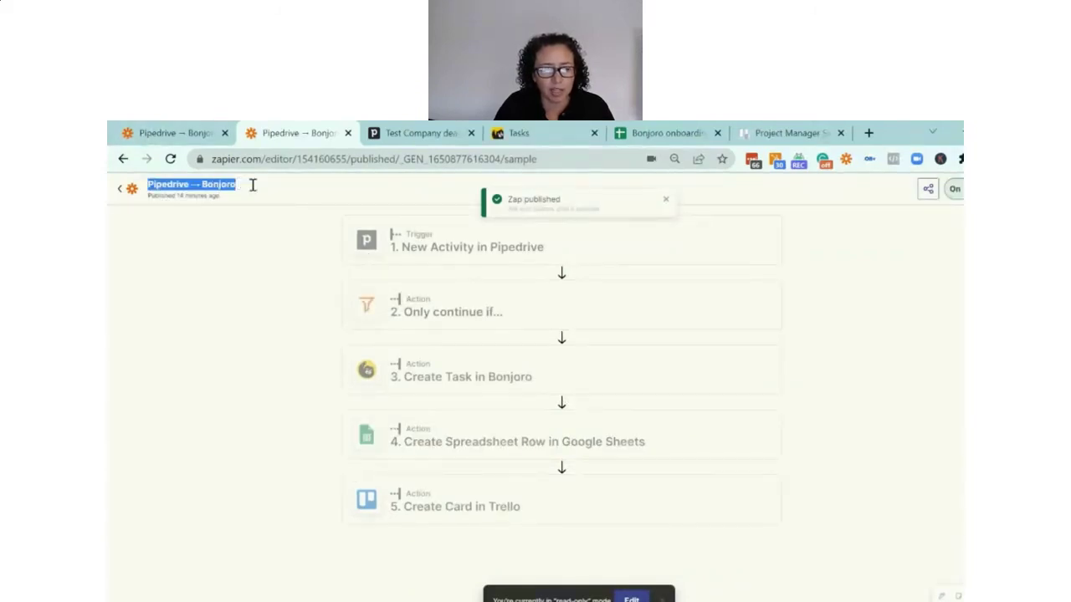
pyautogui.press('Right')
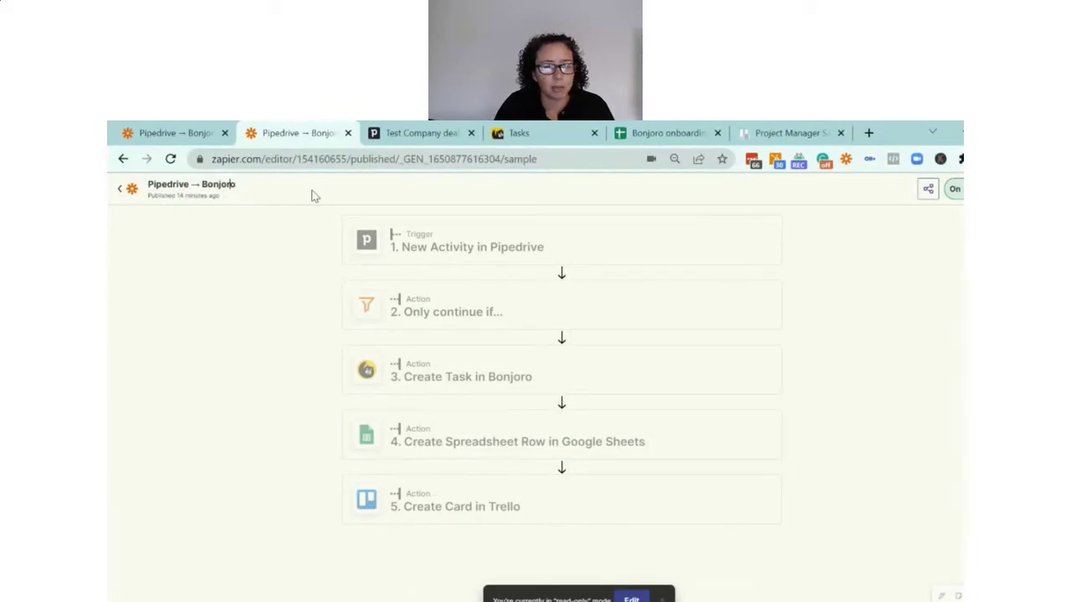
pyautogui.write('+')
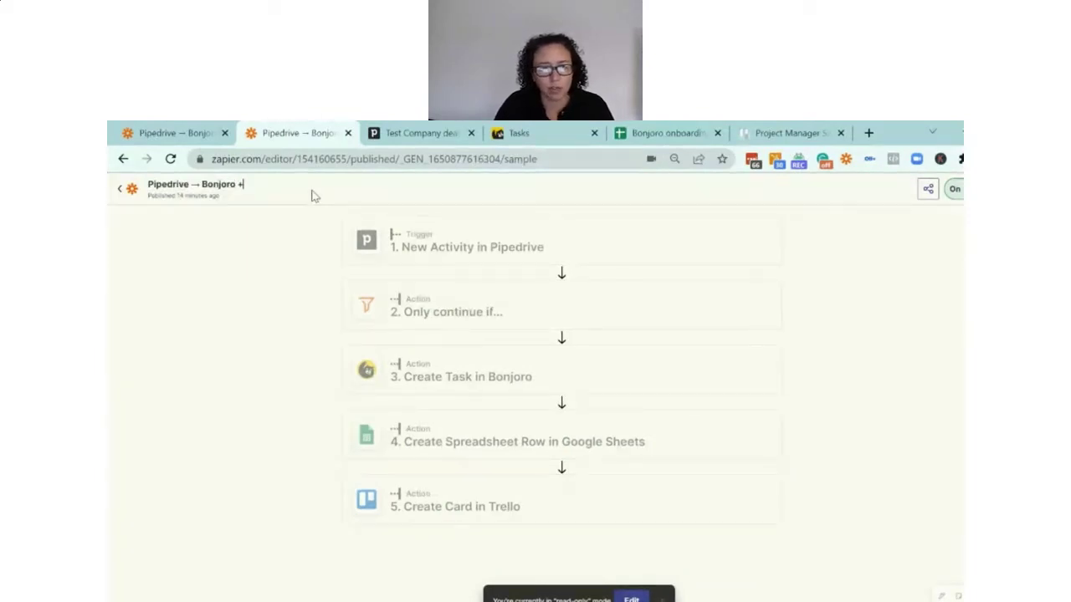
pyautogui.write(' G')
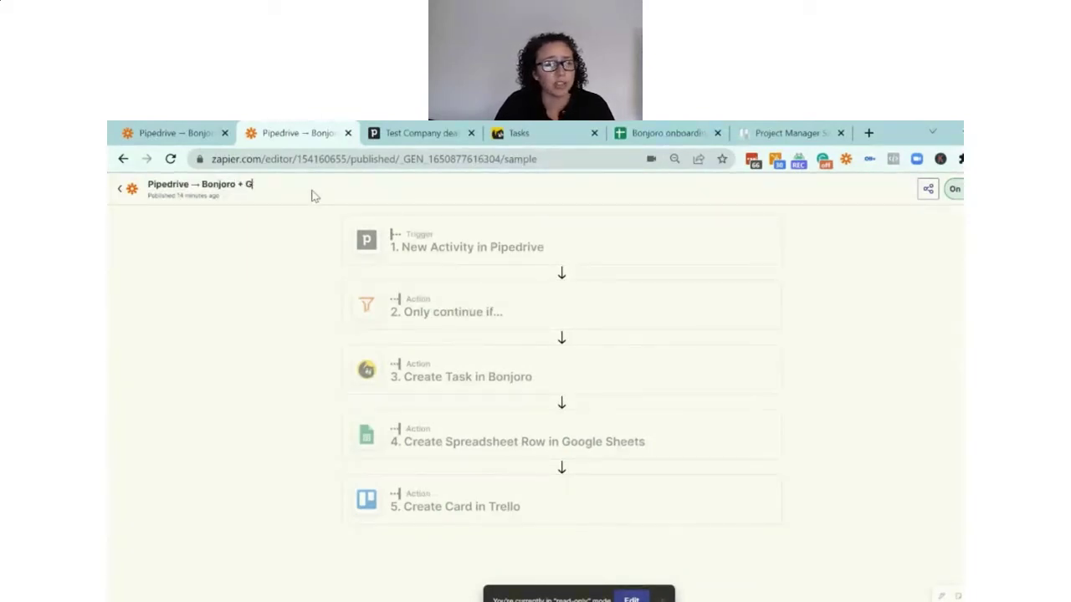
pyautogui.write('oogle Shee')
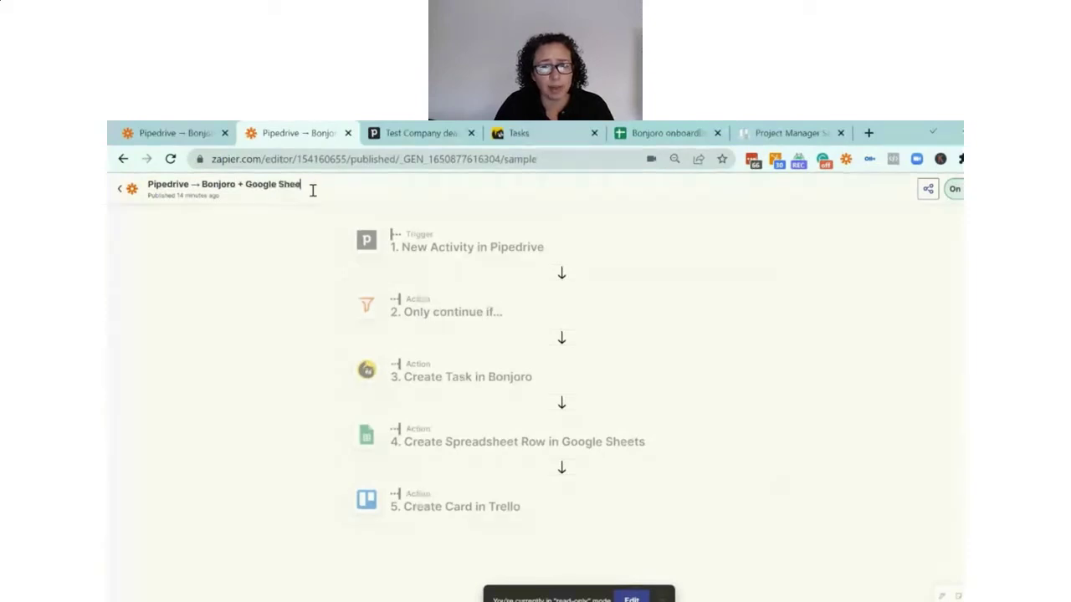
pyautogui.write('ts + T')
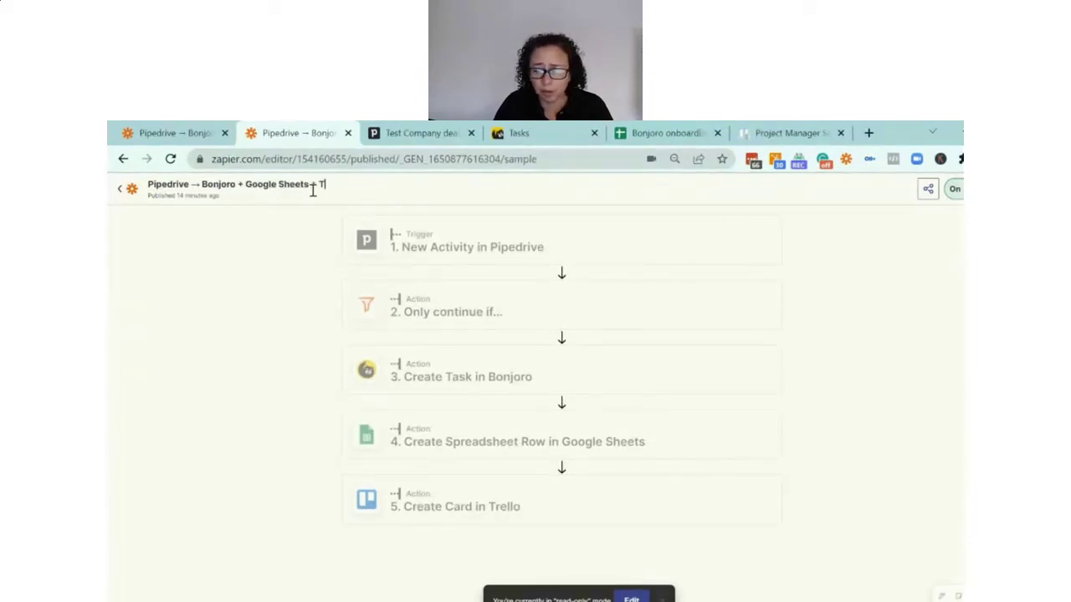
pyautogui.write('rello')
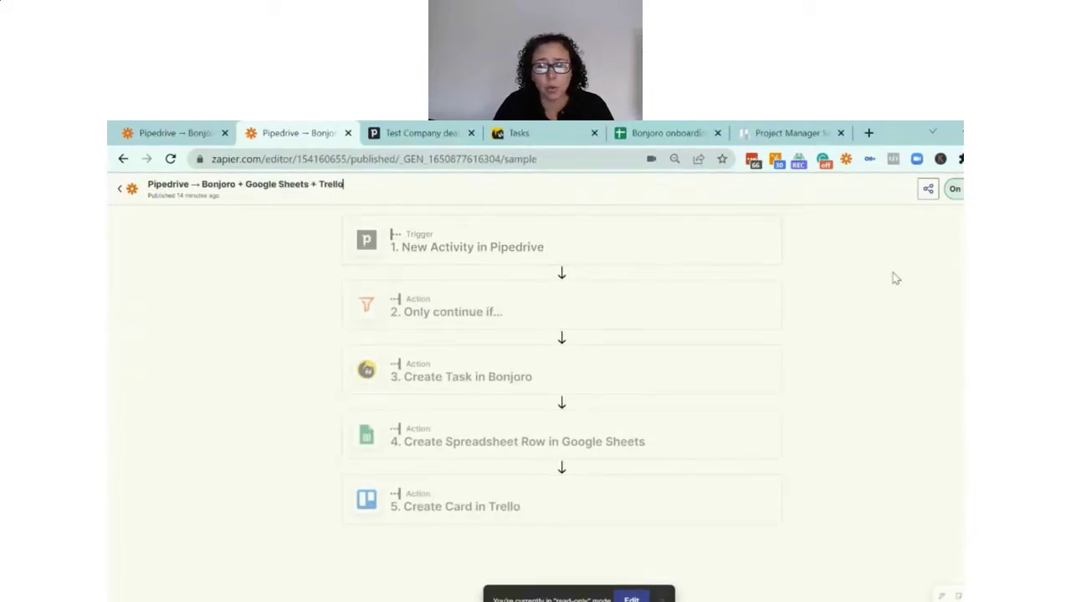
pyautogui.click(894, 278)
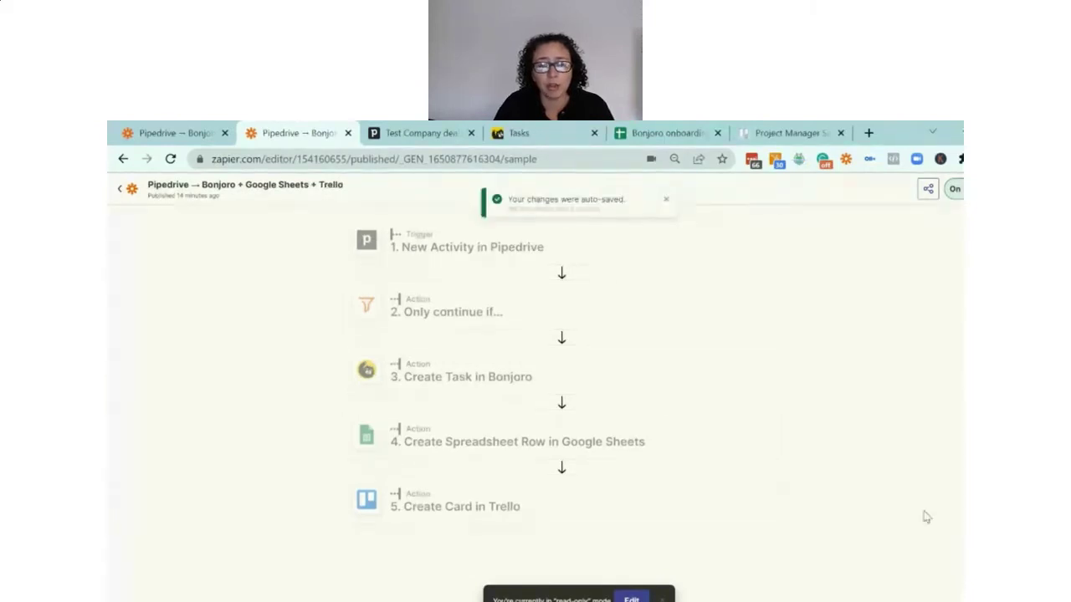